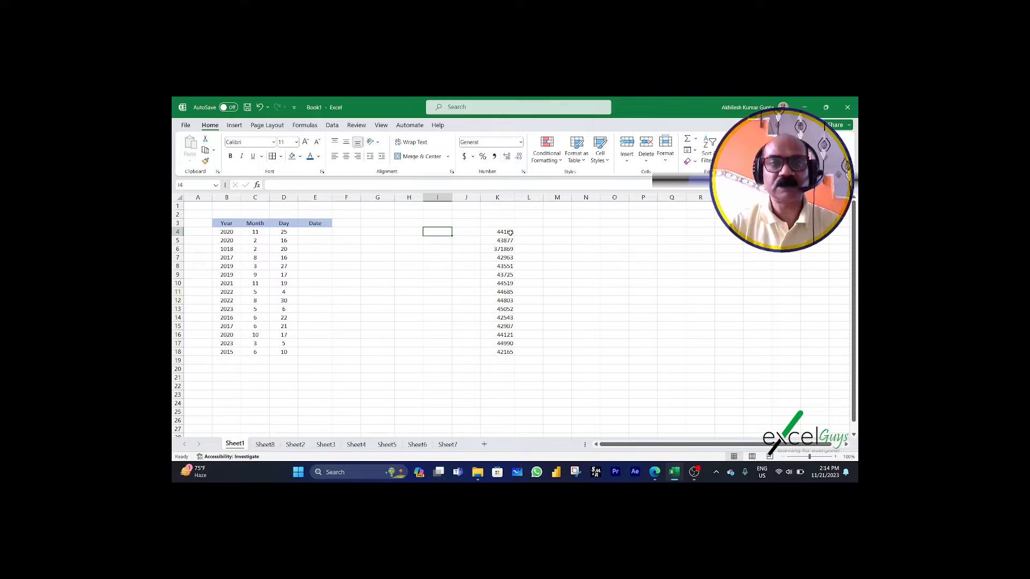
Format the serial numbers in K4:K18 as short dates.
left_click_drag(510, 231, 509, 354)
mouse_move(507, 233)
left_mouse_down()
mouse_move(509, 339)
mouse_move(508, 232)
left_mouse_up()
key("ctrl+shift+Down")
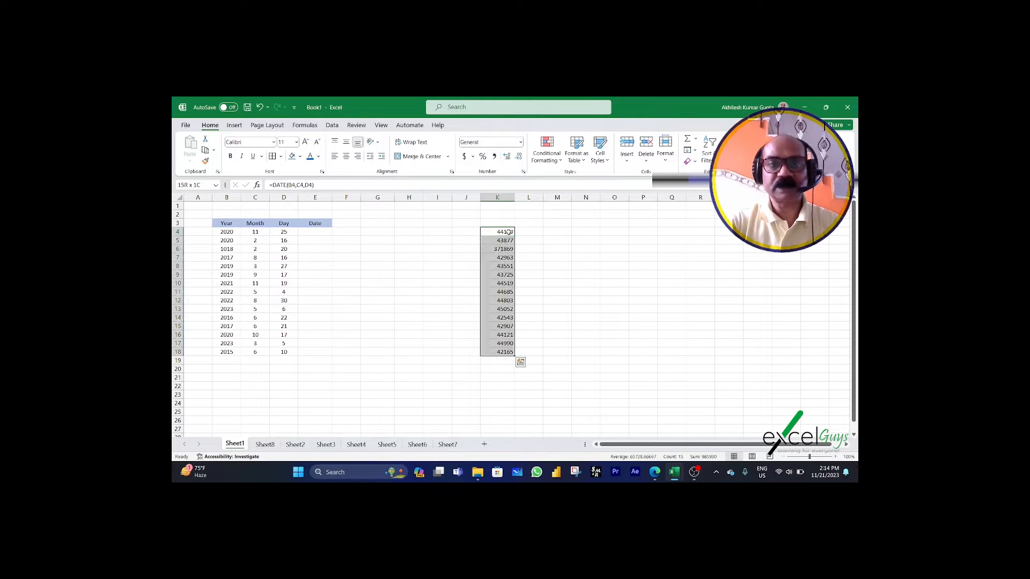
key("ctrl+1")
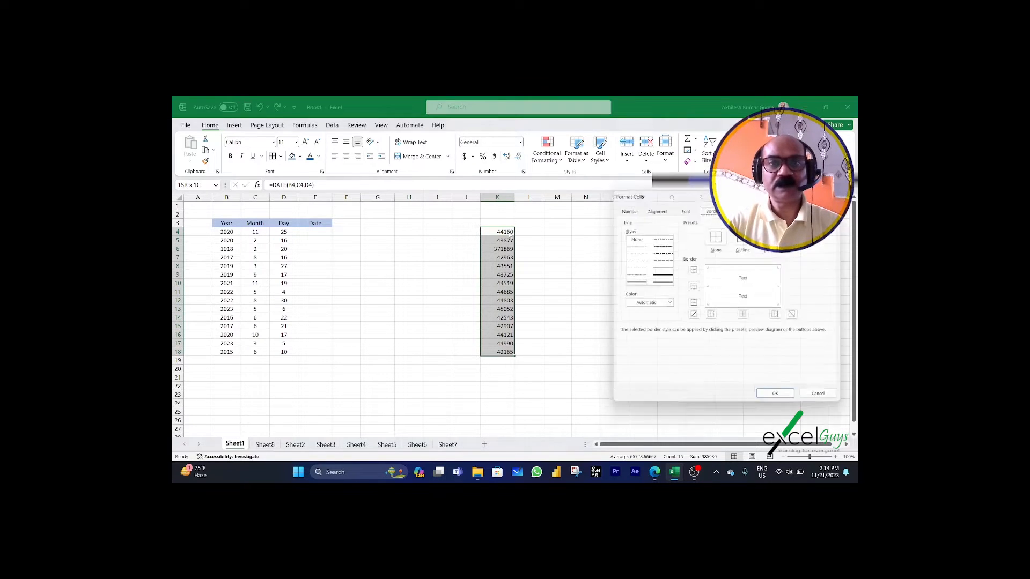
key("Escape")
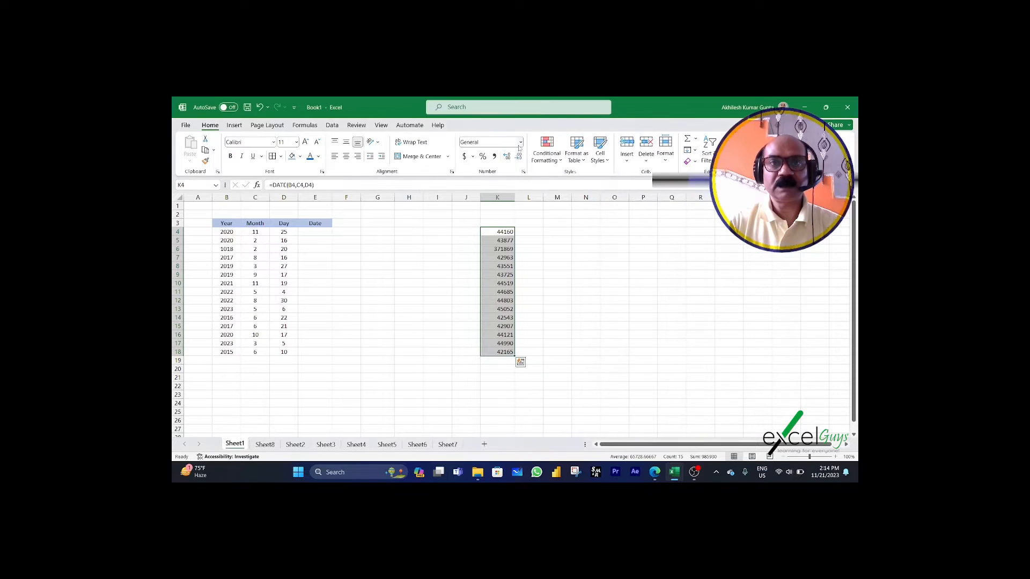
left_click(520, 142)
left_click(508, 245)
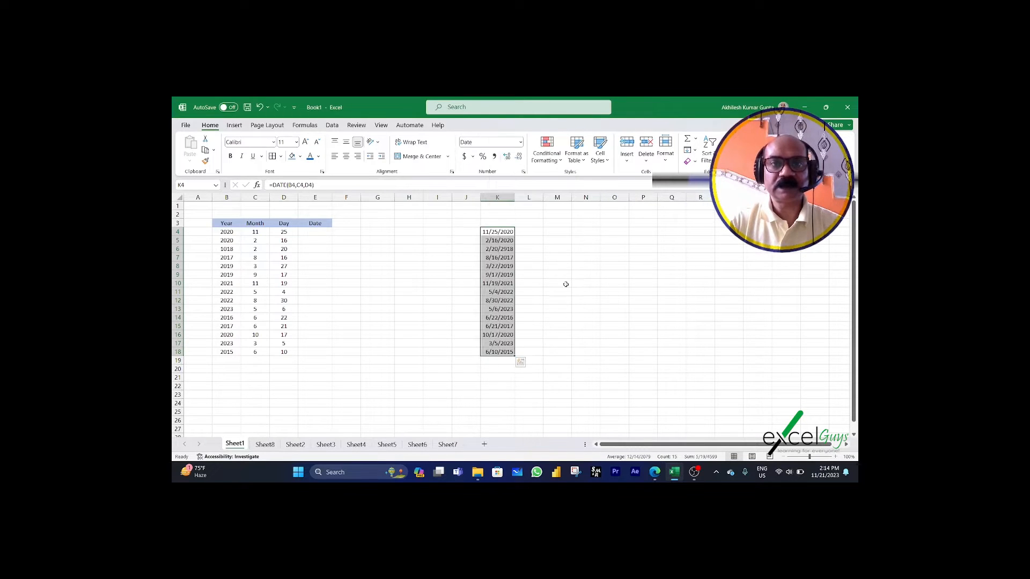
left_click(539, 281)
left_click(504, 230)
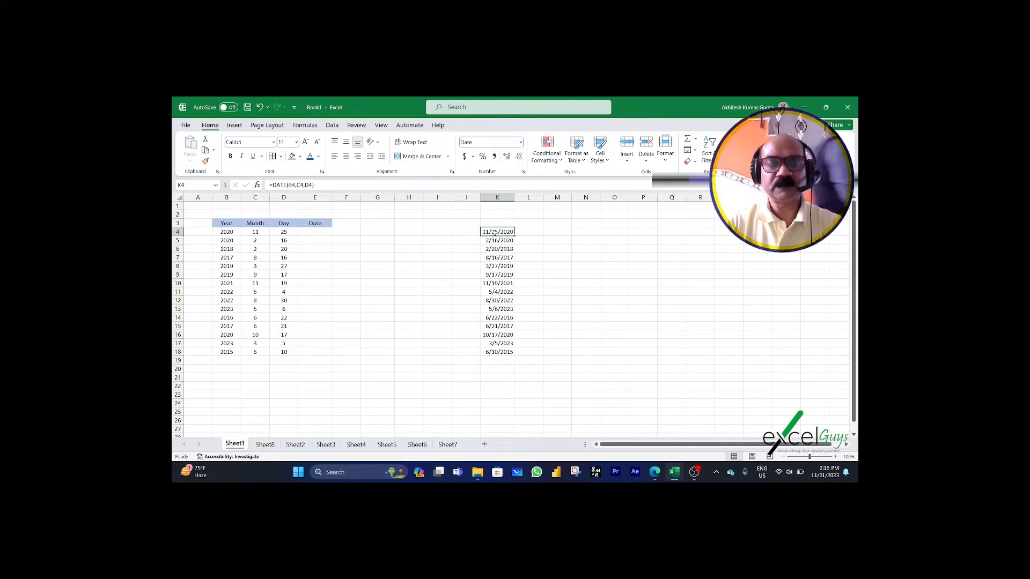
Enter =DATE(B4,C4,D4) in cell E4 to build the date from the Year, Month and Day columns.
left_click(233, 226)
left_click(250, 226)
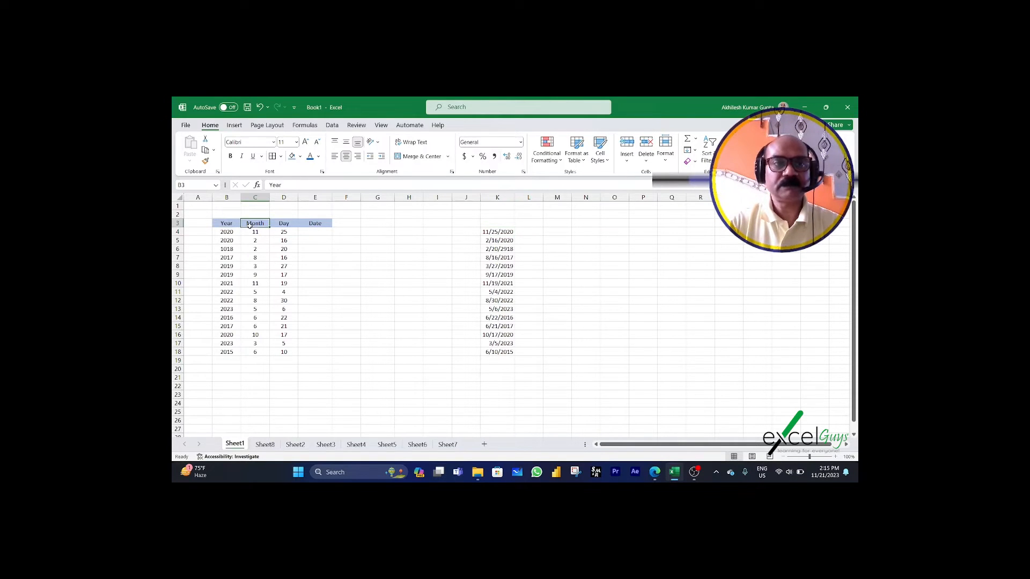
left_click(276, 225)
left_click(309, 229)
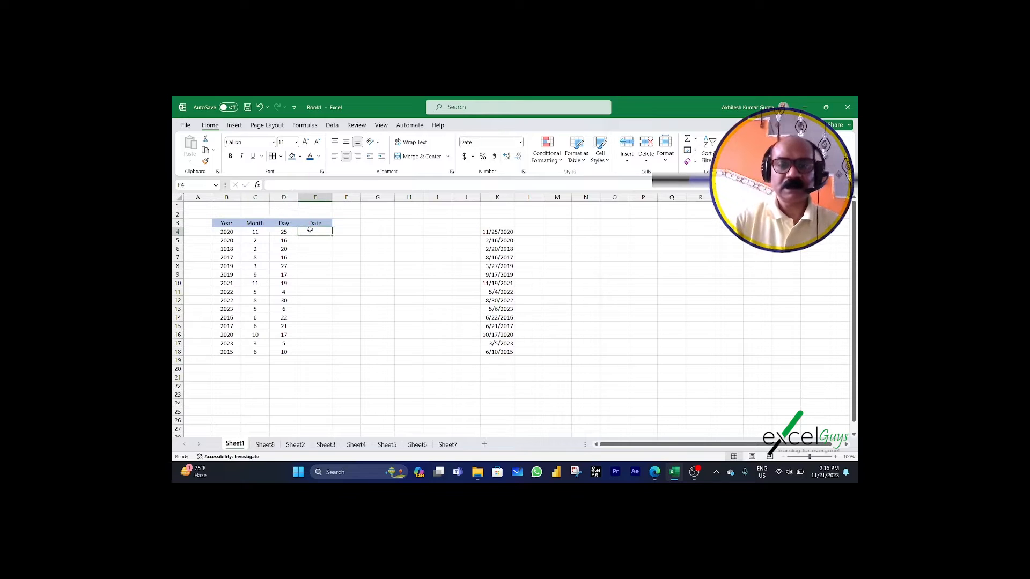
type("=")
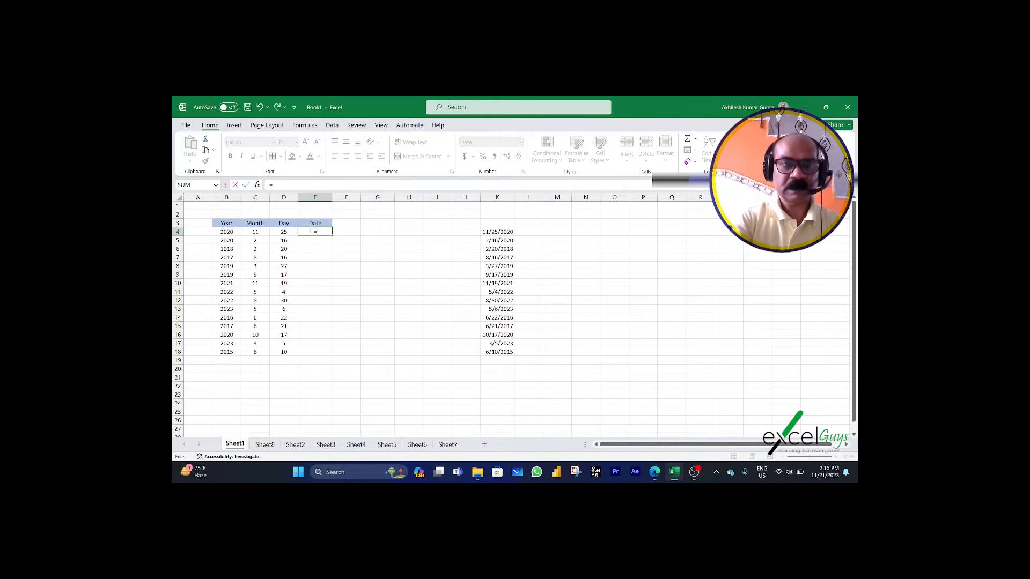
type("DATE(")
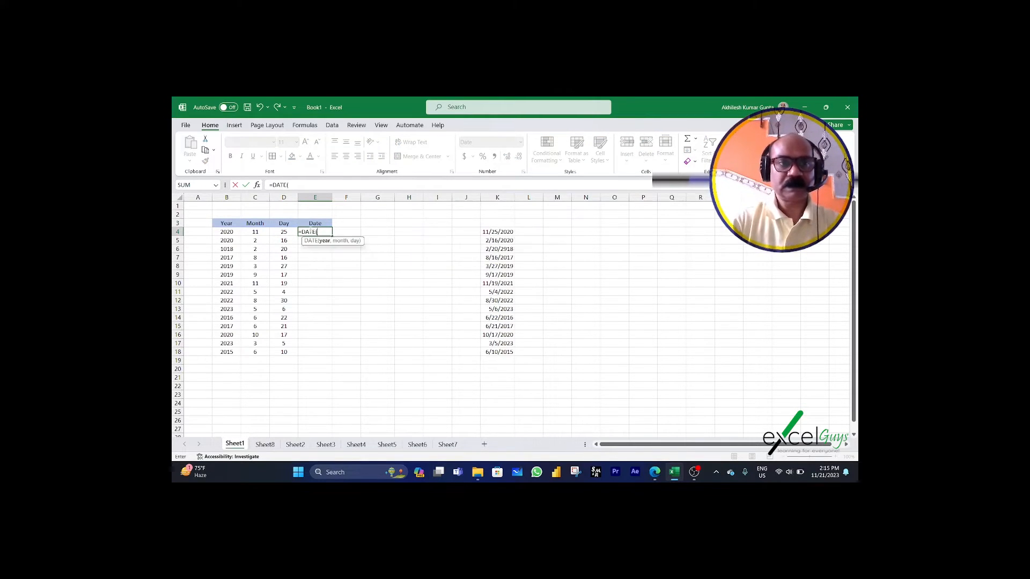
key("Left")
key("Left")
key("Left")
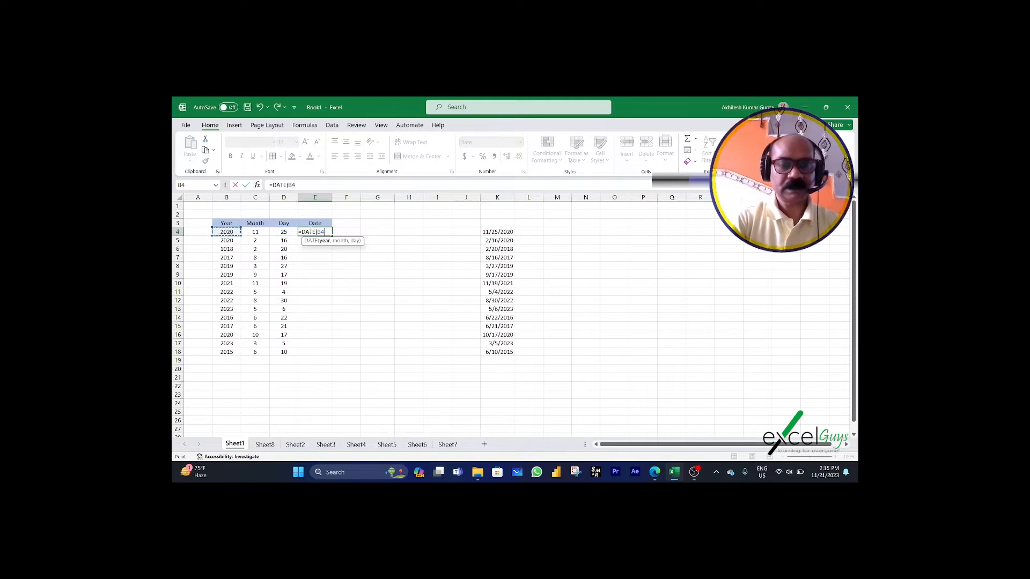
type(",")
key("Left")
key("Left")
type(",")
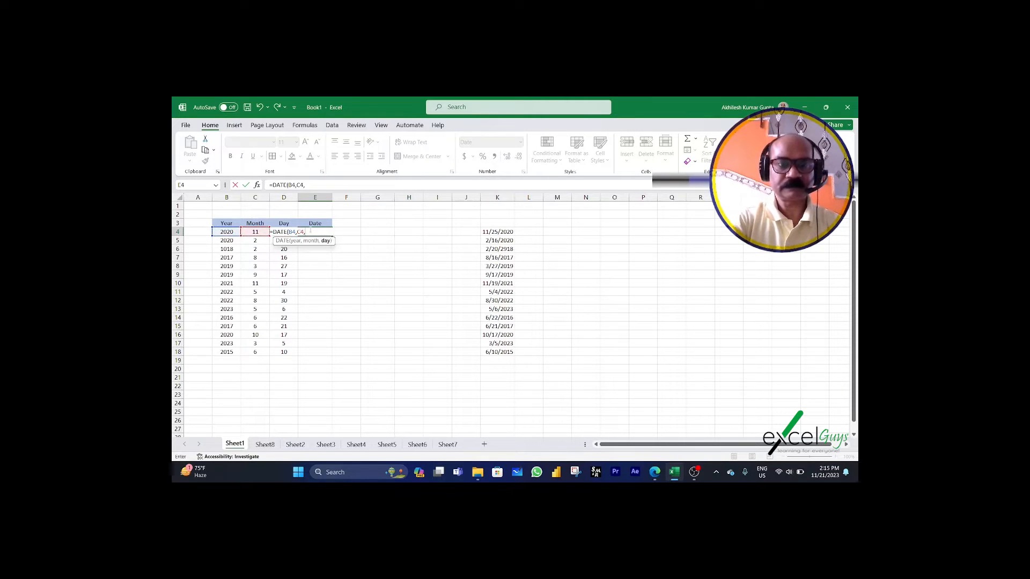
key("Left")
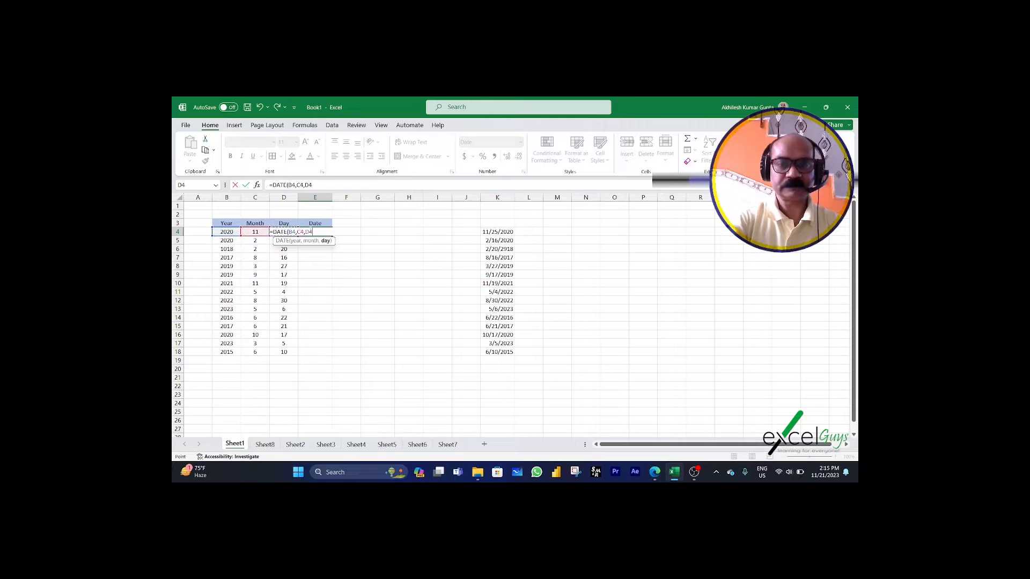
type(")")
key("Return")
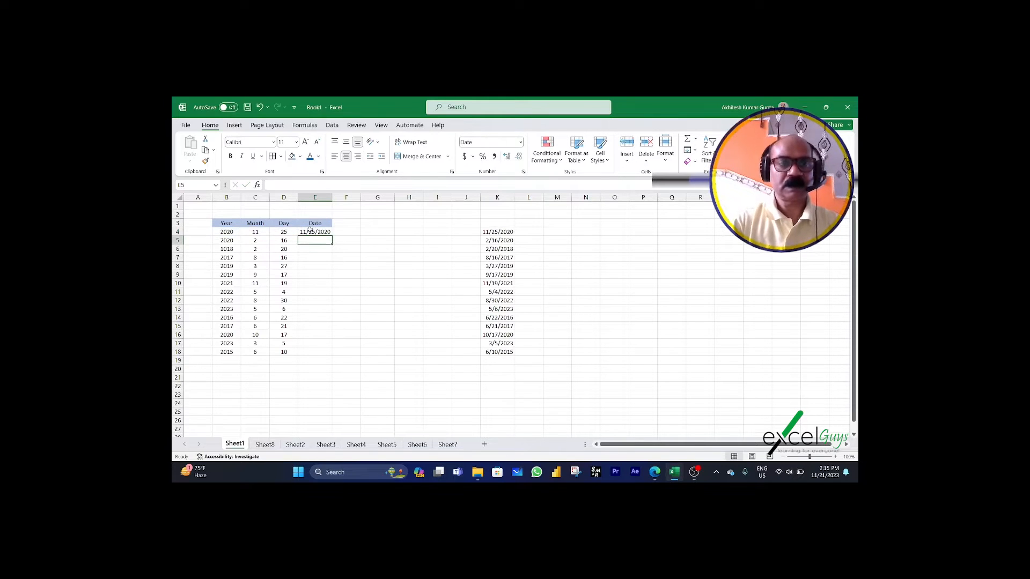
Fill the DATE formula from E4 down to E18 and check the dates against the Year, Month and Day values.
left_click(328, 233)
double_click(332, 236)
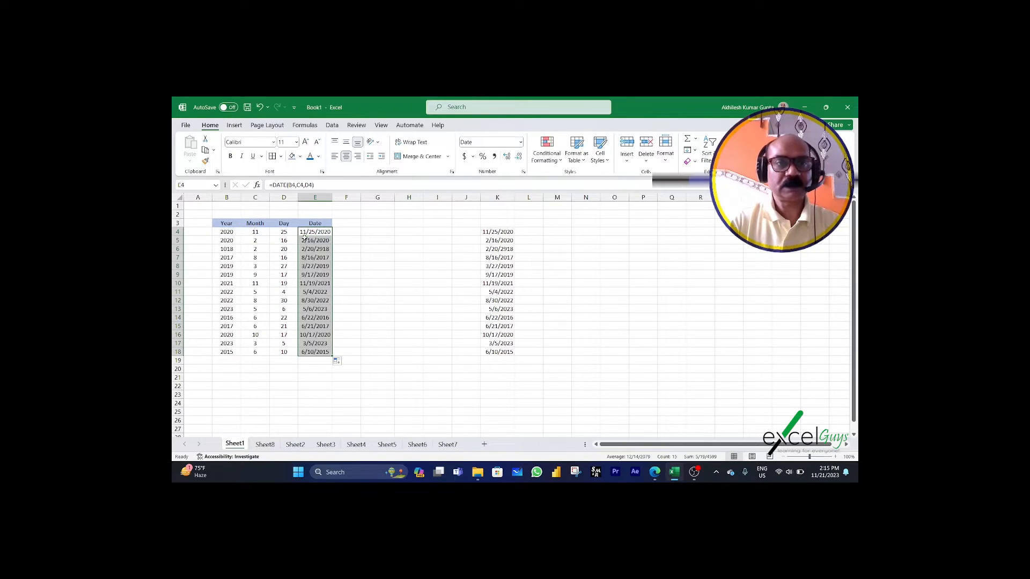
left_click(307, 230)
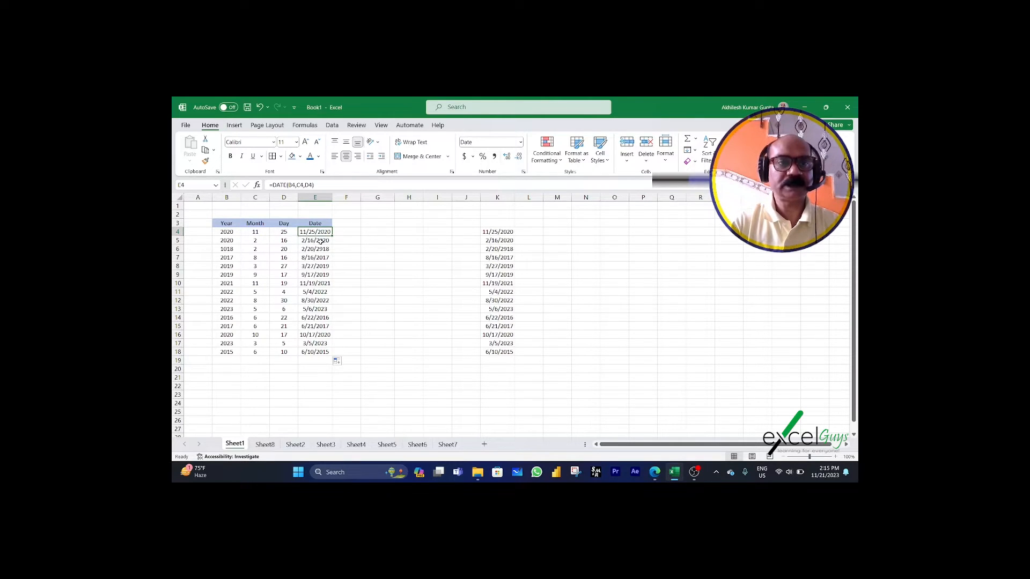
left_click_drag(311, 231, 315, 354)
left_click(227, 232)
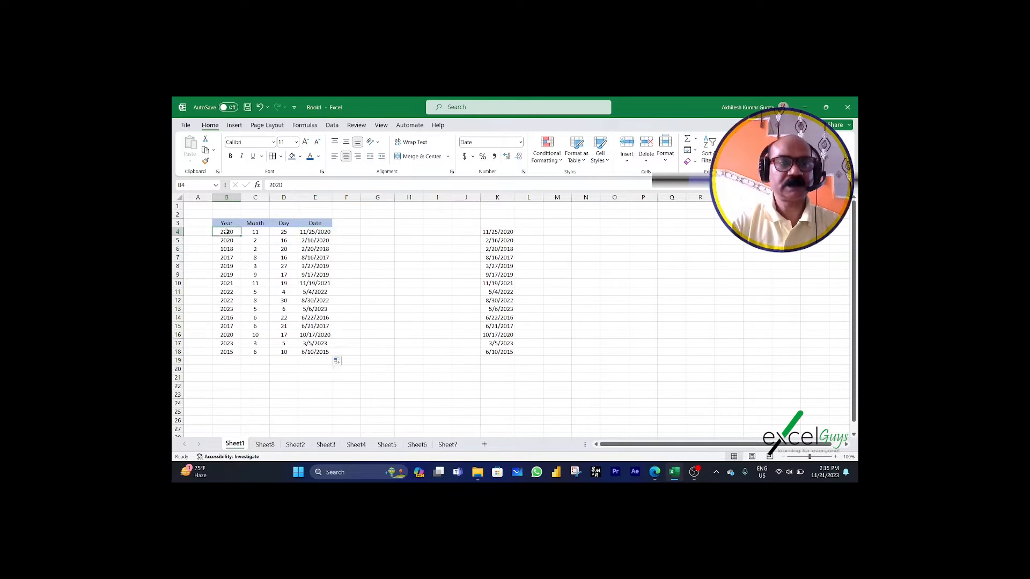
left_click_drag(229, 231, 284, 352)
left_click(321, 232)
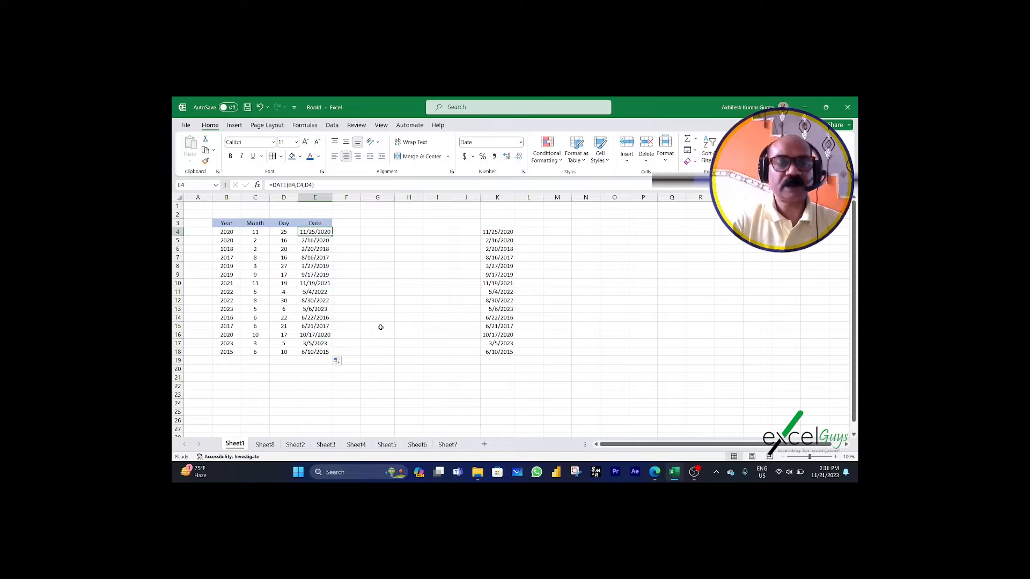
Review the date exercises on Sheet2, Sheet3 and Sheet4, covering first day of year and month, and last day of month.
left_click(295, 444)
left_click(259, 215)
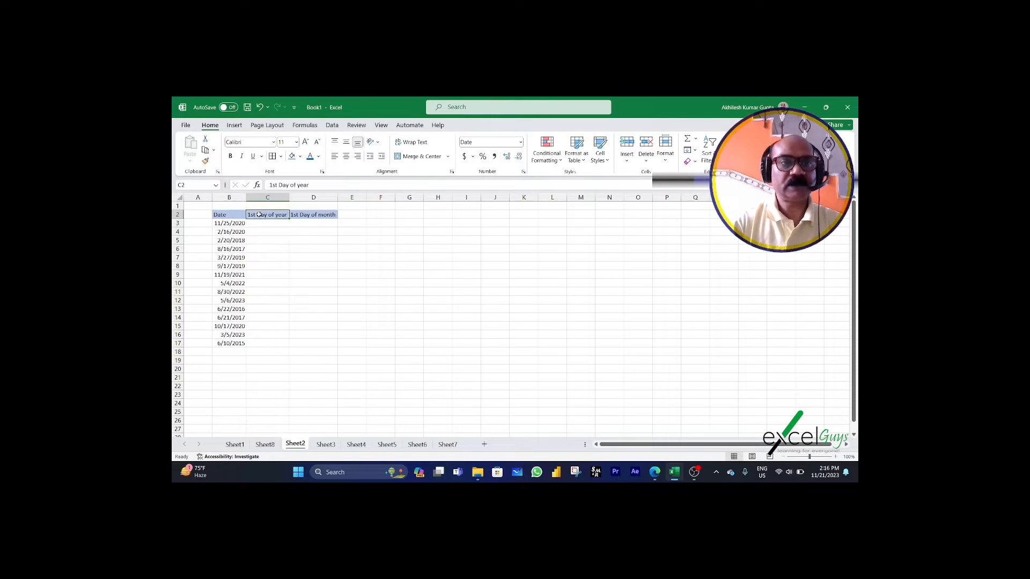
left_click(303, 216)
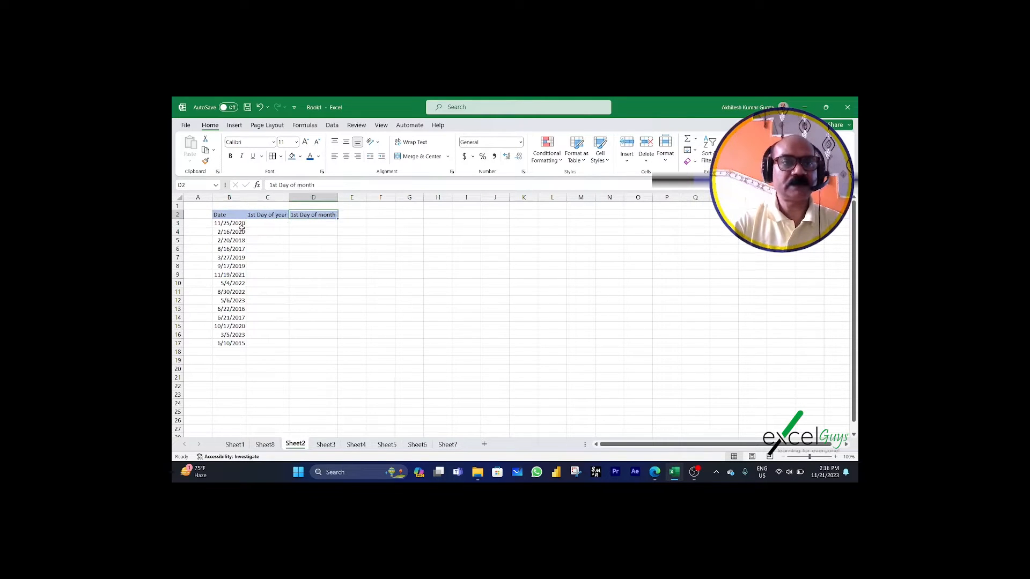
left_click_drag(233, 223, 250, 351)
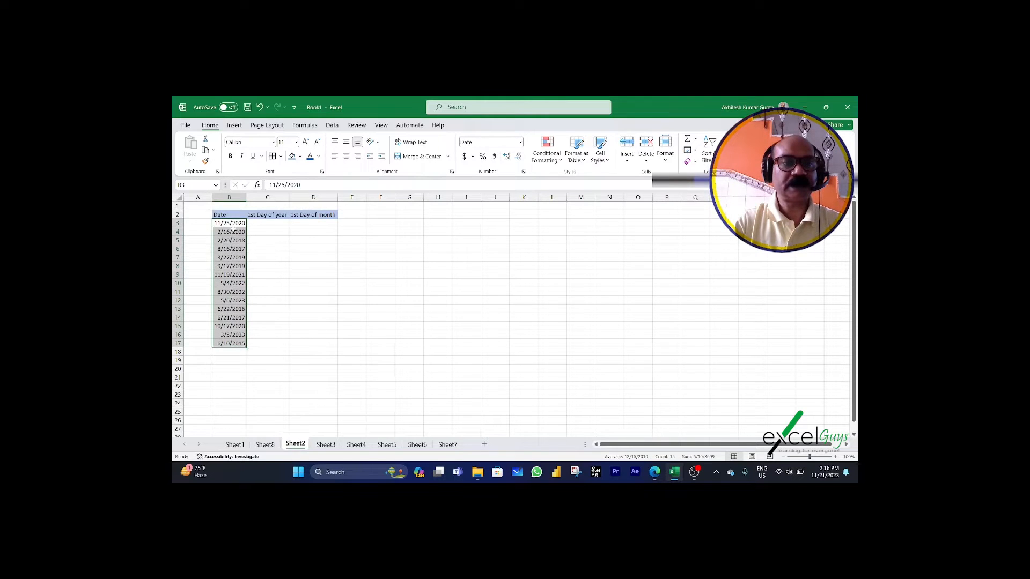
key("ctrl+Page_Down")
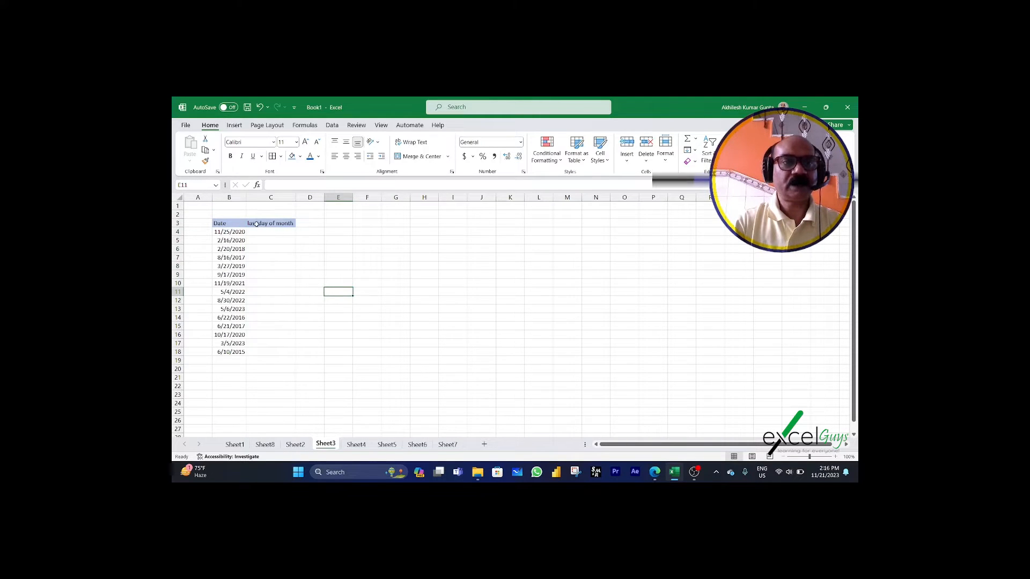
left_click_drag(231, 232, 235, 362)
left_click(356, 445)
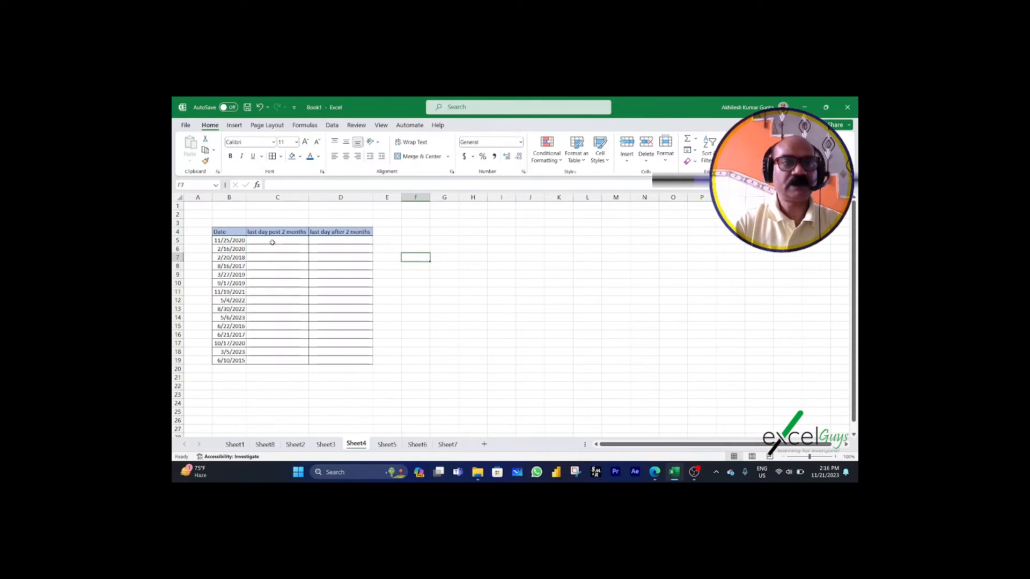
left_click(257, 232)
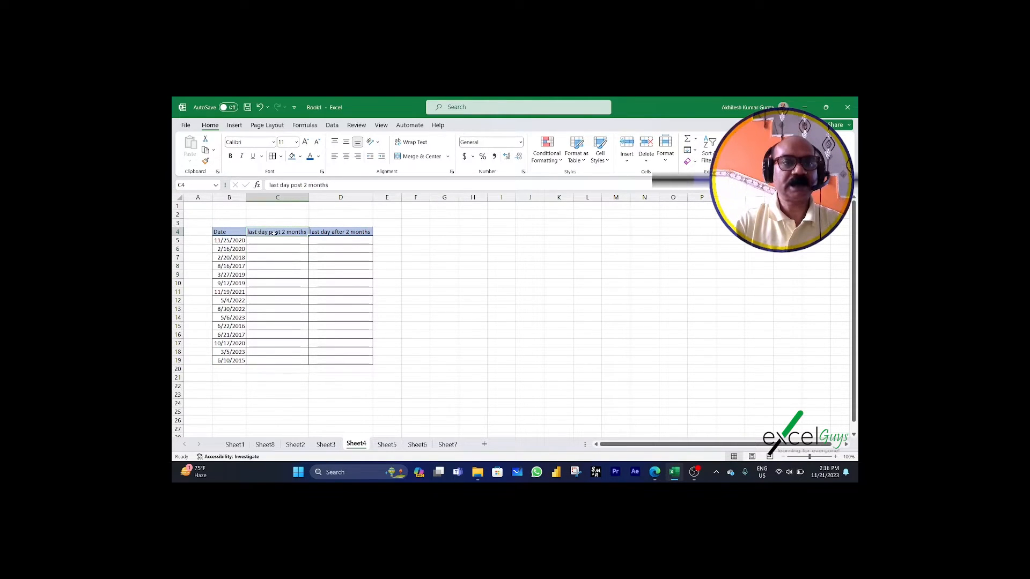
left_click(314, 233)
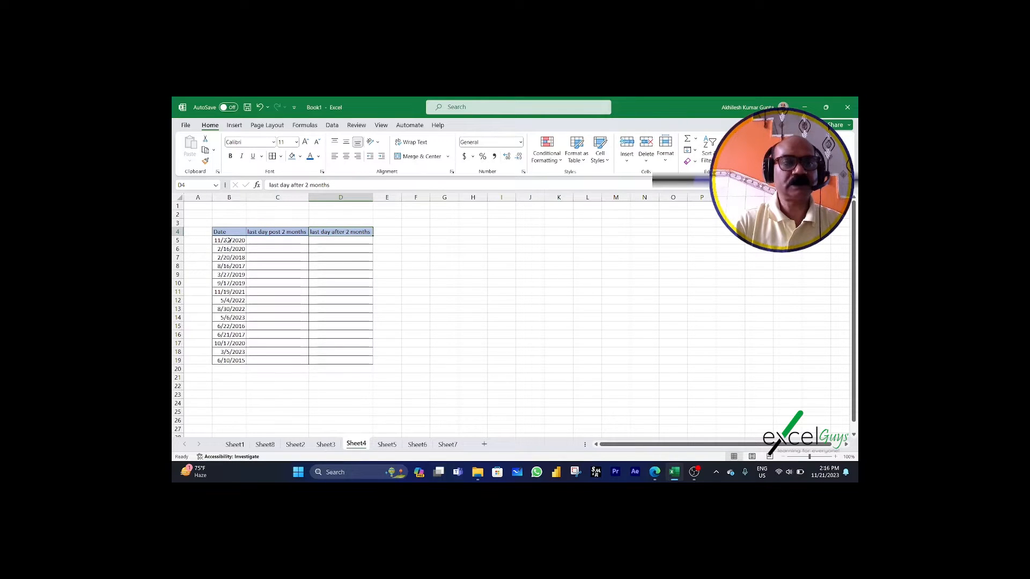
left_click_drag(228, 241, 233, 366)
Review the year-to-date days, leap year and date highlighting exercises on Sheet5, Sheet6 and Sheet7.
key("ctrl+Page_Down")
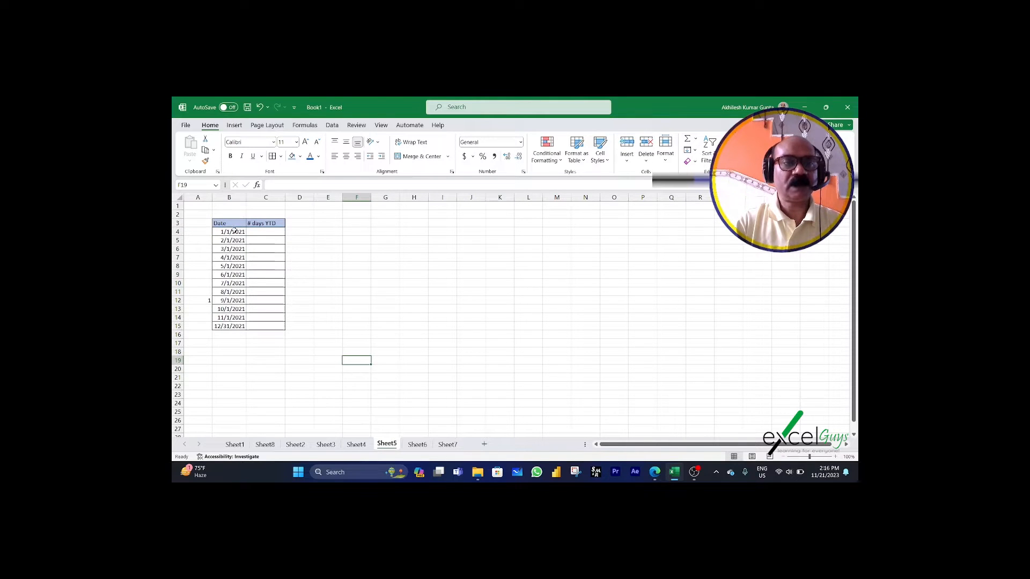
left_click_drag(238, 231, 238, 326)
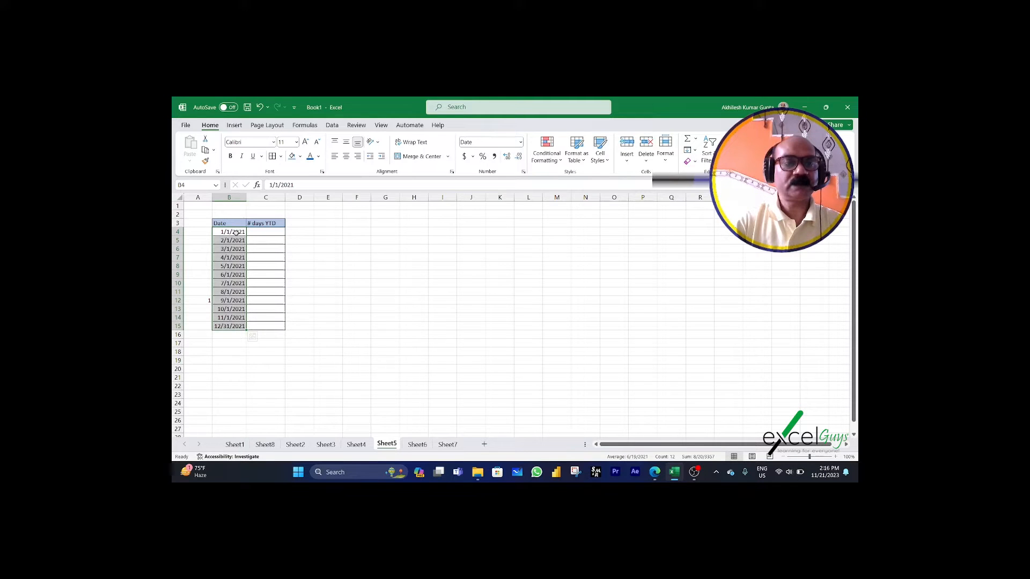
key("ctrl+Page_Down")
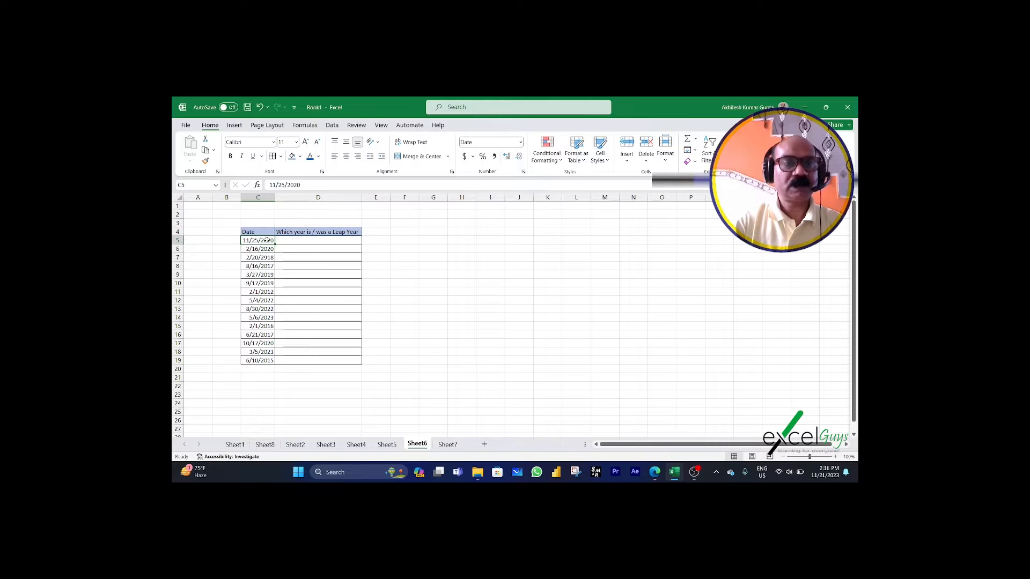
left_click_drag(266, 240, 263, 361)
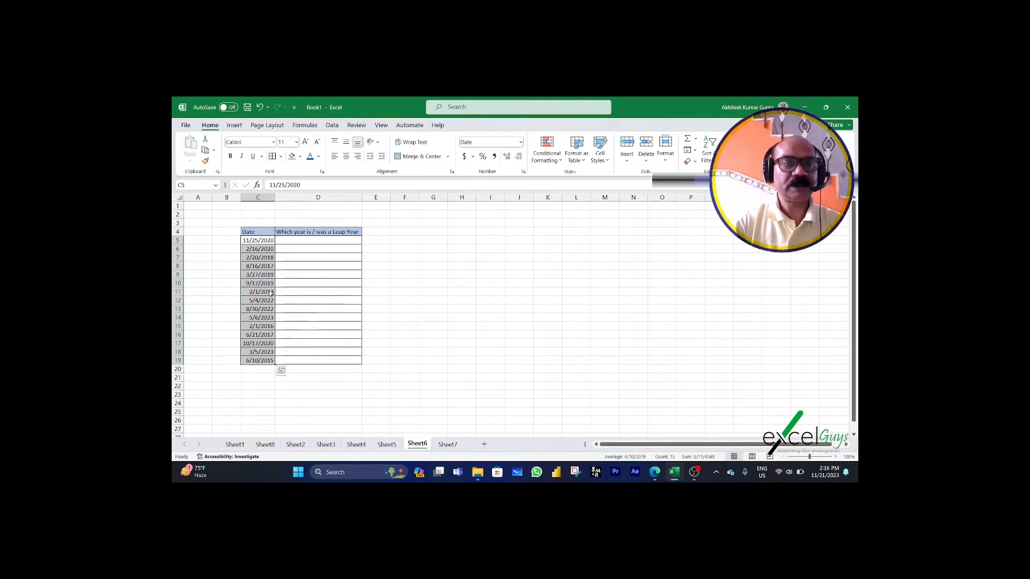
left_click(267, 244)
left_click(298, 241)
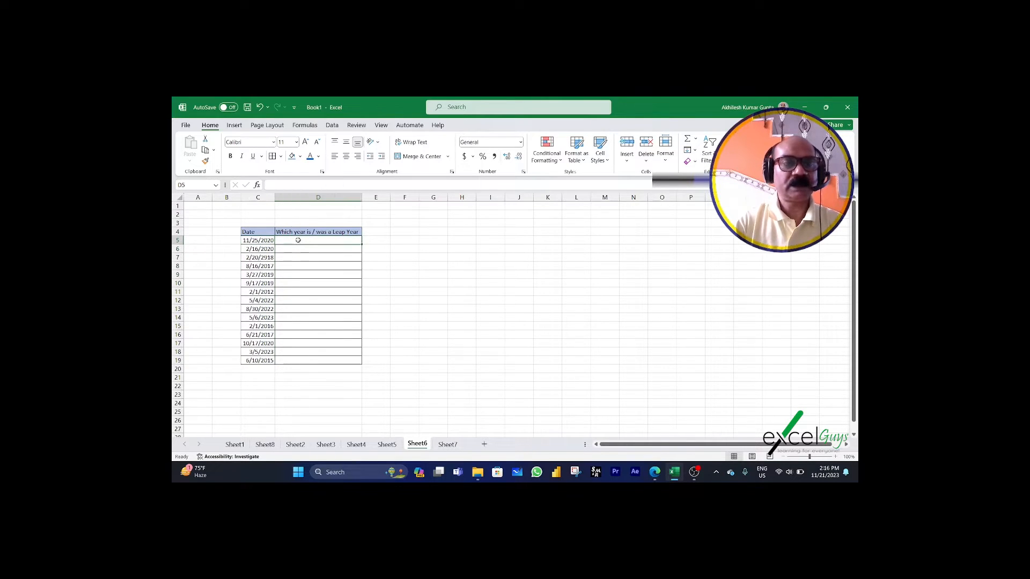
left_click_drag(266, 240, 264, 368)
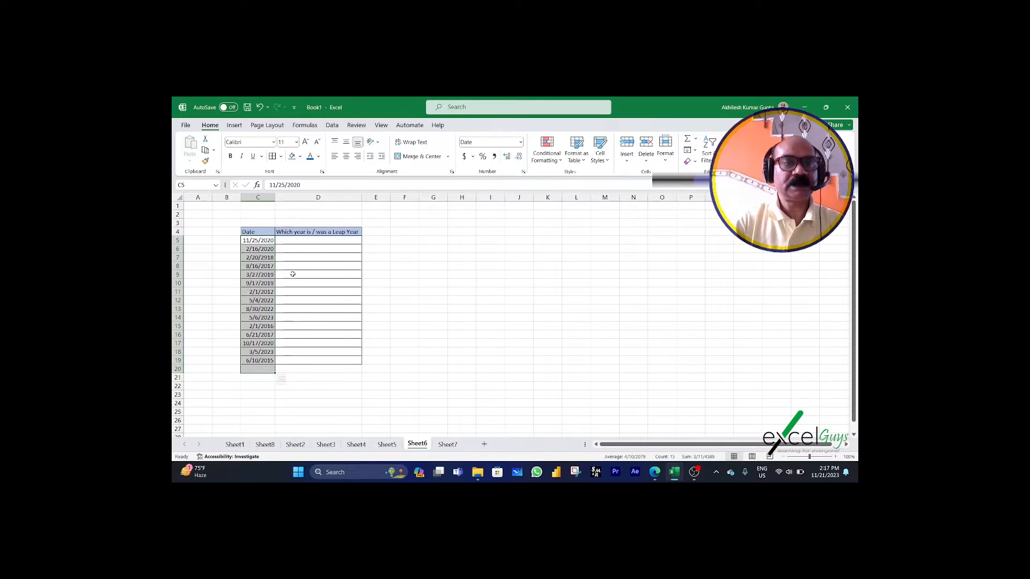
left_click(298, 242)
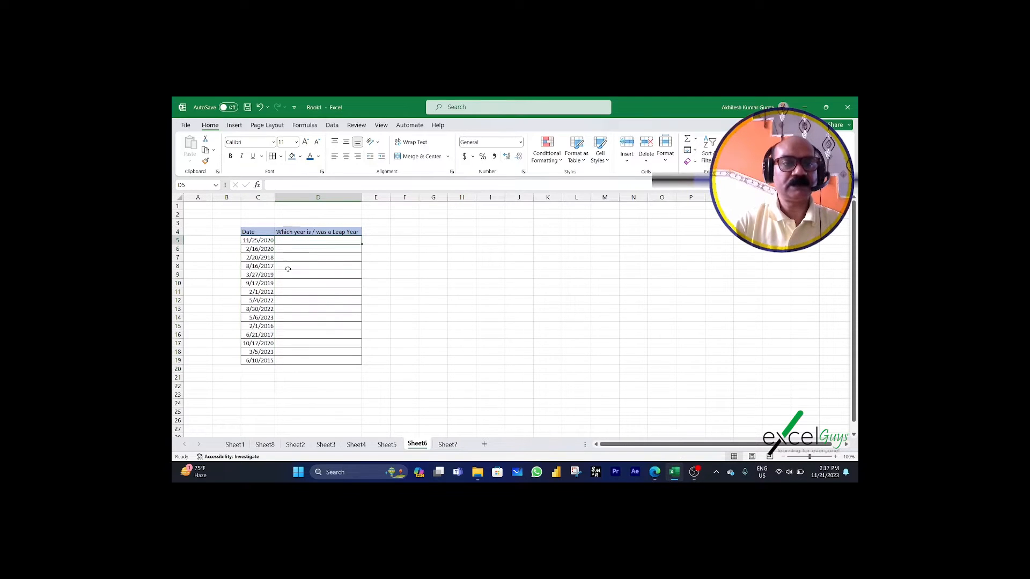
key("ctrl+Page_Down")
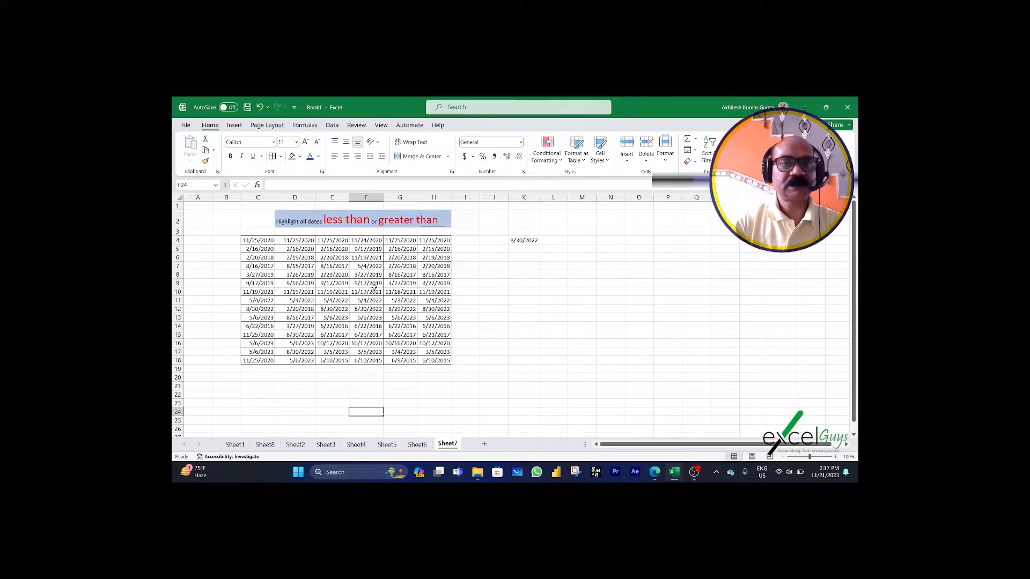
left_click_drag(263, 243, 432, 363)
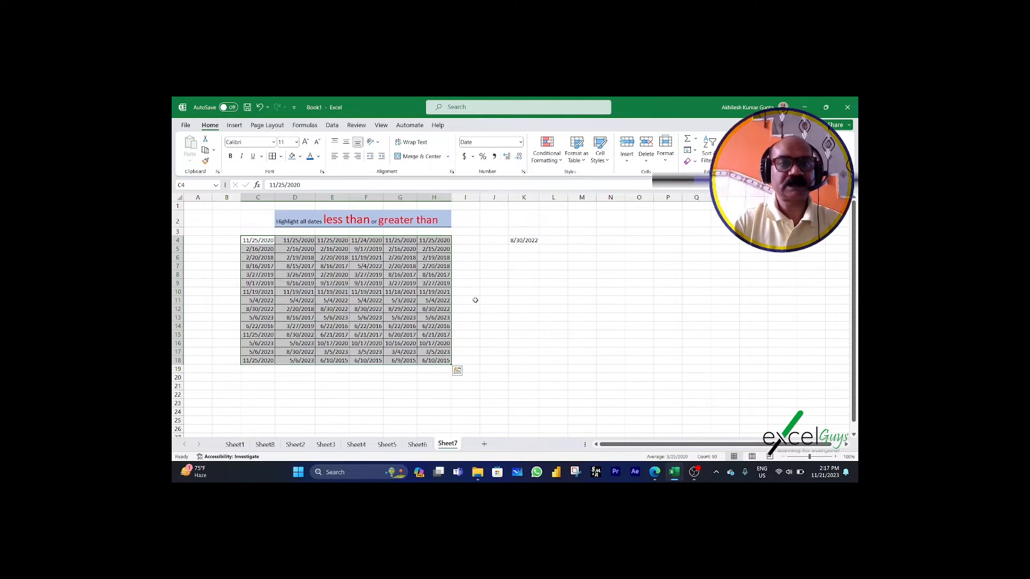
left_click_drag(263, 242, 432, 364)
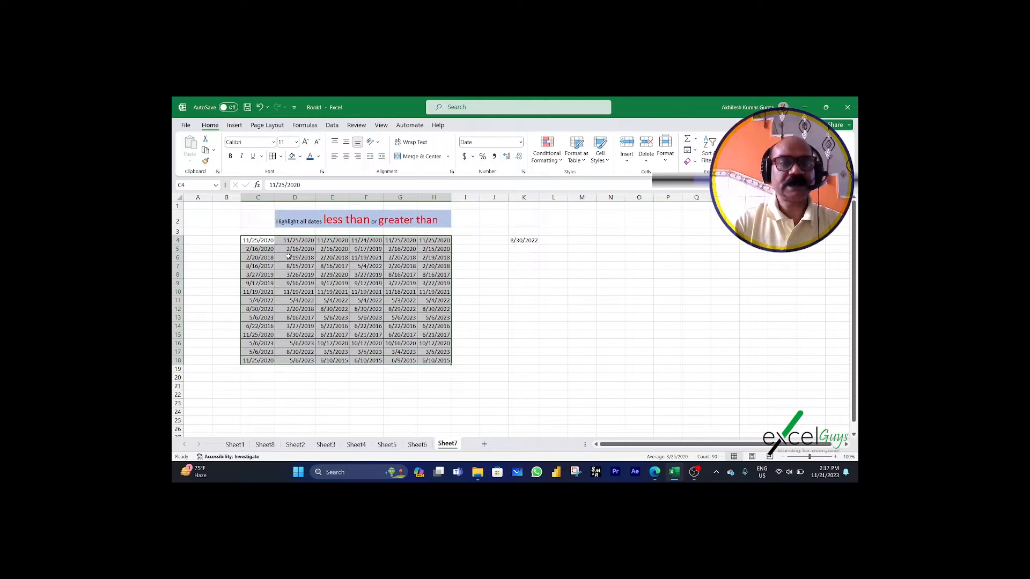
left_click(264, 241)
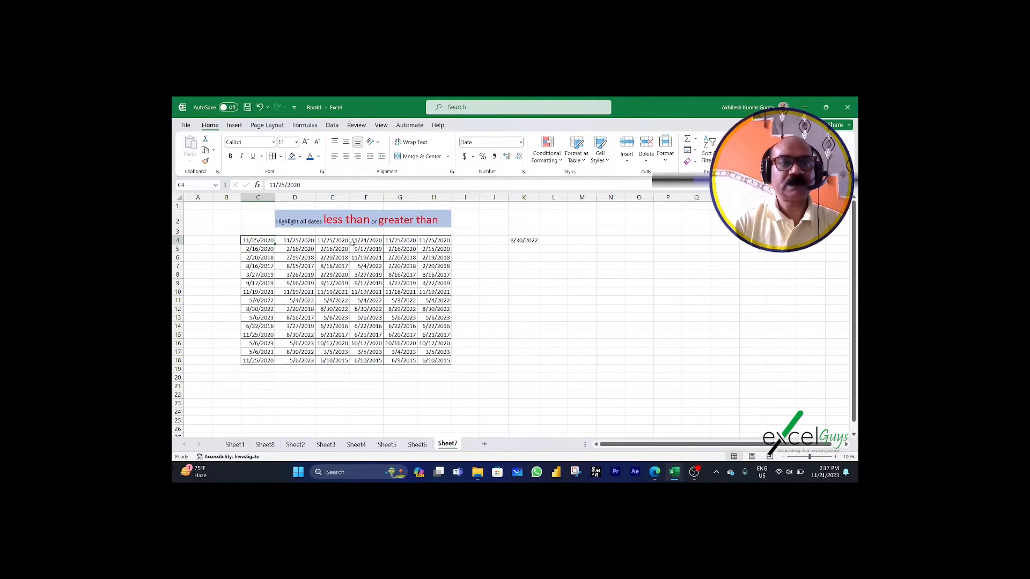
Check the comparison date in K4 on Sheet7, and review Sheet1's DATE results against the Year, Month and Day columns.
left_click(518, 241)
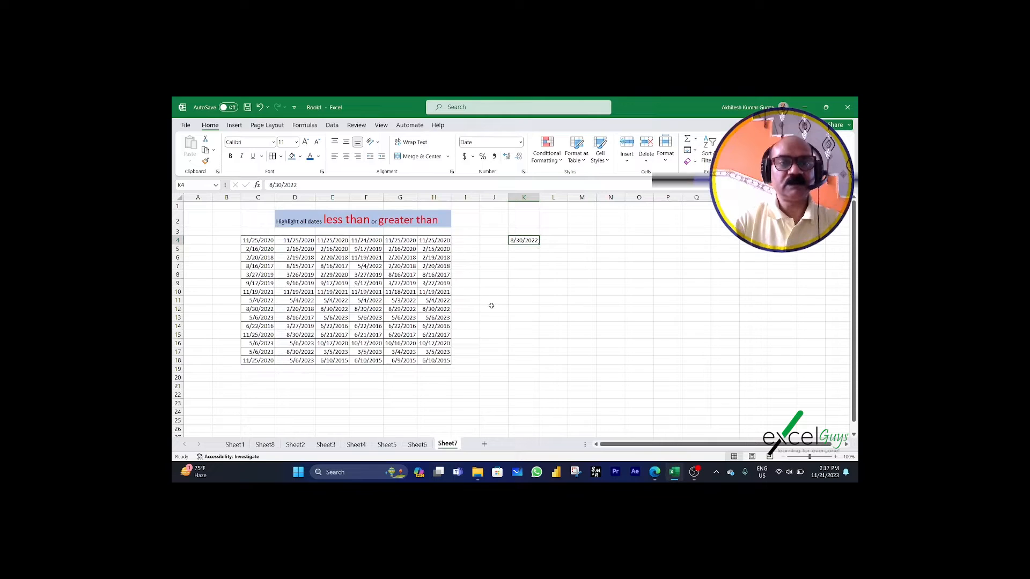
left_click(231, 446)
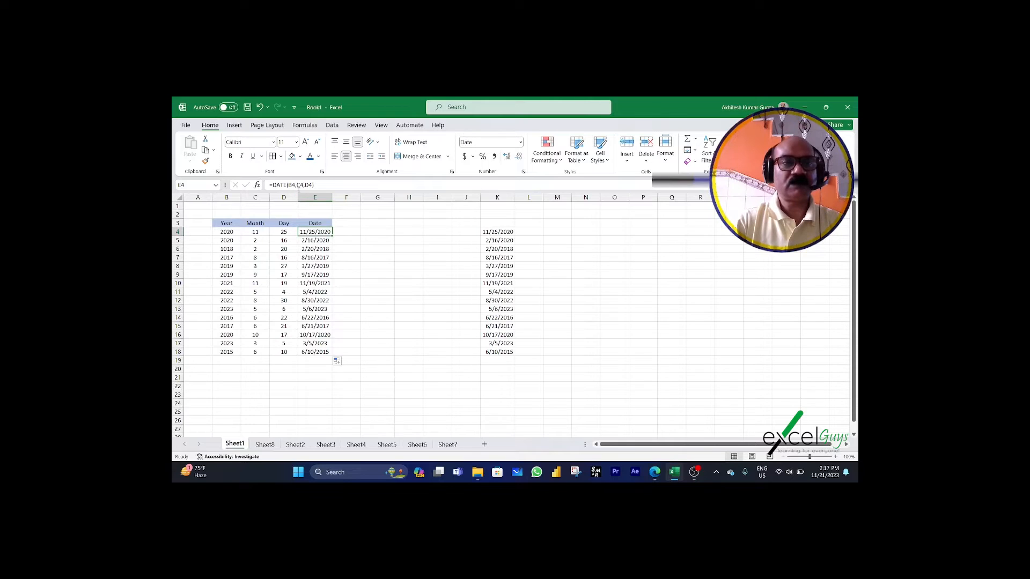
left_click_drag(313, 239, 316, 353)
left_click(315, 232)
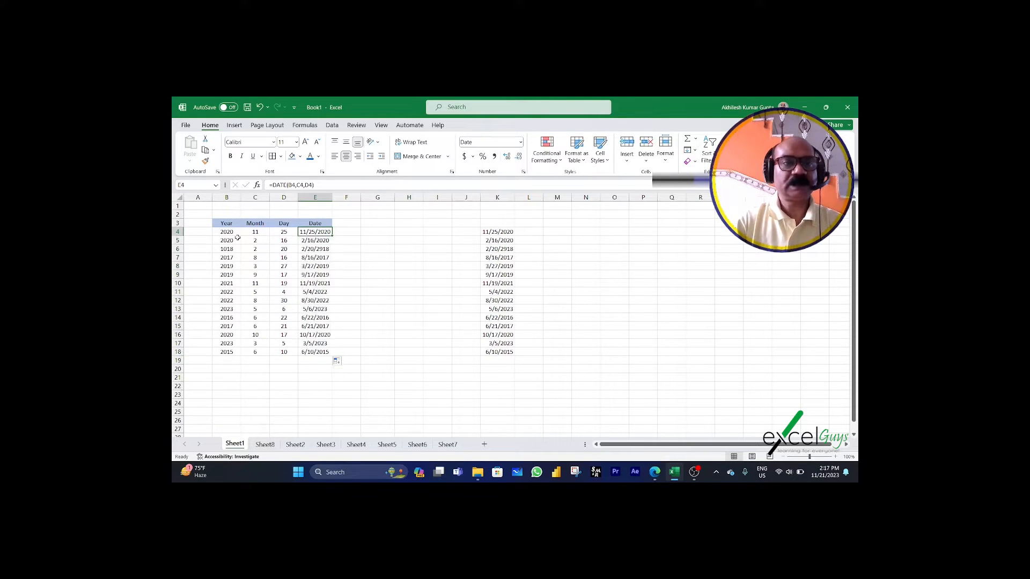
left_click_drag(224, 223, 284, 351)
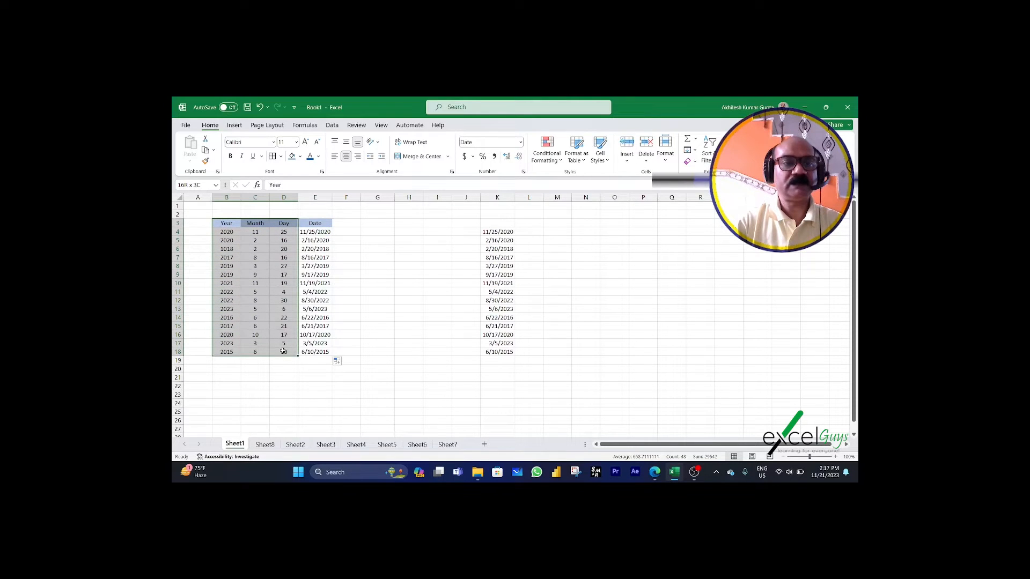
left_click(320, 231)
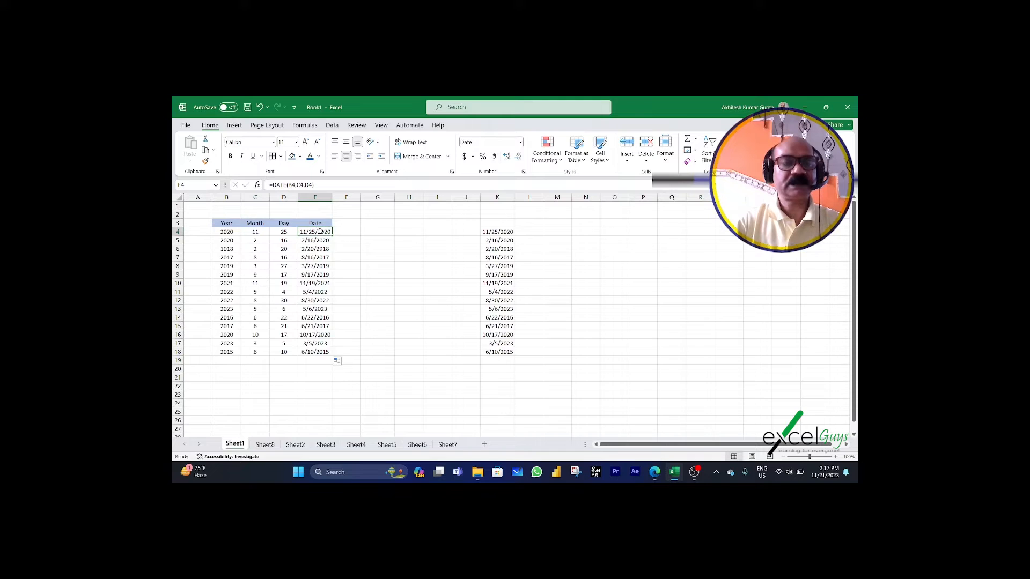
left_click(240, 234)
left_click(266, 232)
left_click(280, 232)
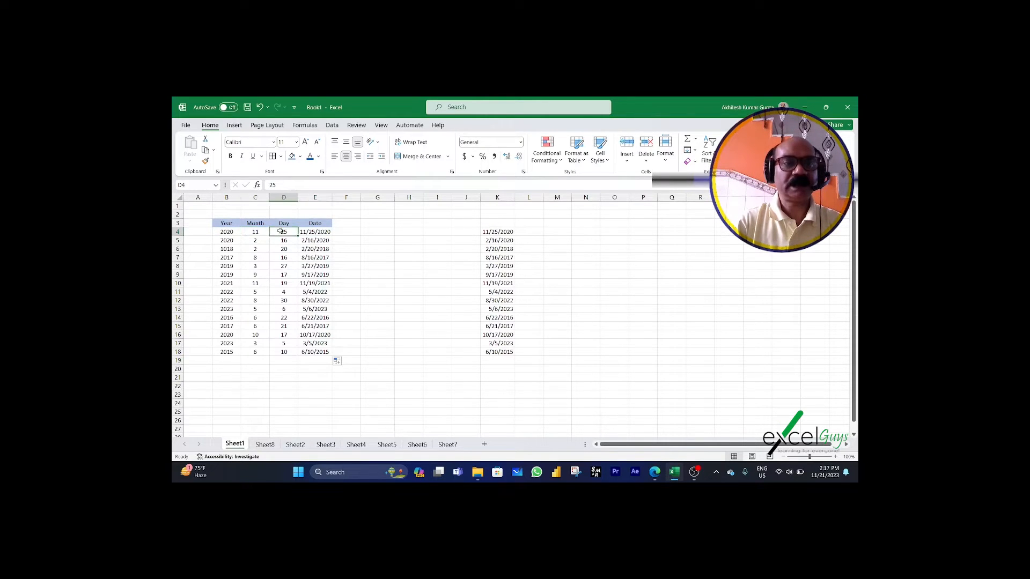
On Sheet2, enter =DATE(YEAR(B3),1,1) in C3 to return the first day of the year for the date in B3.
left_click(295, 444)
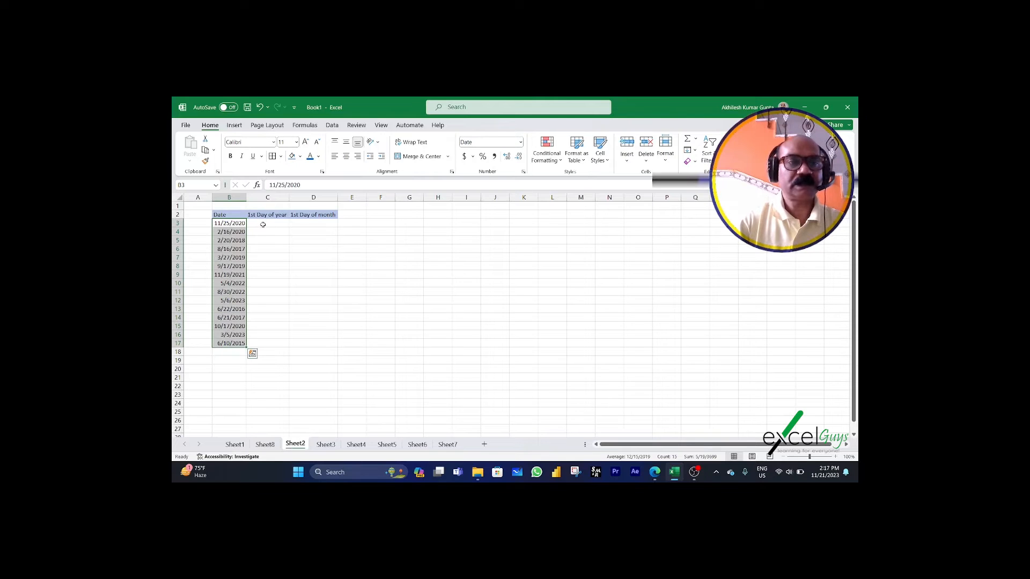
left_click(263, 224)
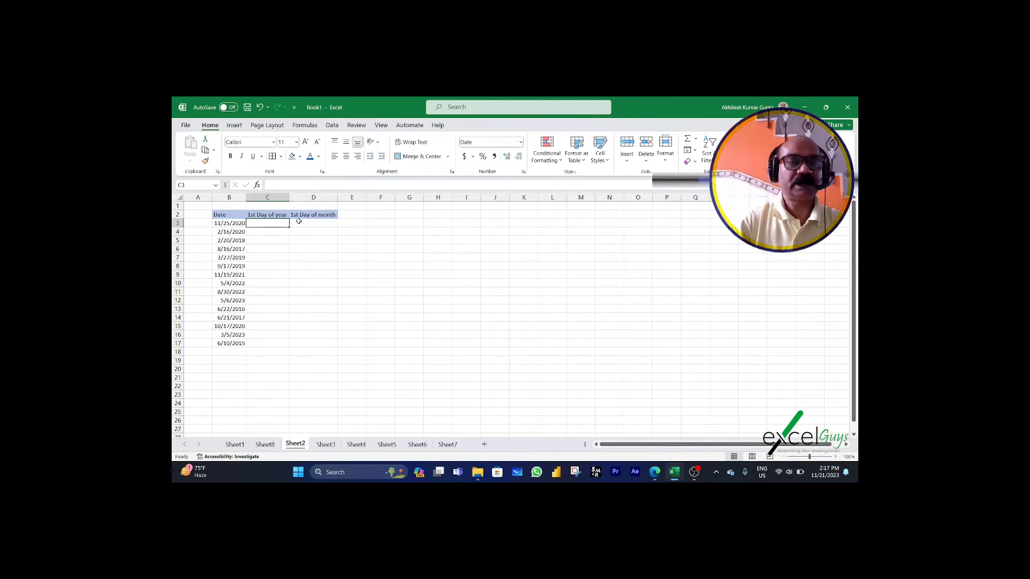
left_click(298, 222)
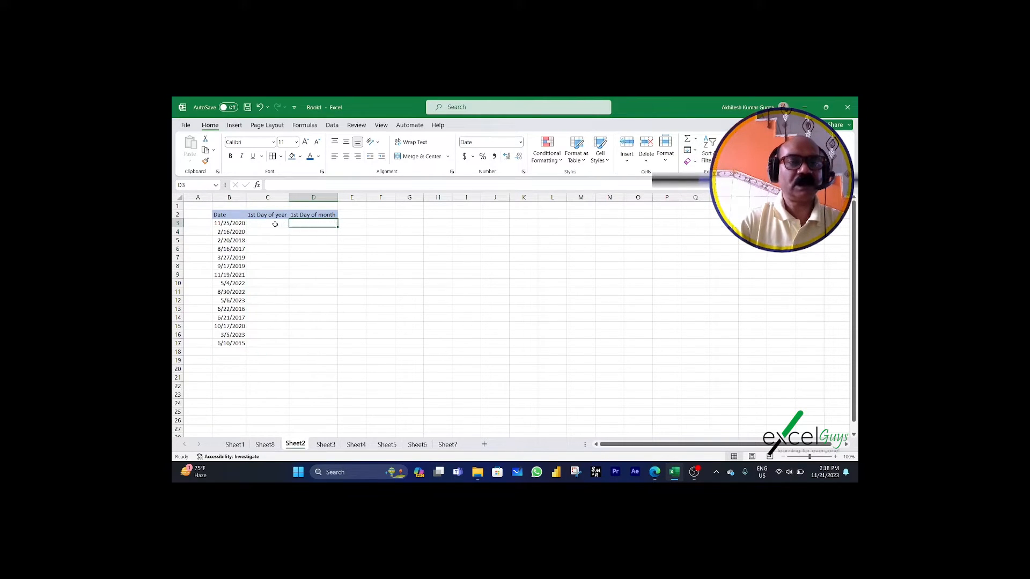
left_click(274, 224)
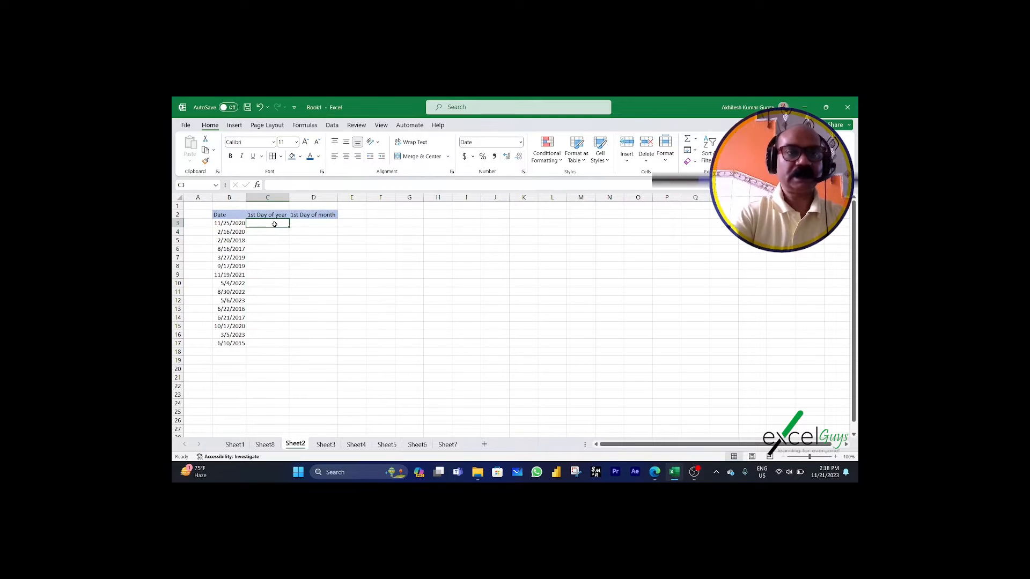
double_click(275, 224)
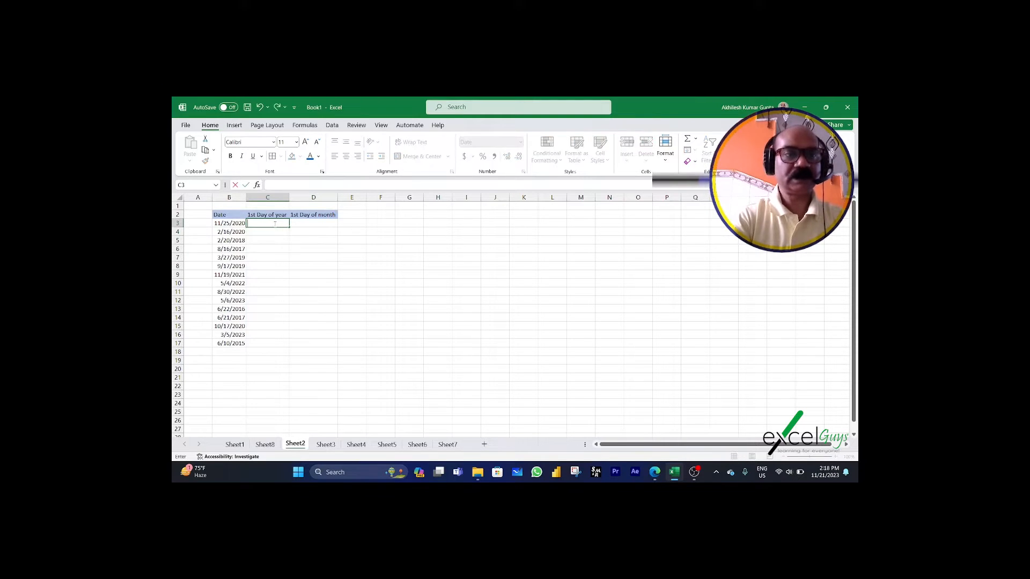
type("=date")
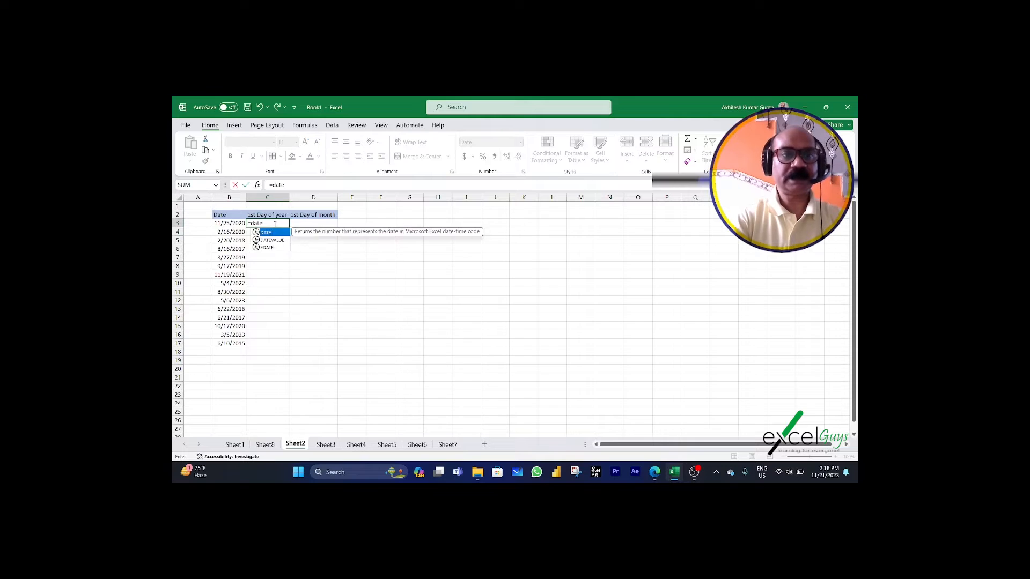
key("Tab")
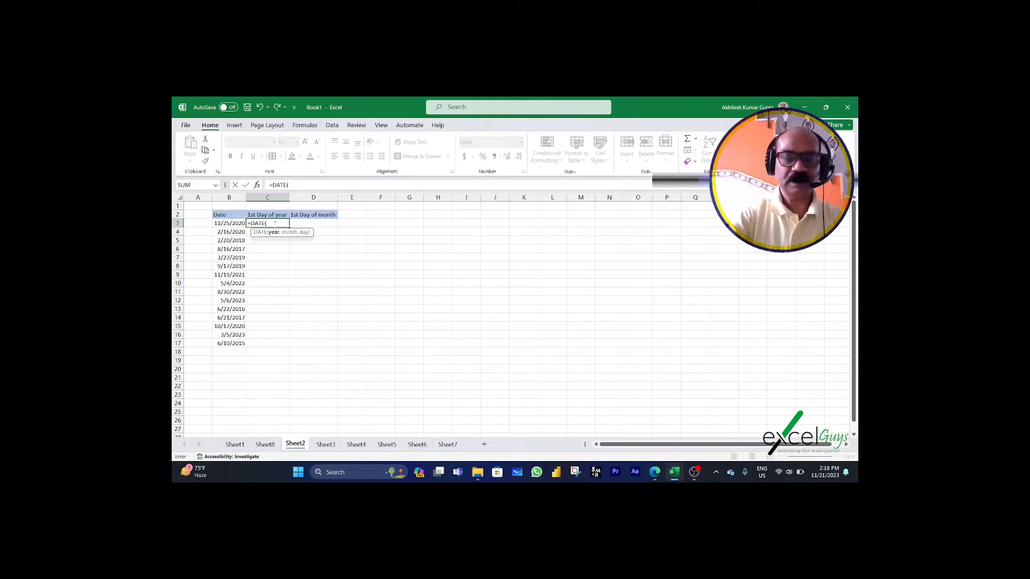
type("yer")
key("BackSpace")
type("a")
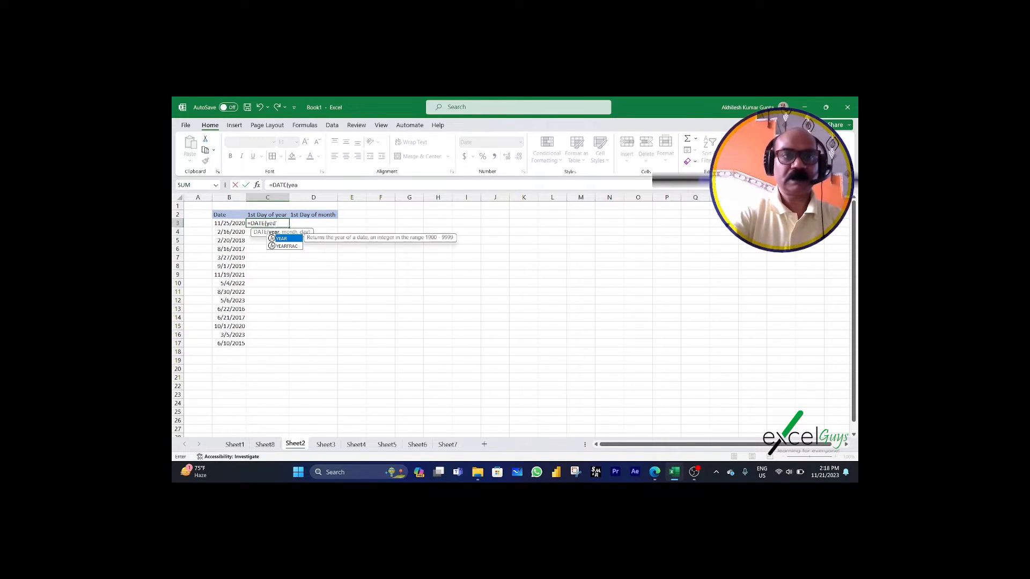
key("Tab")
key("Left")
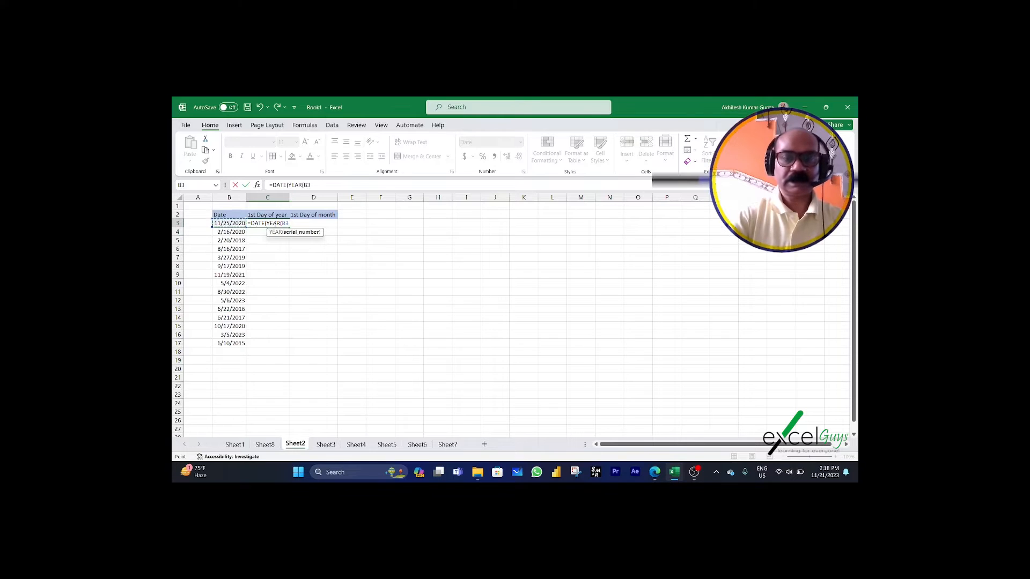
type(")")
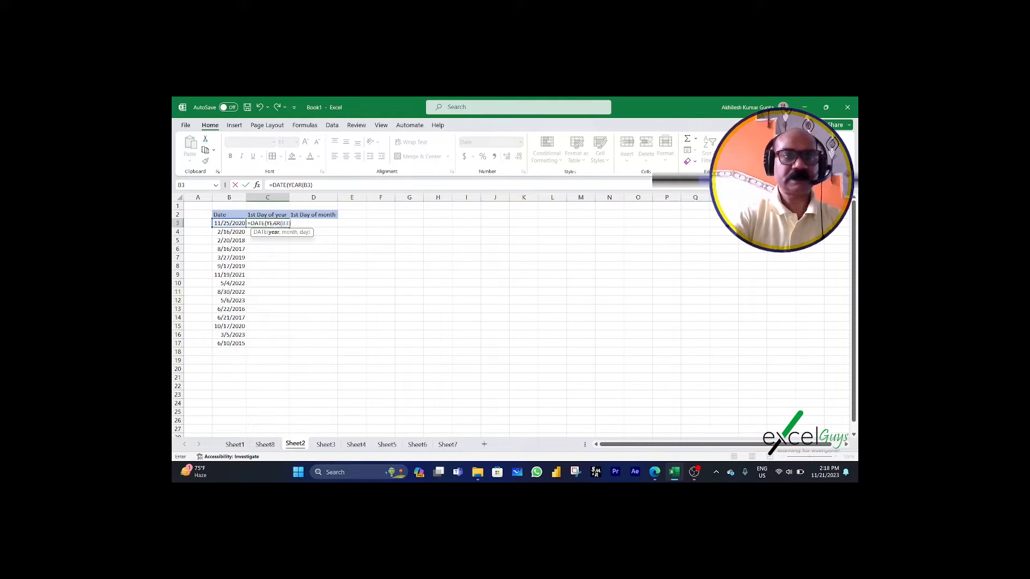
type(",1")
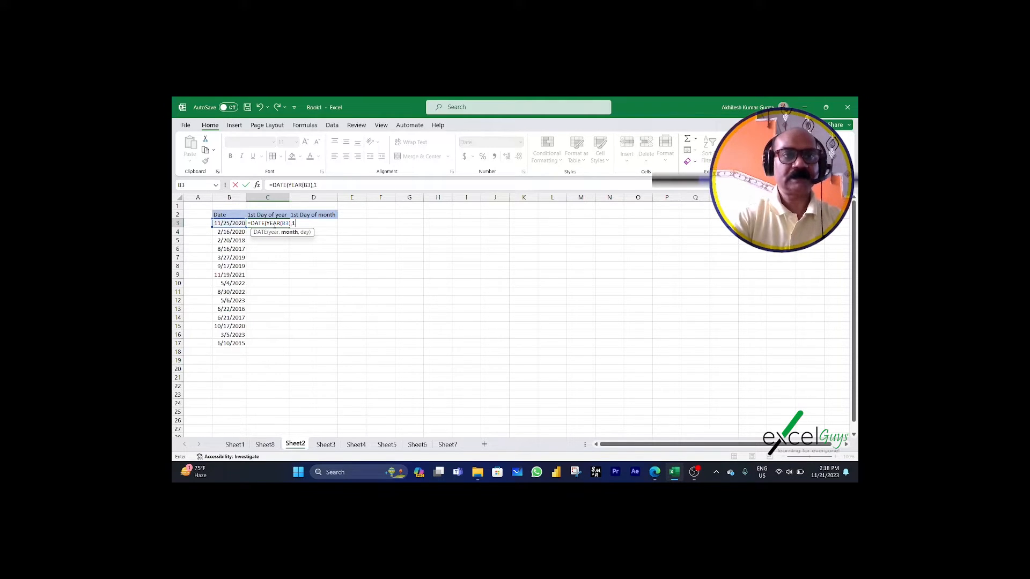
type(",1)")
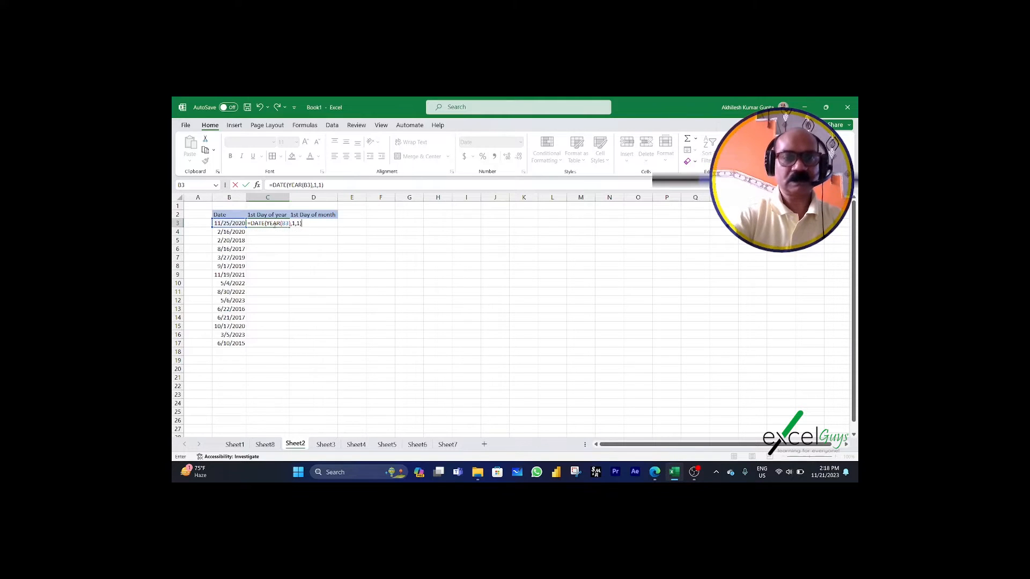
key("Return")
Fill the first-day-of-year formula from C3 down to C17.
left_click(273, 225)
key("shift+Down")
key("shift+Down")
key("shift+Down")
key("shift+Down")
key("shift+Down")
key("shift+Down")
key("shift+Down")
key("shift+Down")
key("shift+Down")
key("shift+Down")
key("shift+Down")
key("shift+Down")
key("shift+Down")
key("shift+Down")
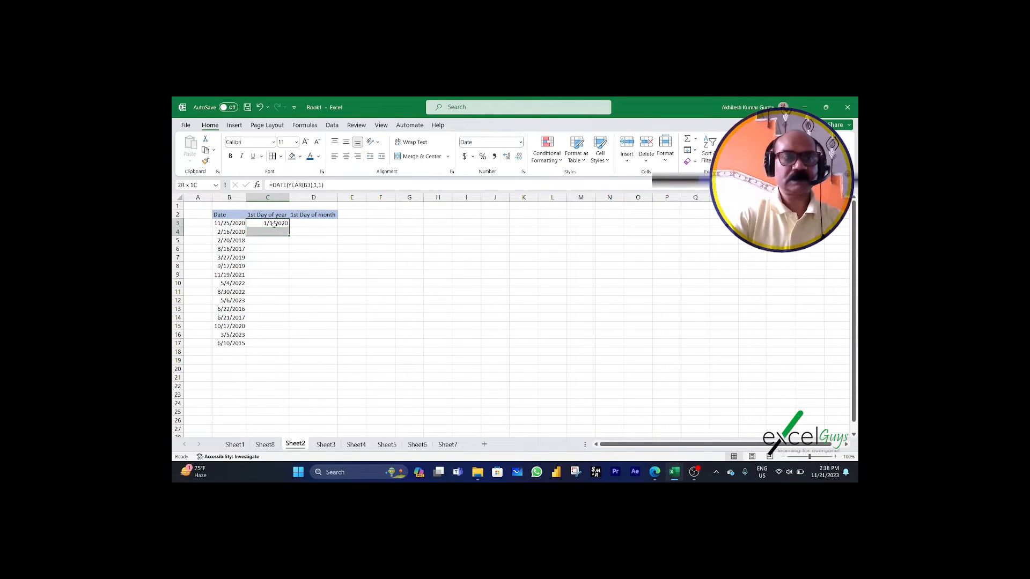
key("ctrl+d")
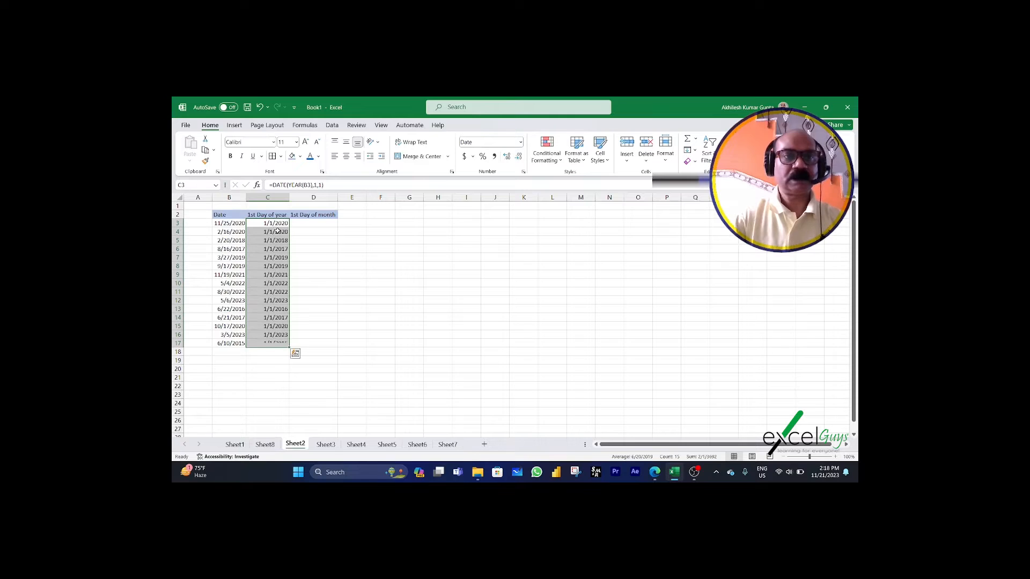
left_click(313, 257)
Compare the 1st Day of year results in column C with the original dates in column B.
left_click(242, 223)
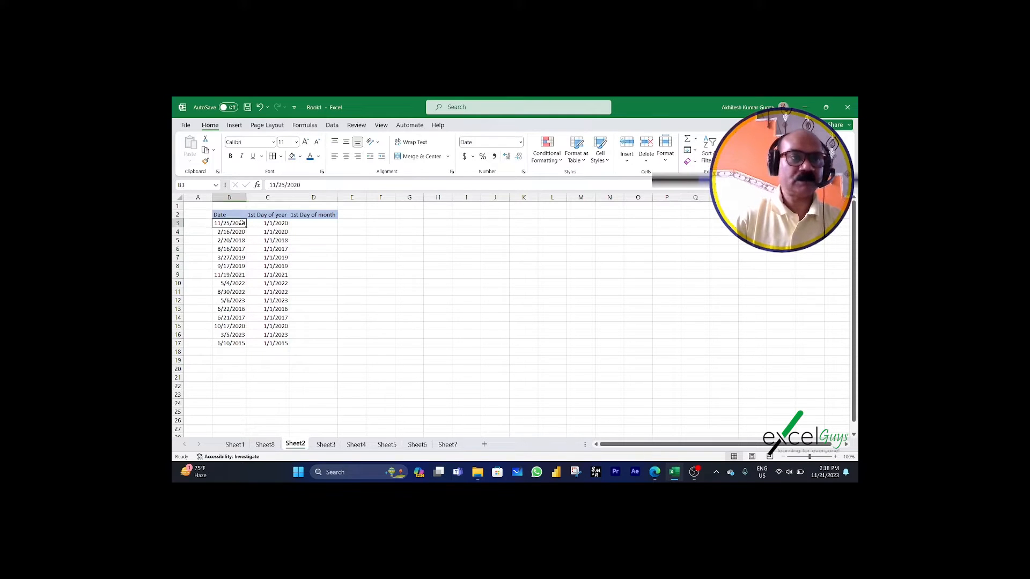
left_click(241, 233)
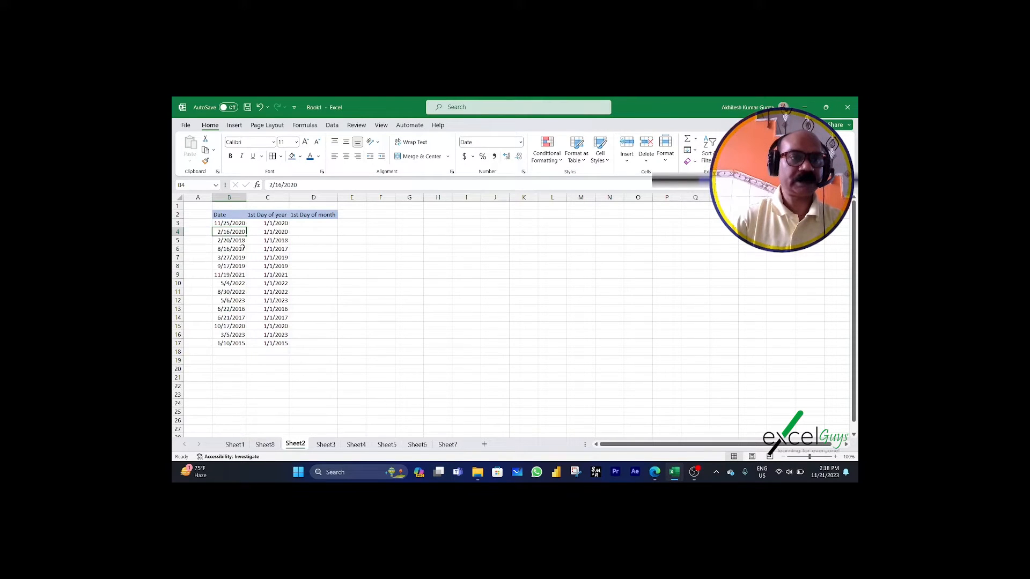
left_click(242, 249)
left_click(243, 257)
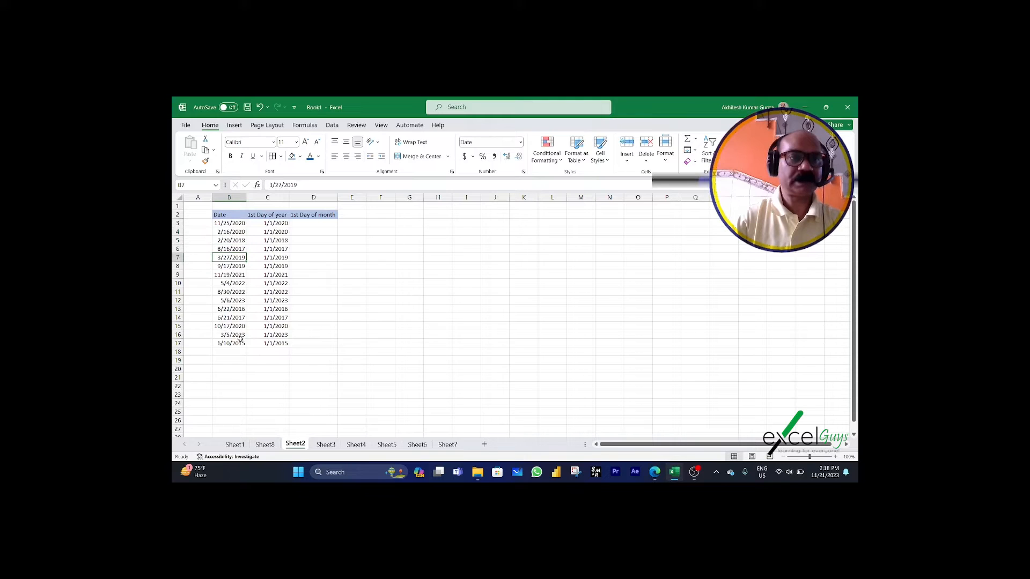
left_click(268, 223)
key("ctrl+shift+Down")
left_click(266, 224)
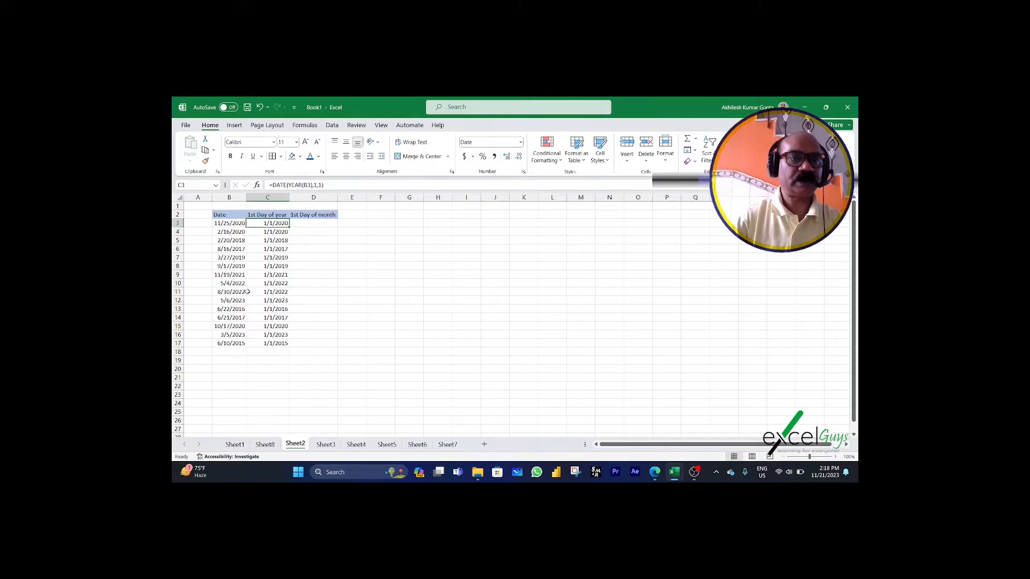
left_click_drag(238, 227, 238, 345)
left_click(274, 343)
Examine the months of the dates in B3:B17 that the 1st Day of month column is based on.
left_click(309, 222)
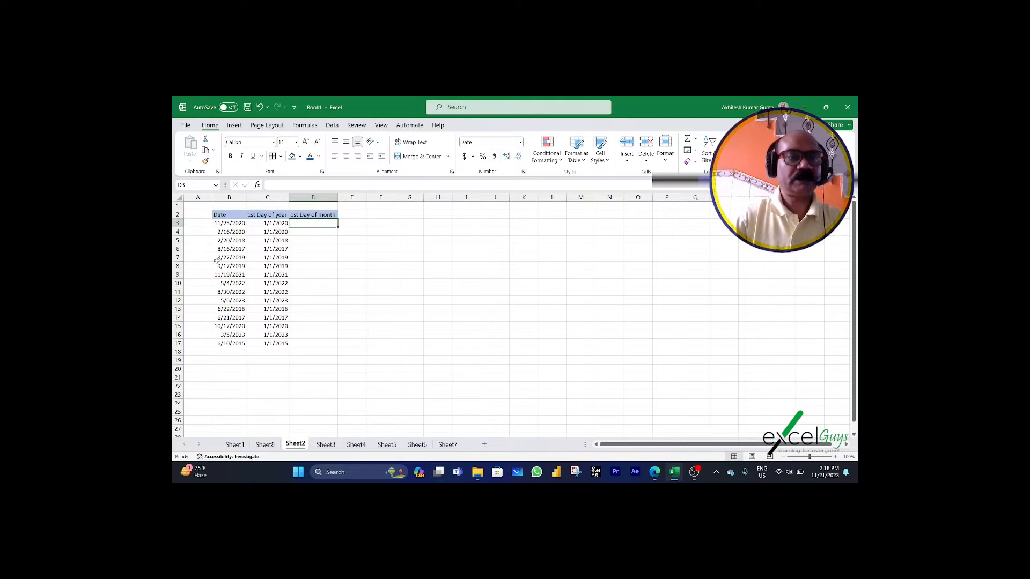
left_click(217, 223)
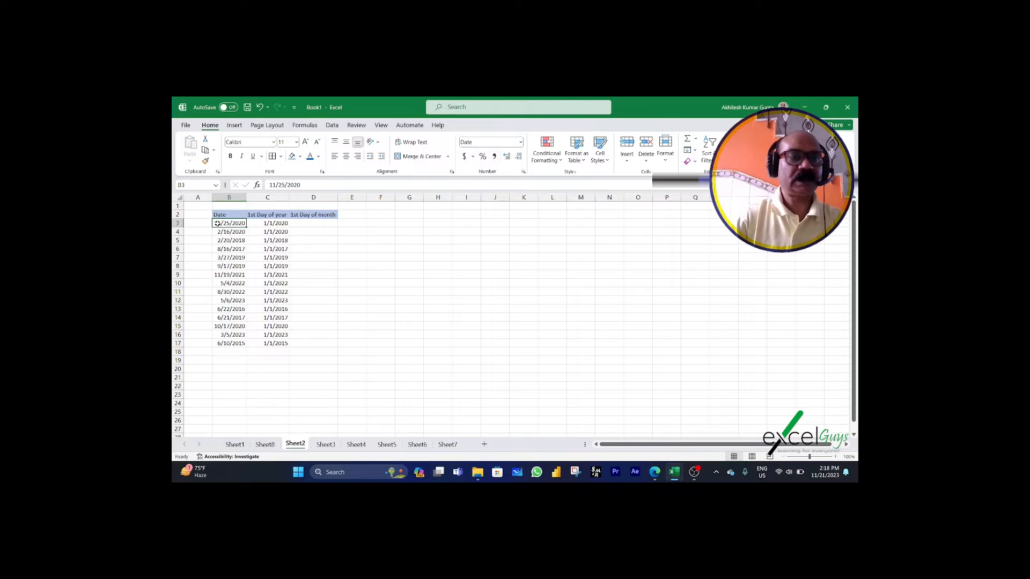
left_click(219, 250)
left_click(216, 257)
left_click(219, 267)
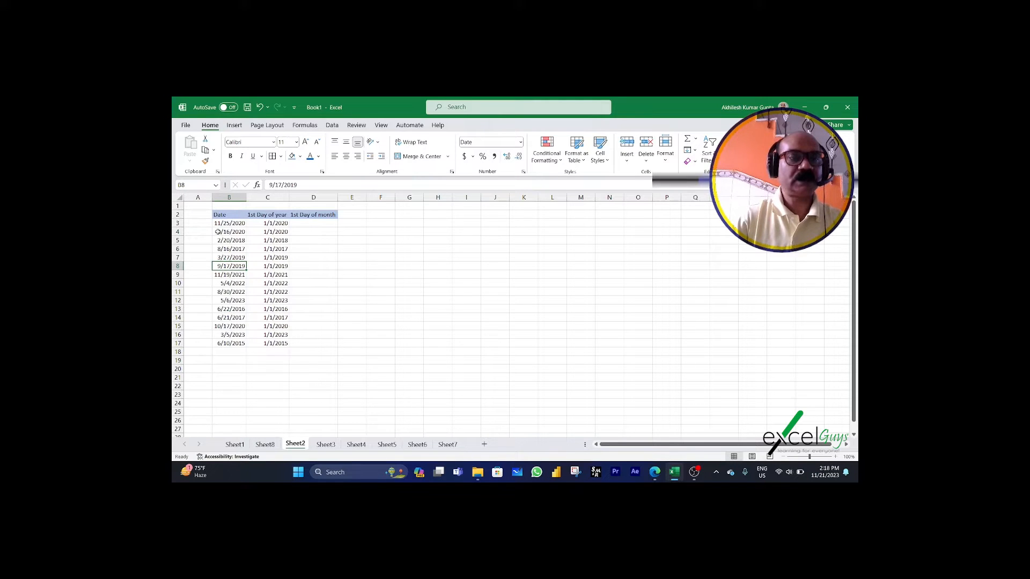
left_click_drag(217, 232, 223, 336)
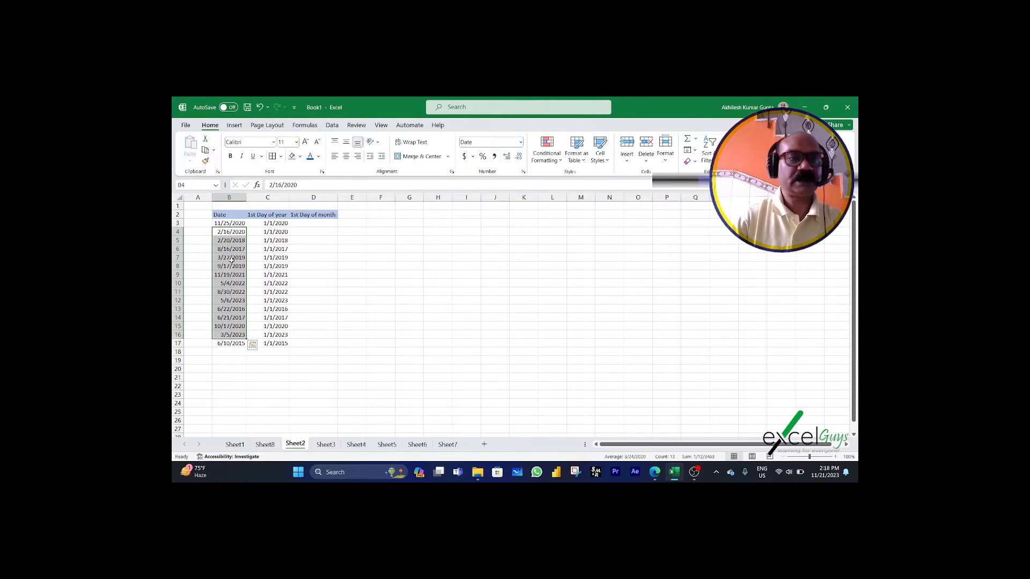
left_click_drag(230, 223, 231, 343)
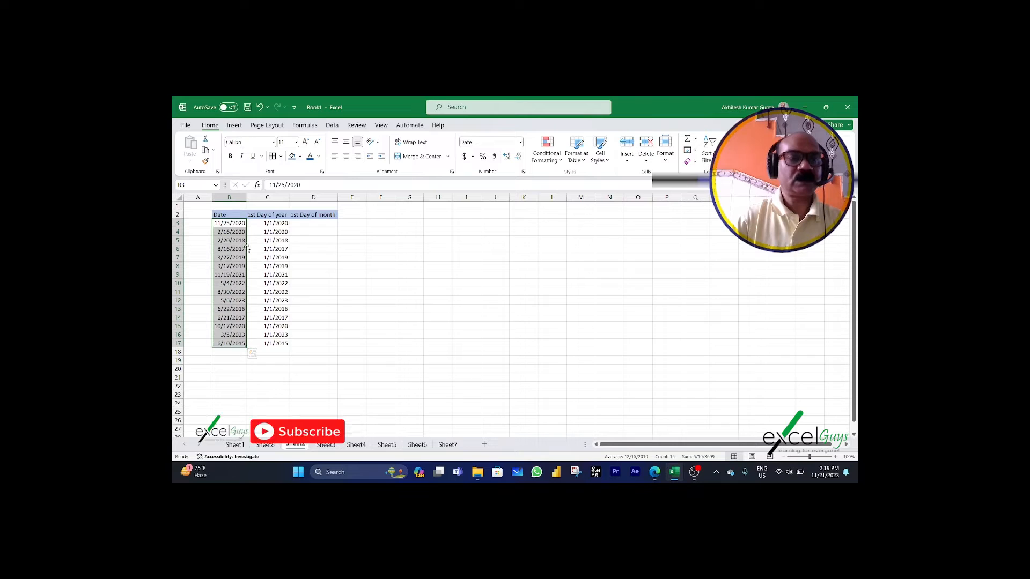
Enter =DATE(YEAR(B3),MONTH(B3),1) in D3 to return the first day of the month for the date in B3.
left_click(305, 224)
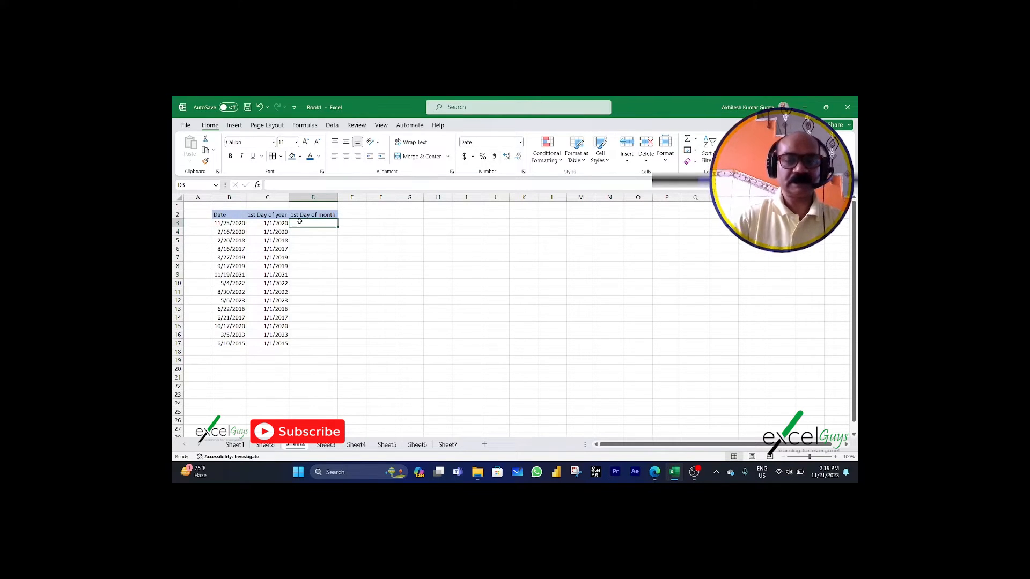
type("=DATE(yea")
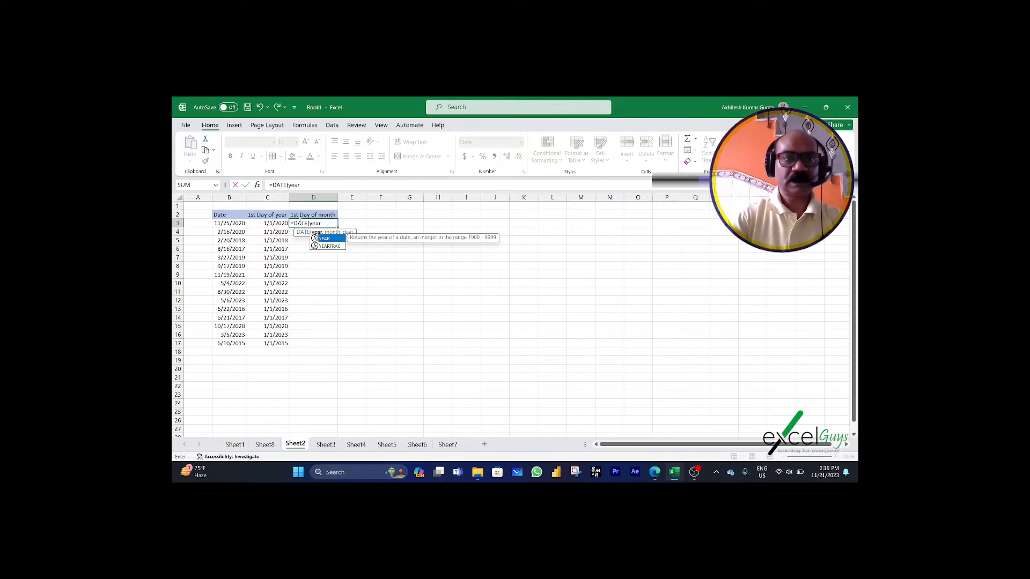
type("r")
key("Tab")
key("Left")
key("Left")
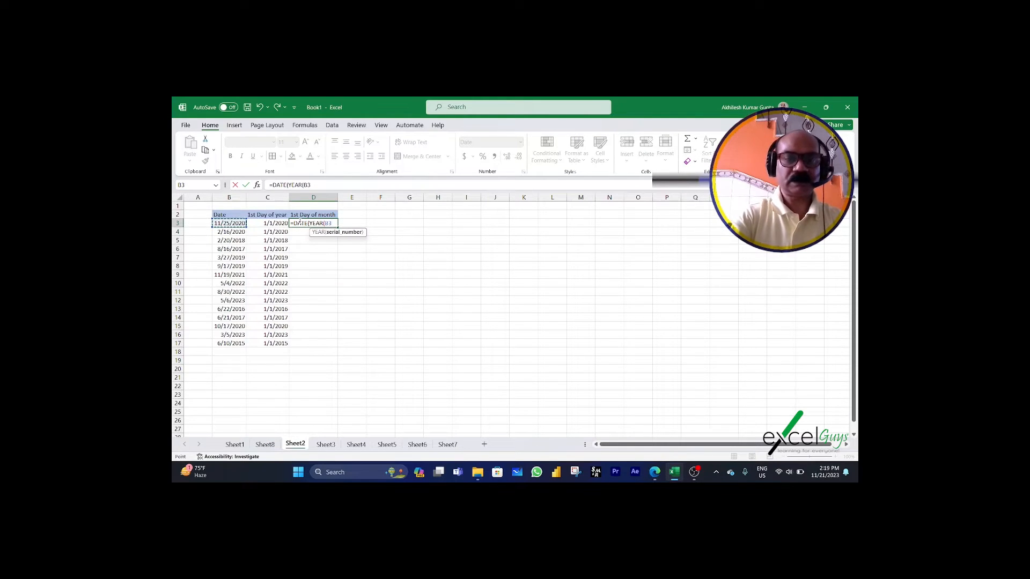
type("),mon")
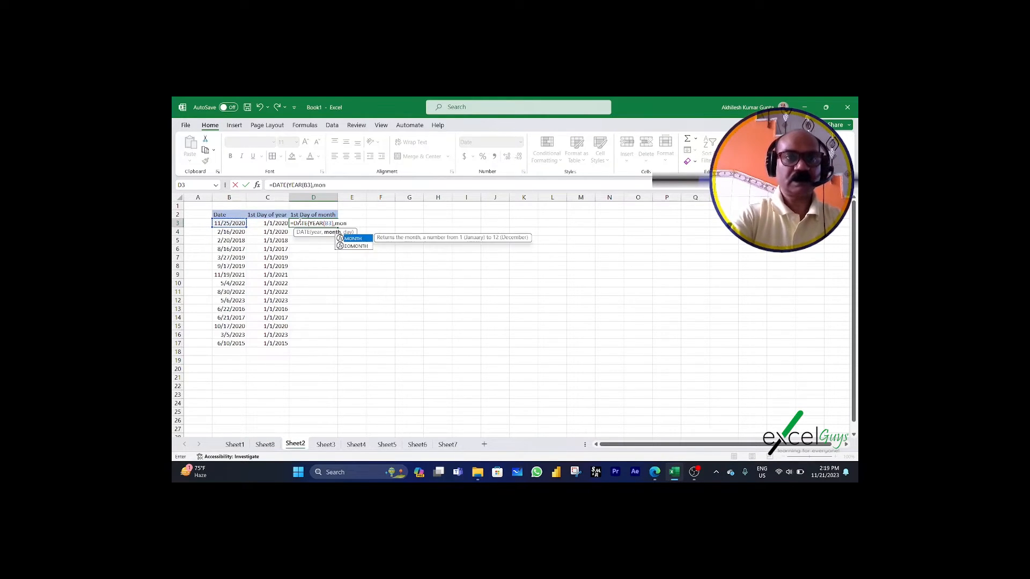
key("Tab")
left_click(240, 224)
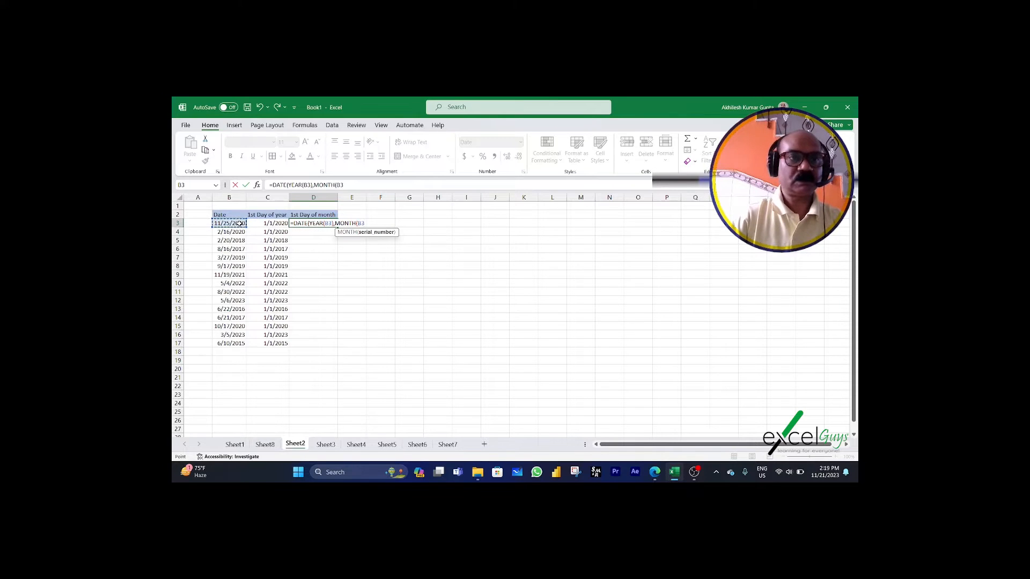
type(")")
type(",1)")
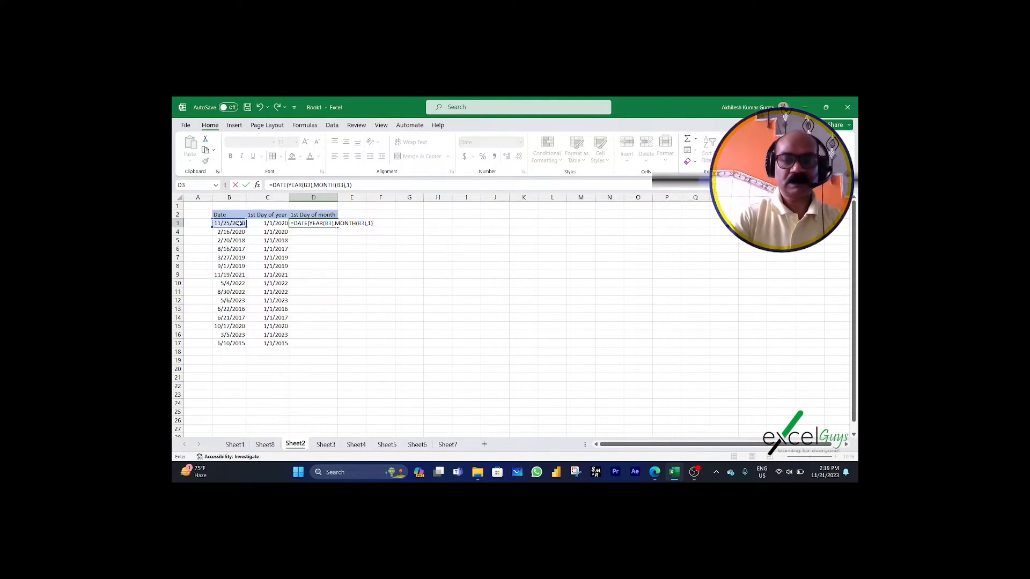
key("Return")
Fill the first-day-of-month formula from D3 down to D17.
key("Up")
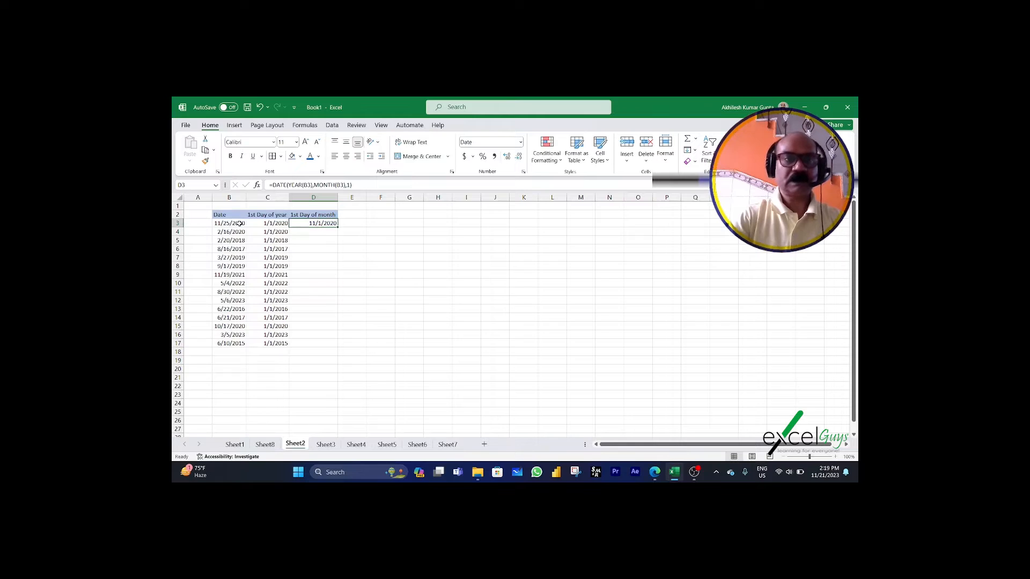
double_click(339, 228)
left_click(359, 292)
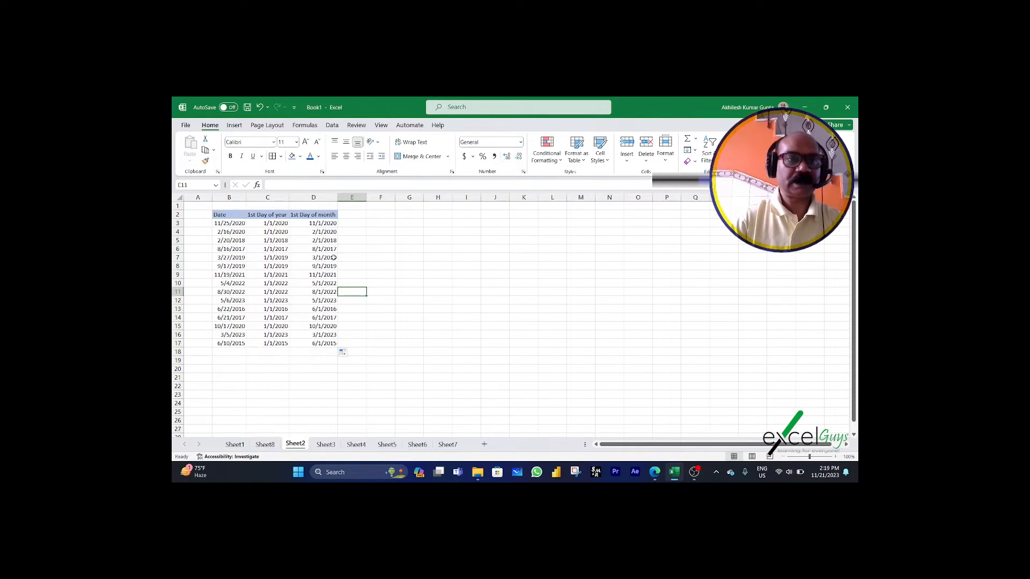
Compare the 1st Day of month results in D3:D17 with the original dates in B3:B17.
left_click_drag(312, 223, 312, 343)
left_click_drag(230, 223, 230, 344)
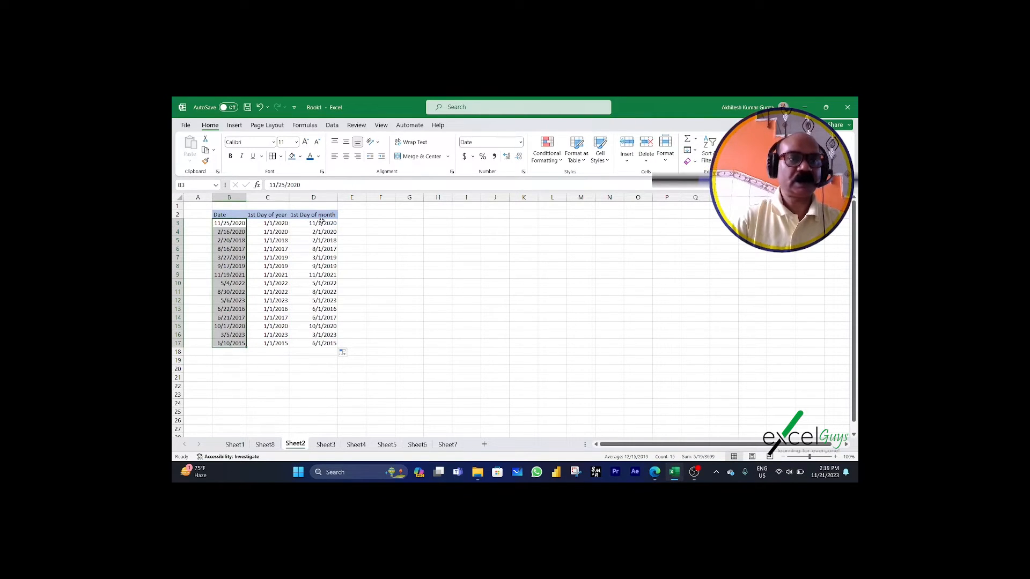
left_click_drag(320, 221, 320, 344)
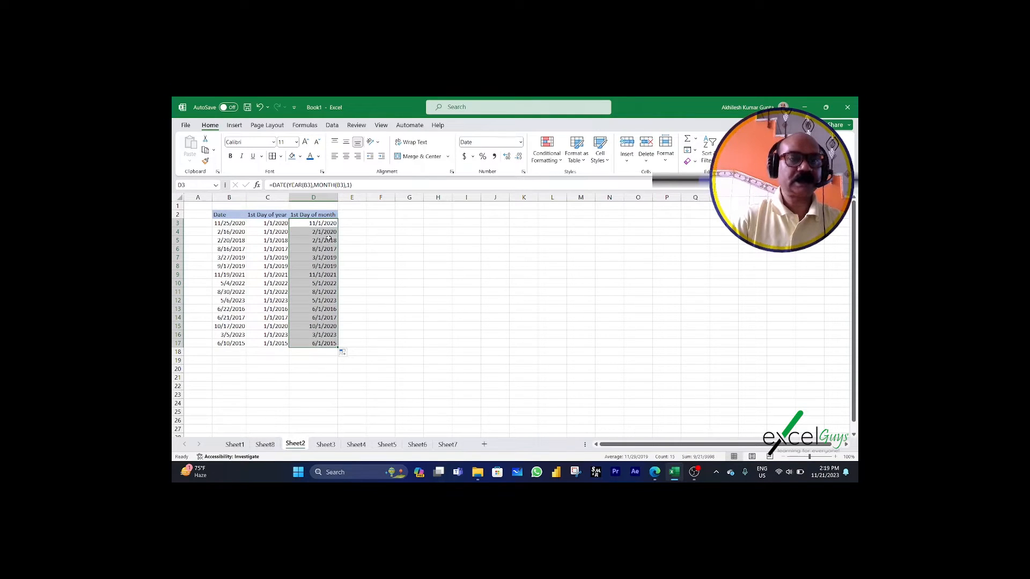
left_click(323, 223)
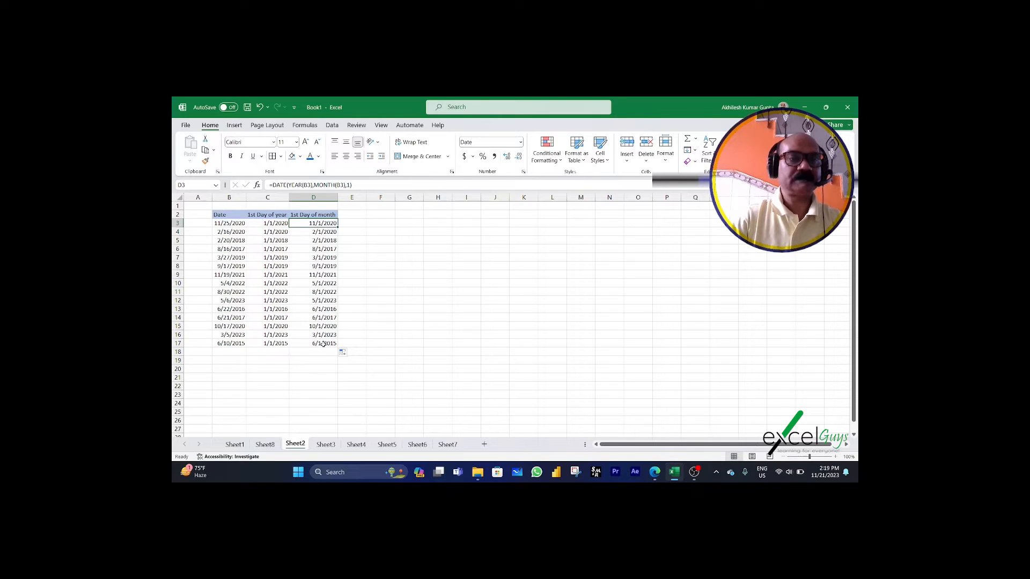
On Sheet3, enter =EOMONTH(B4,0) in C4 for the last day of the month and fill it down to C18.
left_click(325, 444)
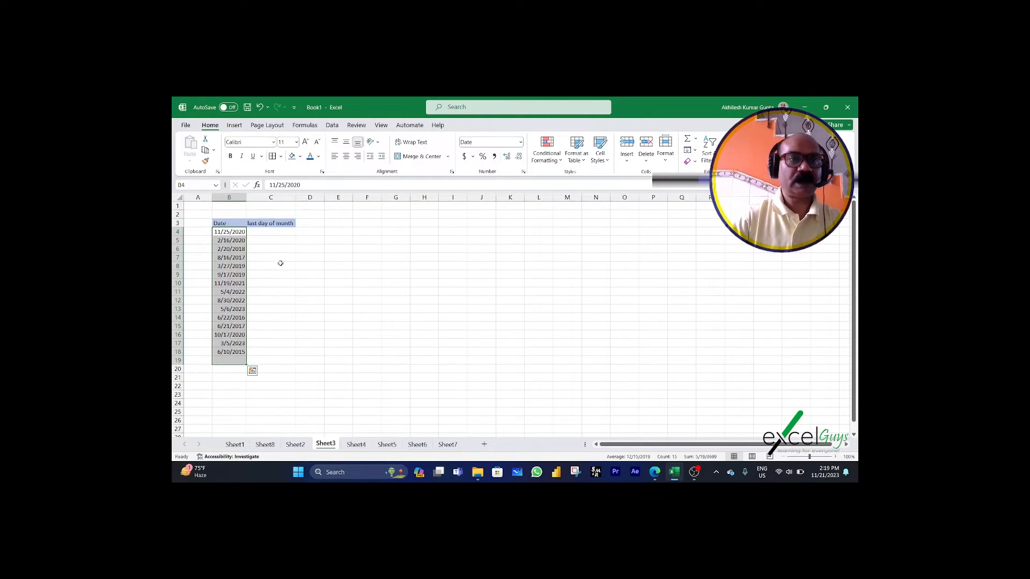
left_click(254, 234)
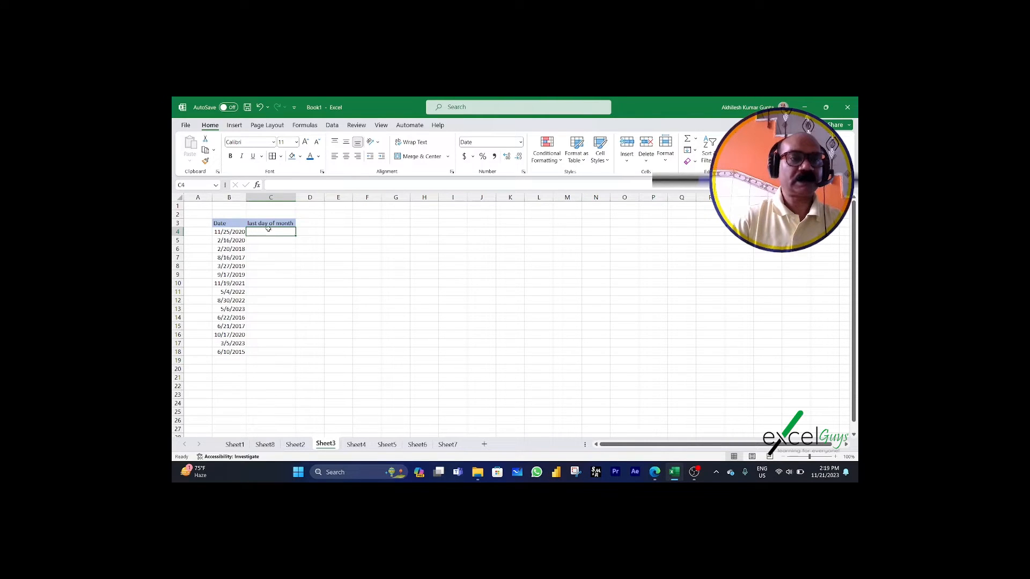
left_click_drag(229, 232, 231, 352)
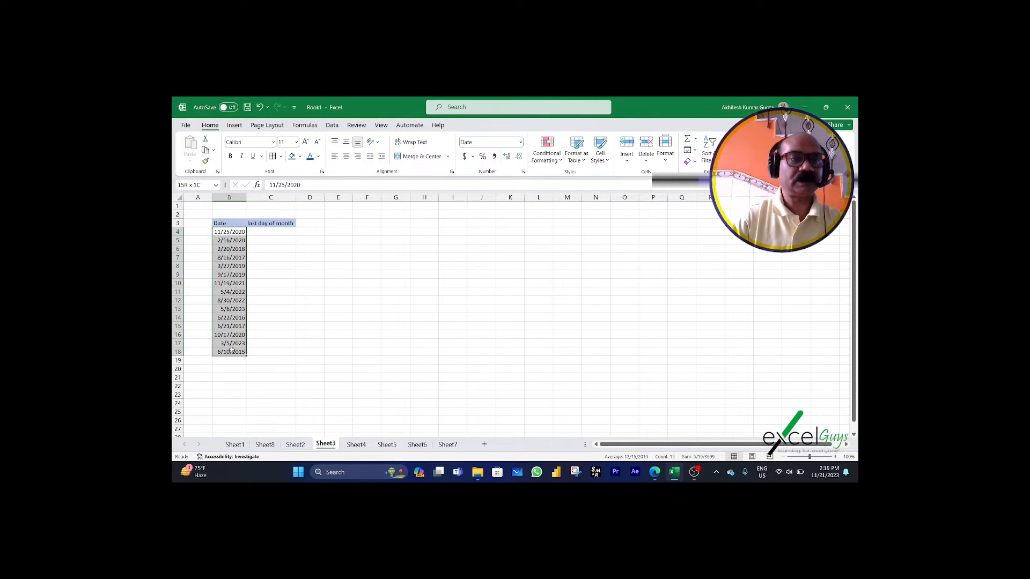
left_click(274, 231)
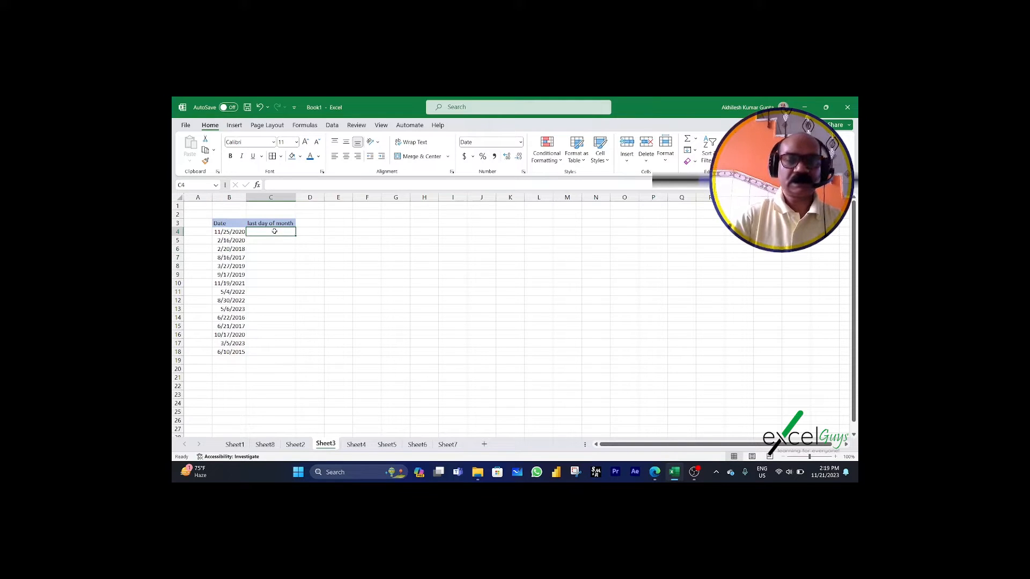
type("=eo")
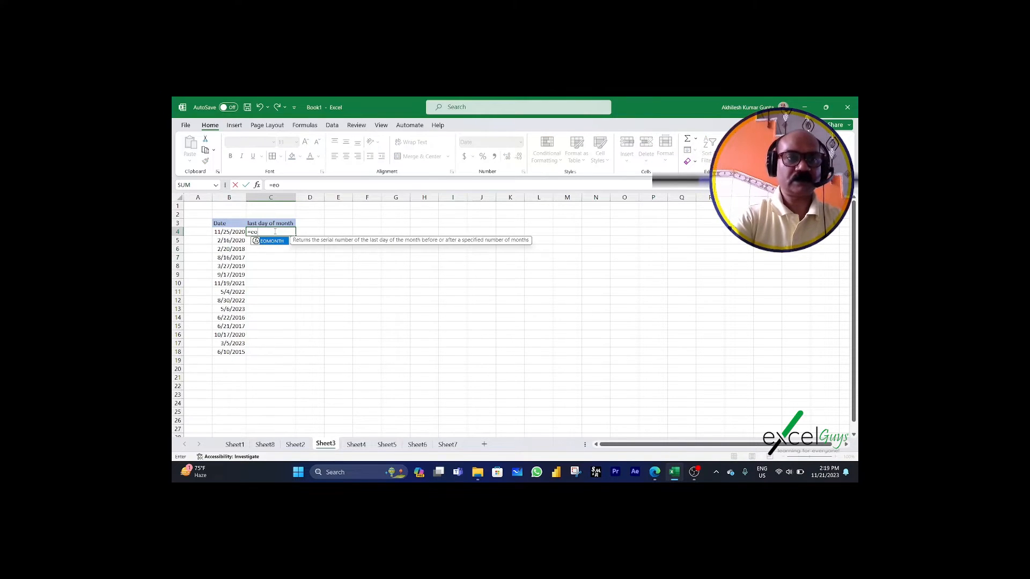
key("Tab")
key("Left")
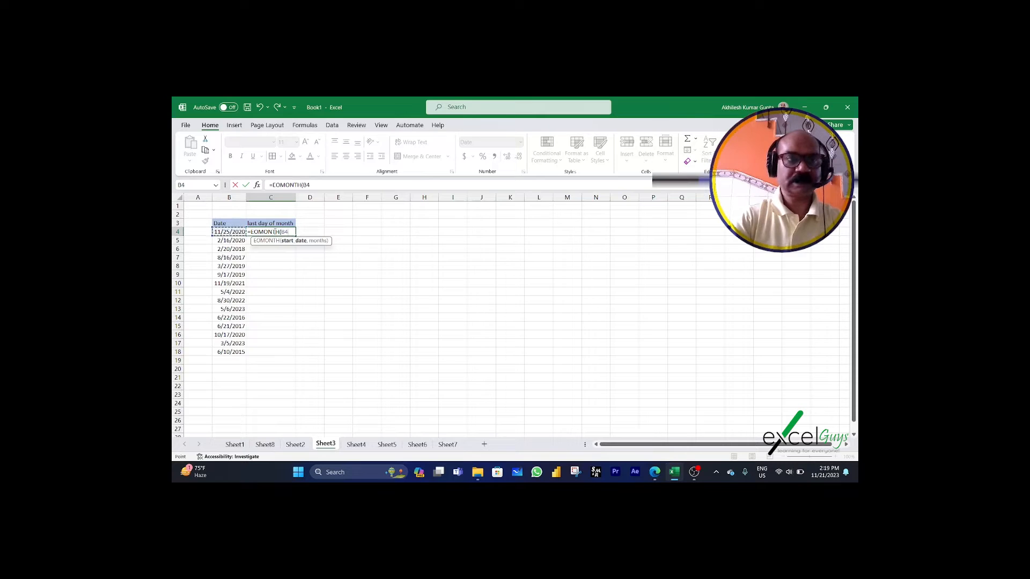
type(",")
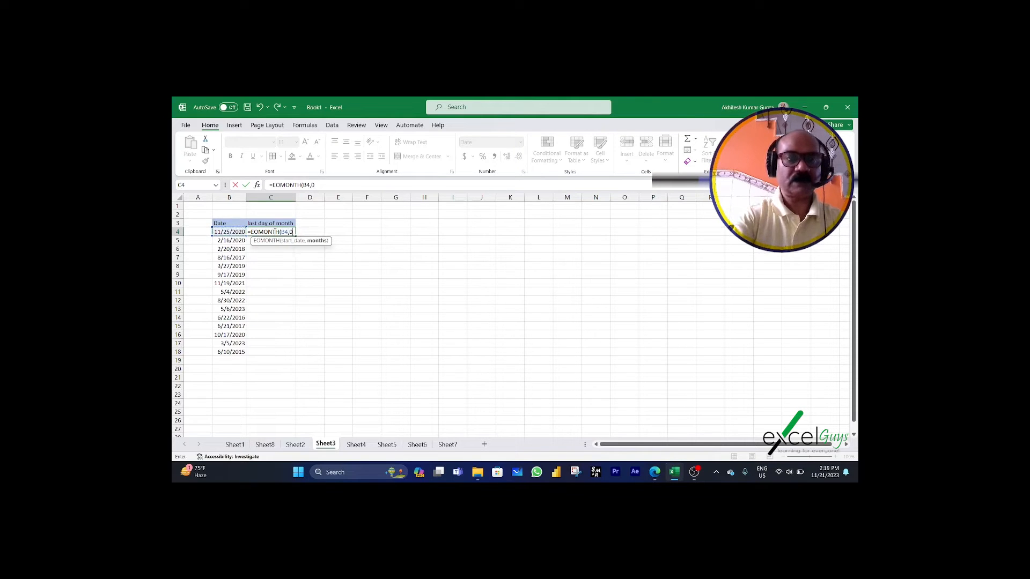
type("0)")
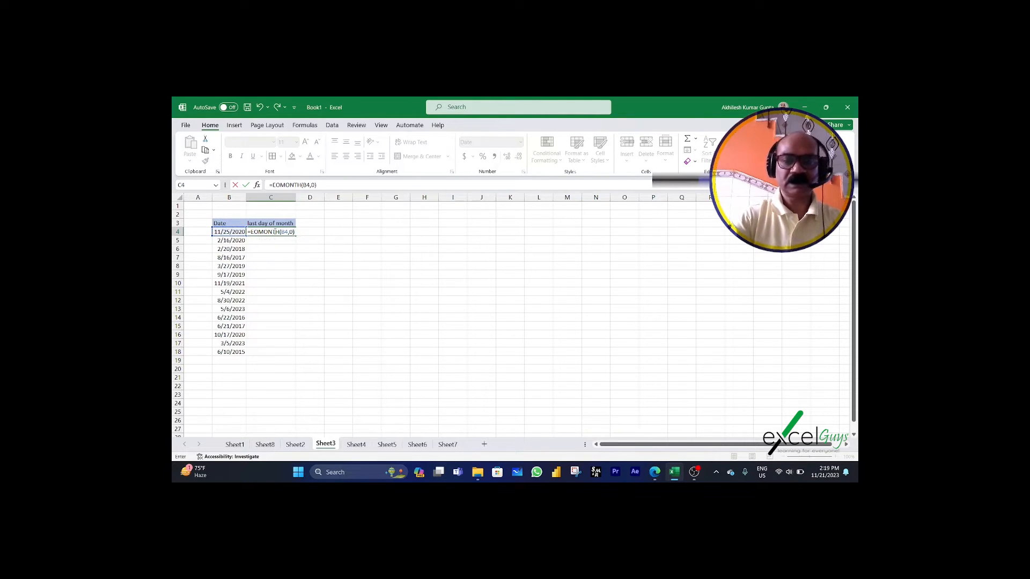
key("Return")
left_click(274, 232)
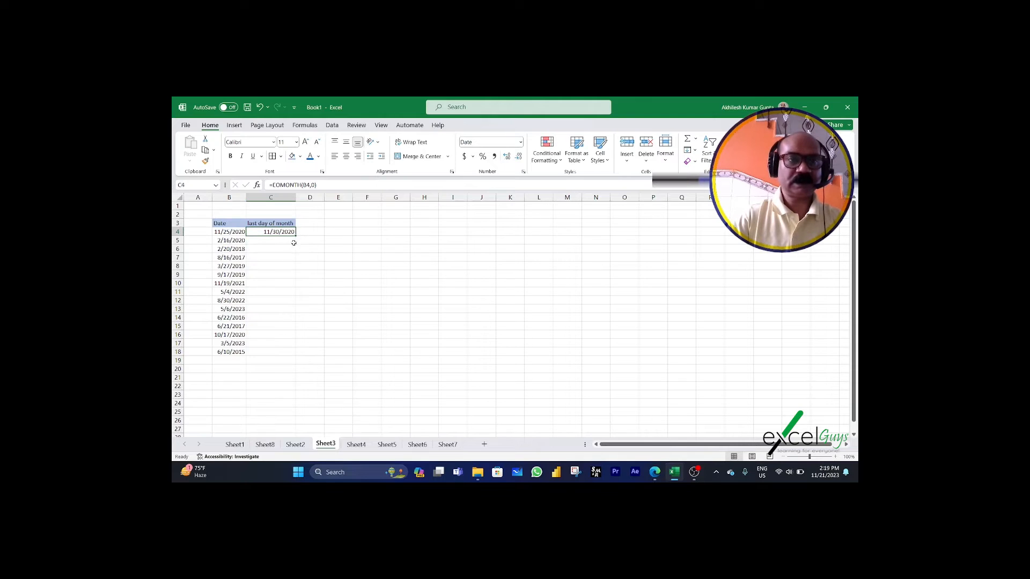
double_click(296, 235)
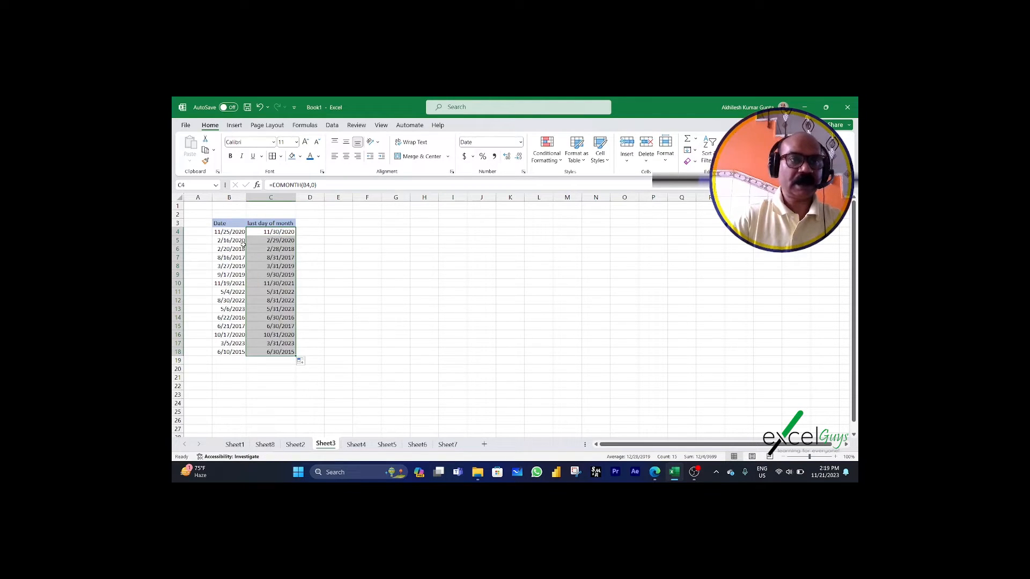
Go through the original dates in column B of Sheet3, from B5 down to B12.
left_click(222, 238)
left_click(221, 242)
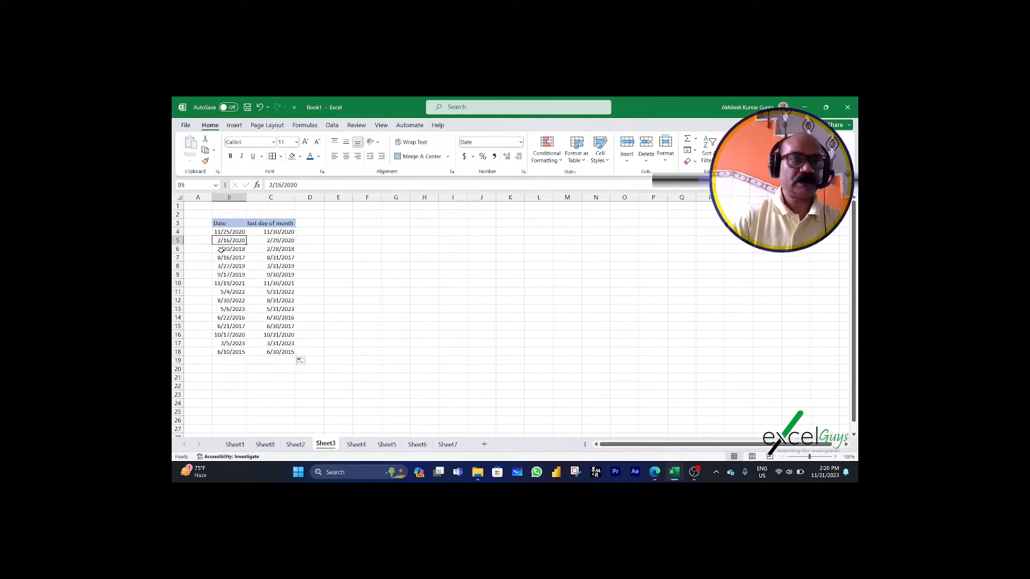
left_click(219, 257)
left_click(217, 266)
left_click(218, 275)
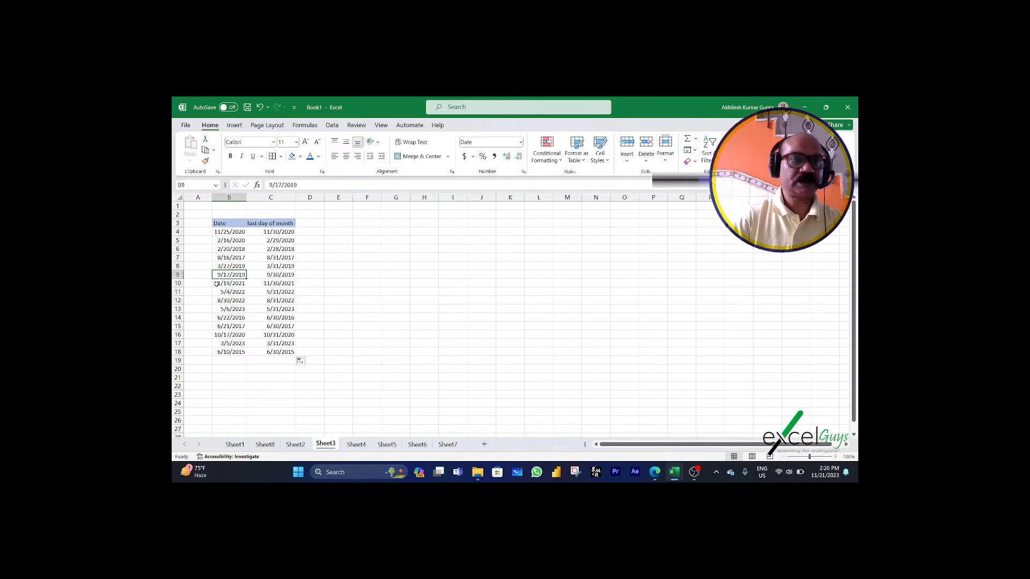
left_click(218, 283)
left_click(219, 292)
left_click(219, 300)
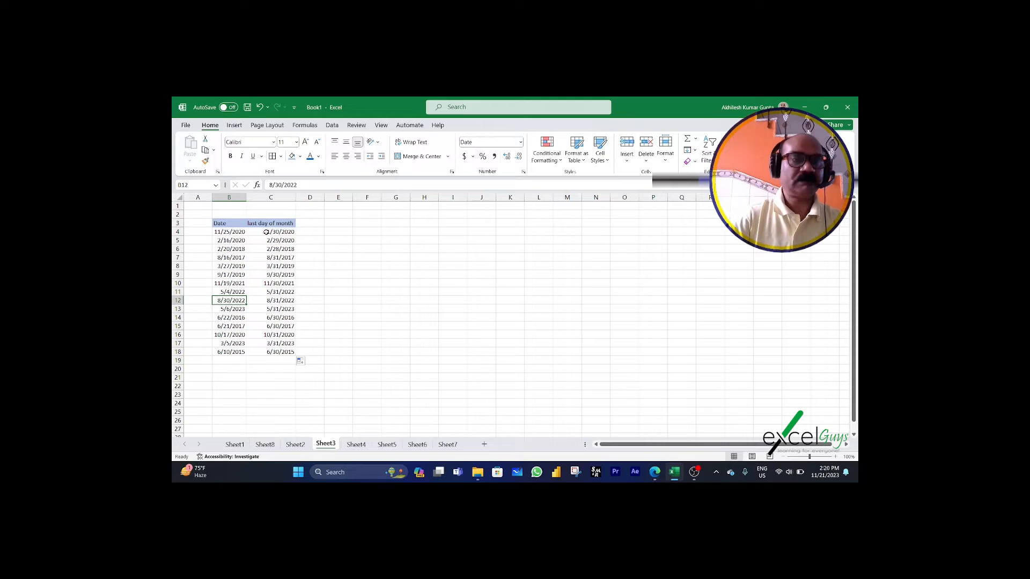
Compare the last day of month results in C4, C5 and C6 with their source dates, including the two February dates.
left_click(266, 231)
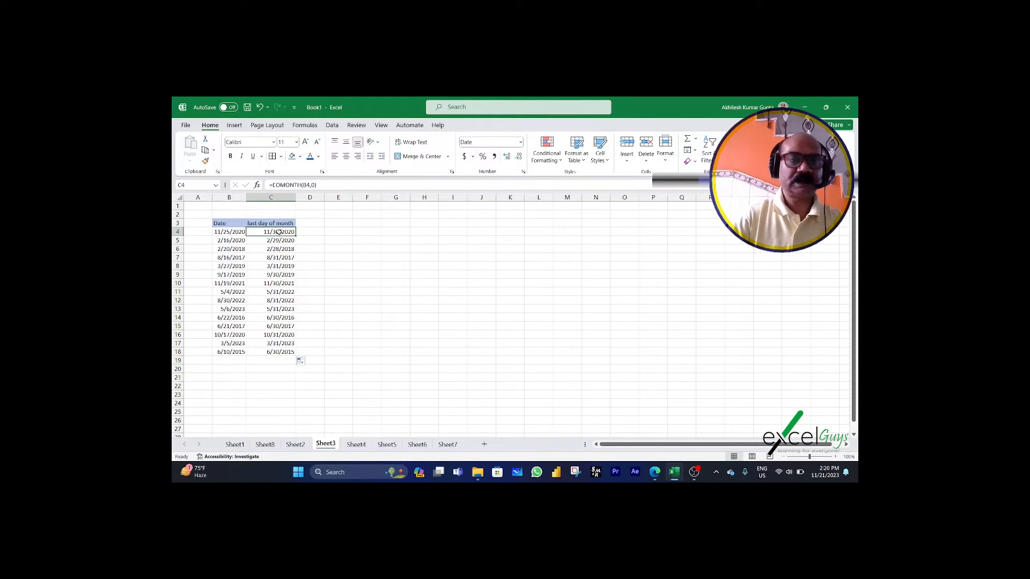
left_click(218, 232)
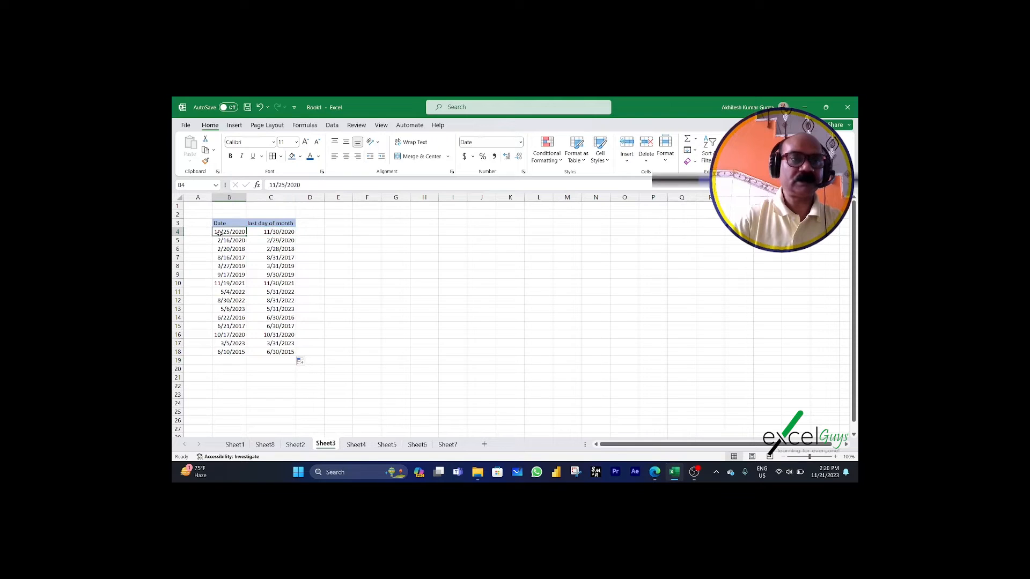
left_click(268, 232)
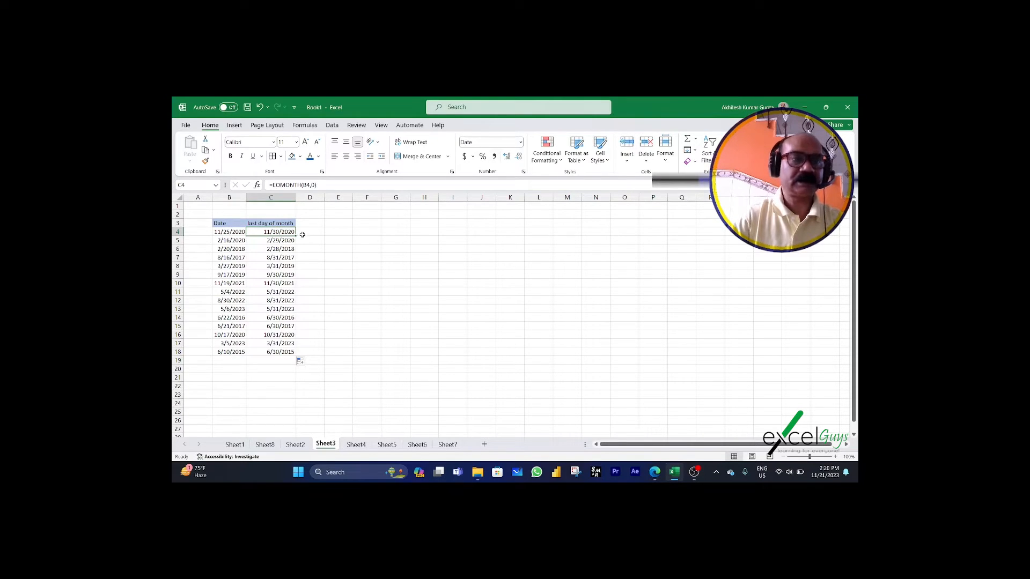
left_click(218, 241)
left_click(274, 240)
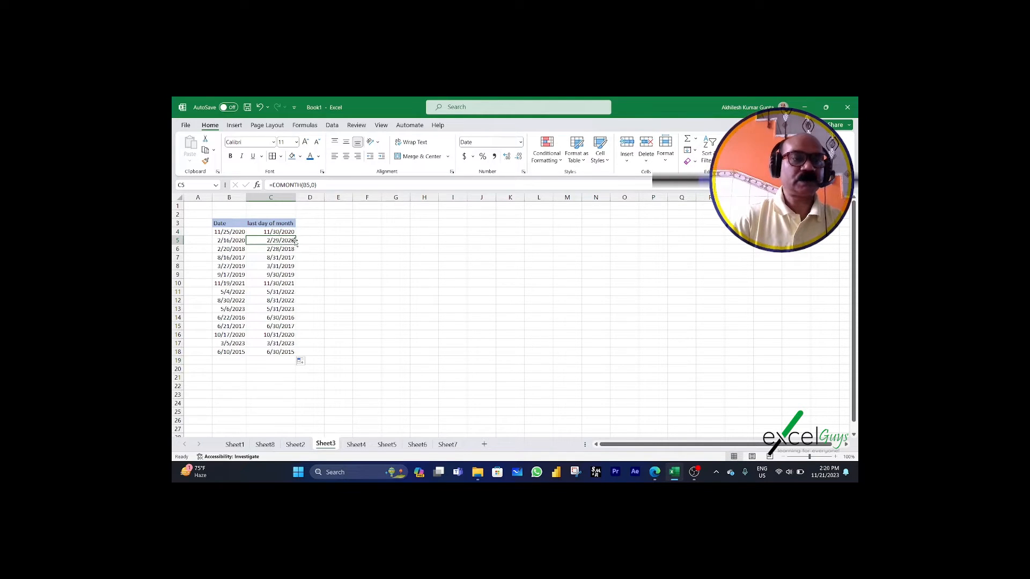
left_click(222, 249)
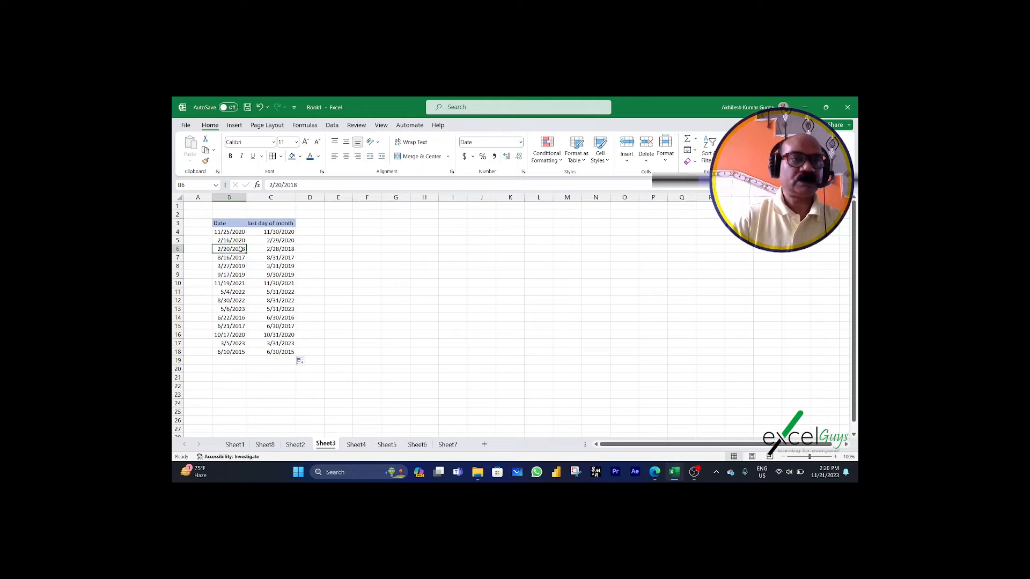
left_click(280, 250)
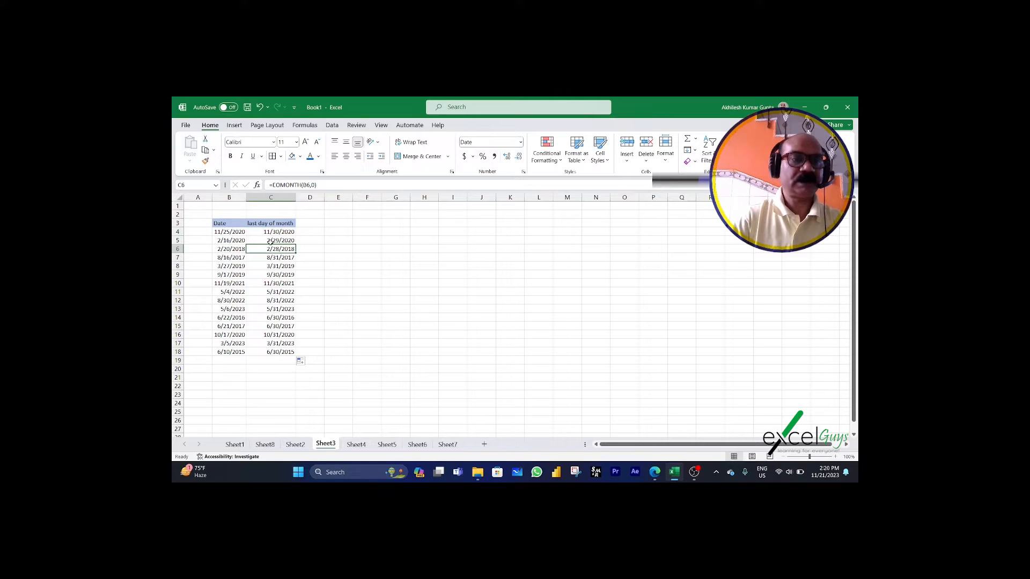
left_click_drag(275, 232, 278, 351)
On Sheet4, enter =EOMONTH(B5,-2) in C5 for the last day post 2 months and fill it down to C19.
left_click(355, 445)
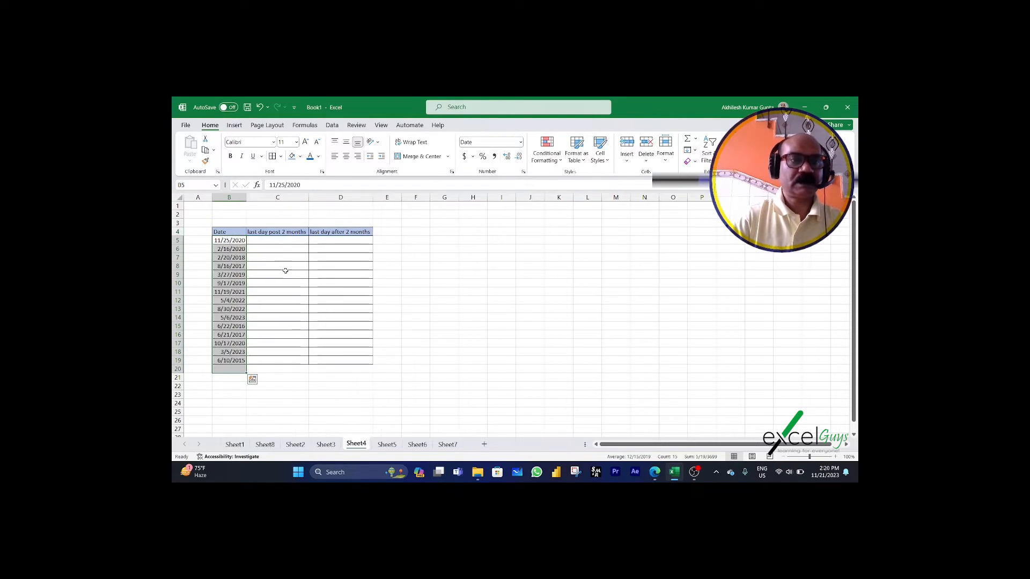
left_click(274, 242)
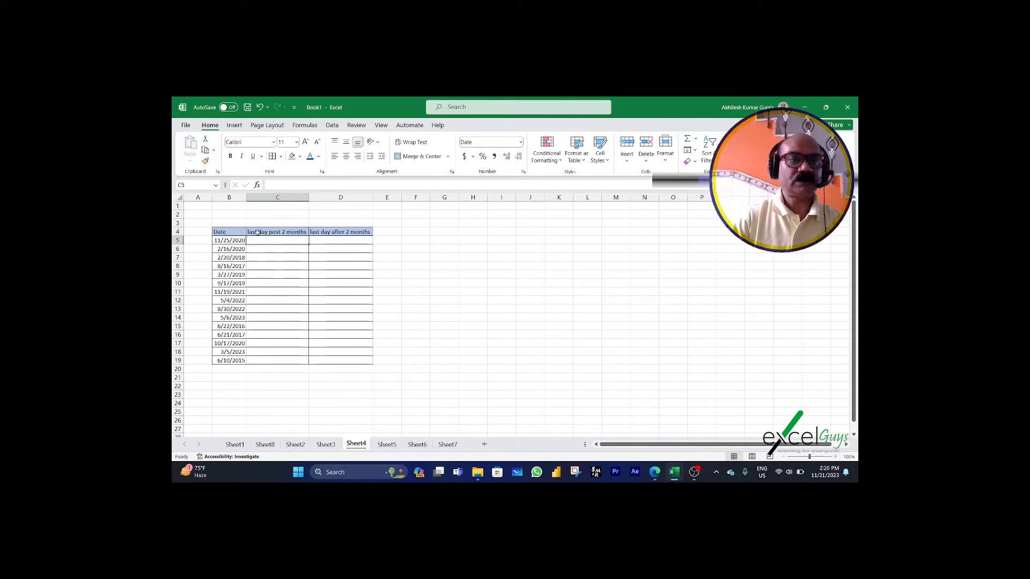
left_click(257, 232)
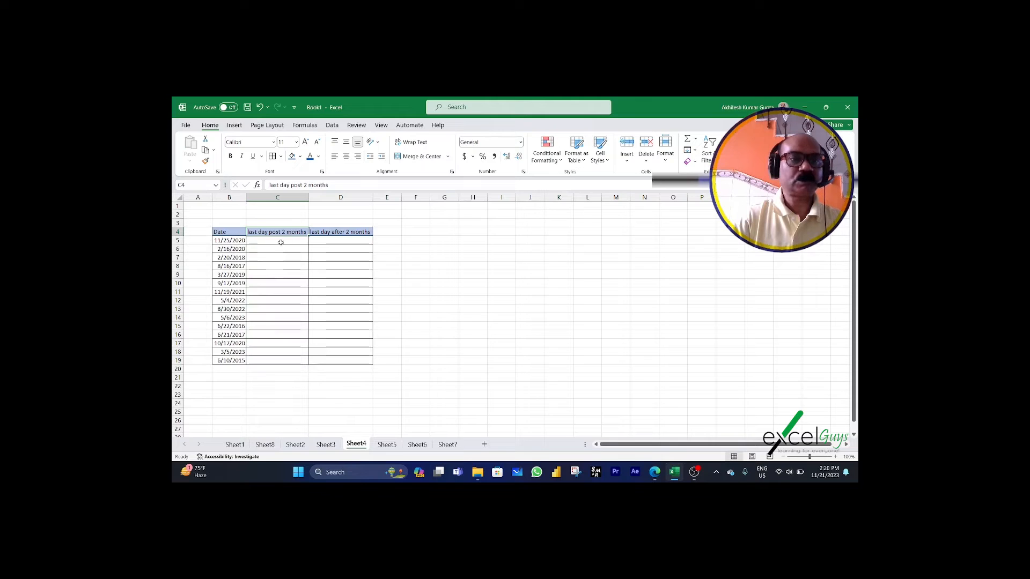
left_click(280, 243)
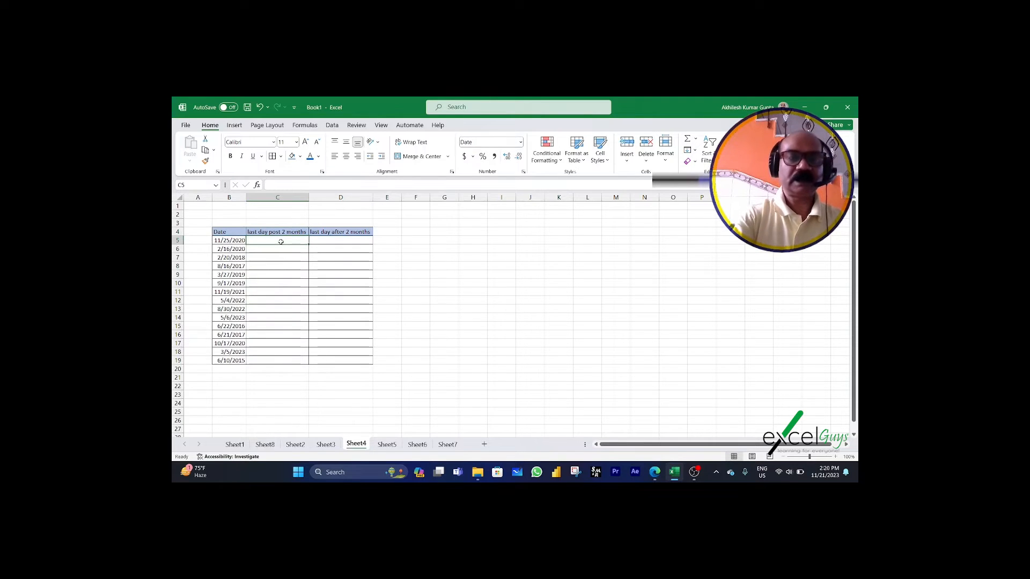
type("=")
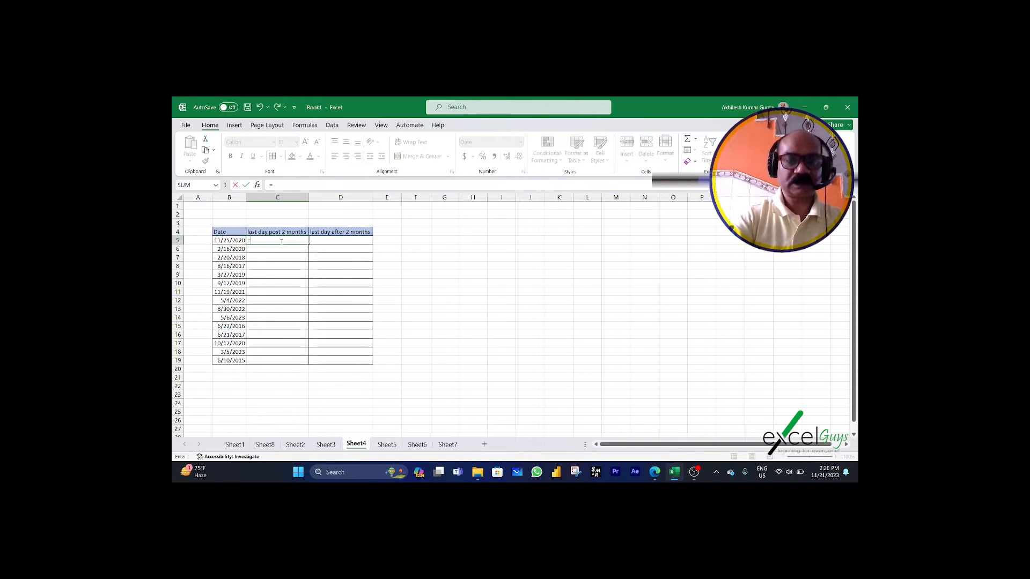
type("eo")
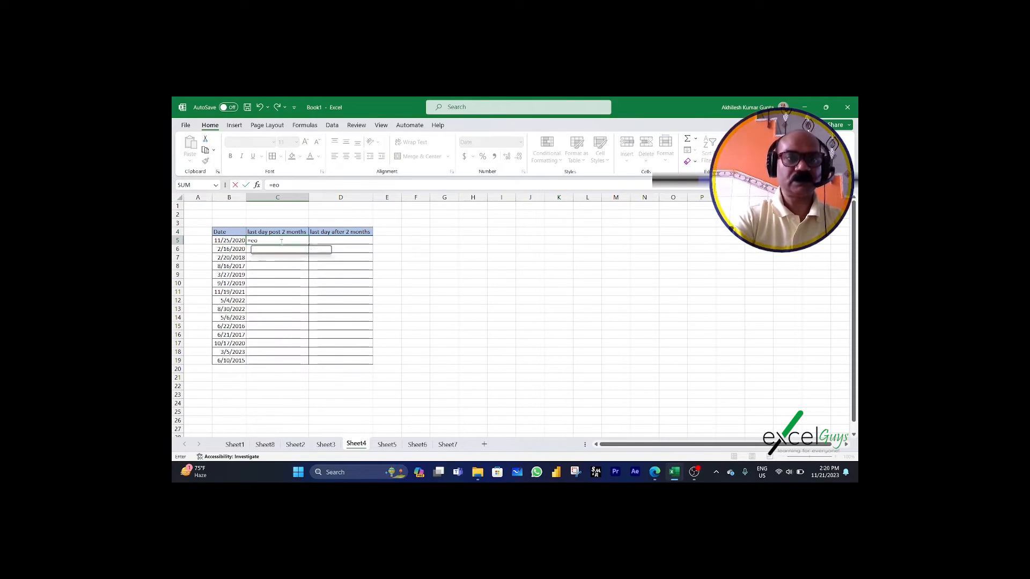
key("Tab")
left_click(224, 240)
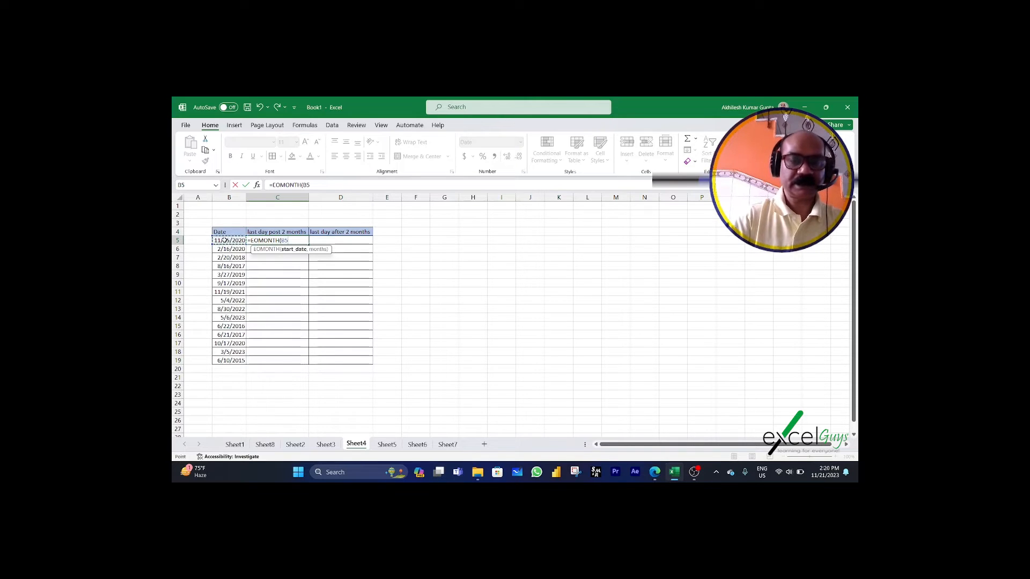
type(",-2")
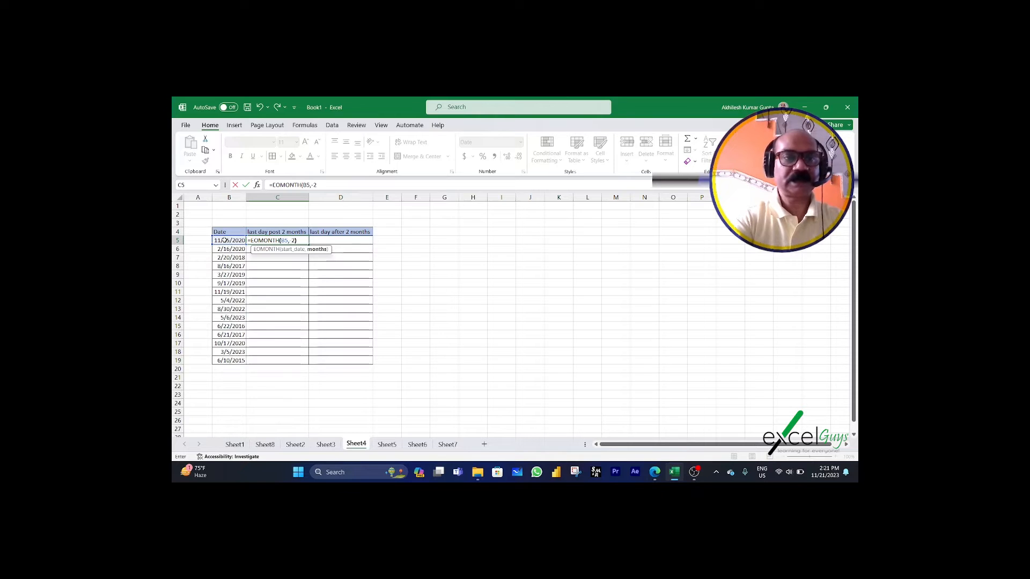
key("Return")
left_click(271, 241)
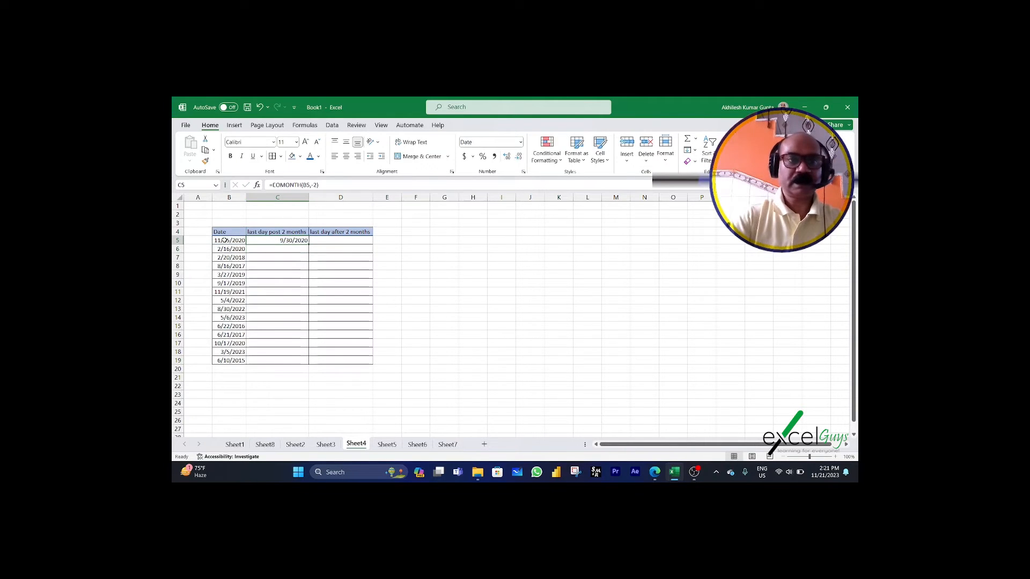
double_click(308, 244)
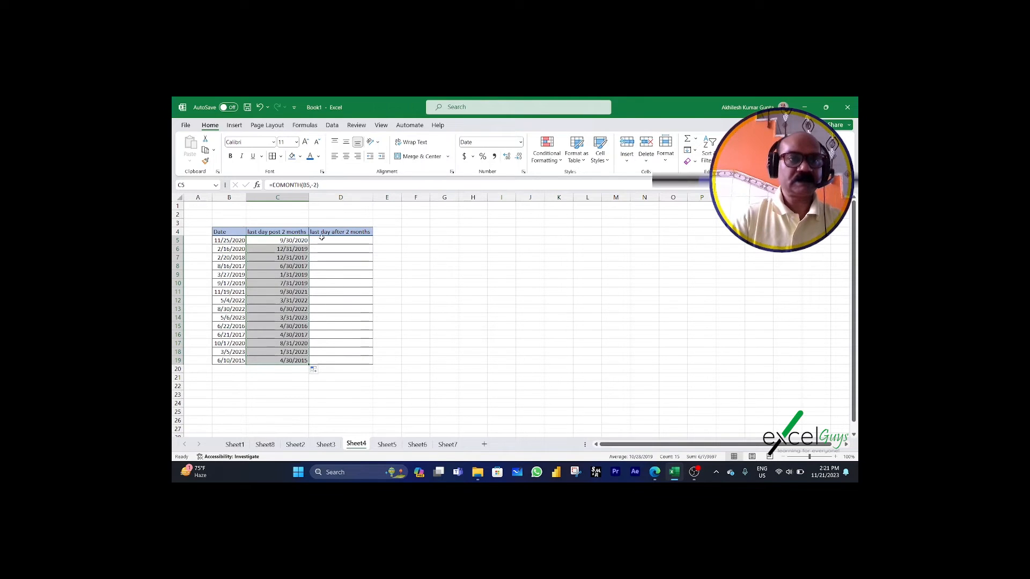
Enter =EOMONTH(B5,2) in D5 for the last day after 2 months and fill it down to D19.
left_click(321, 240)
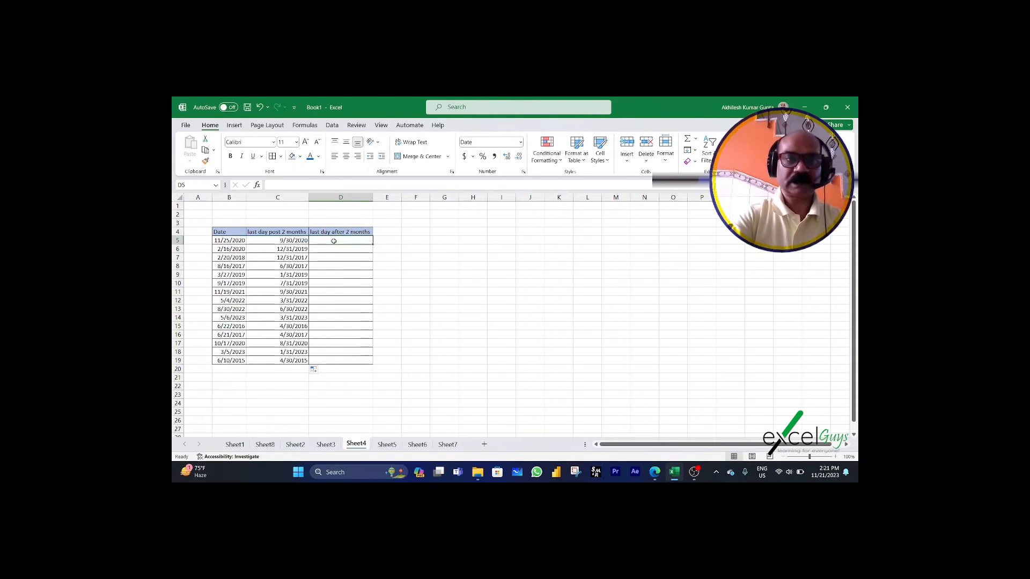
type("=eom")
key("Tab")
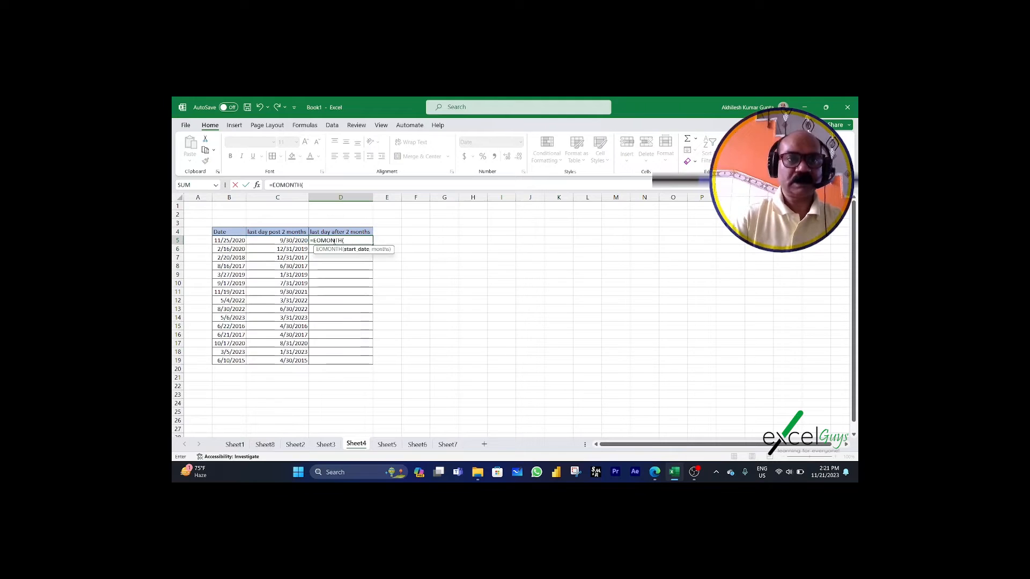
left_click(232, 242)
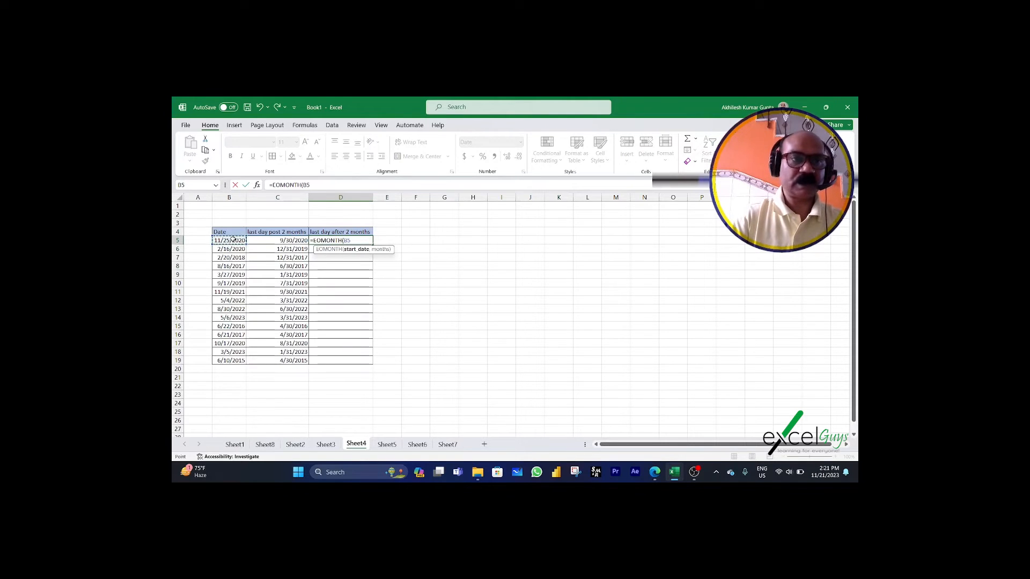
type(",")
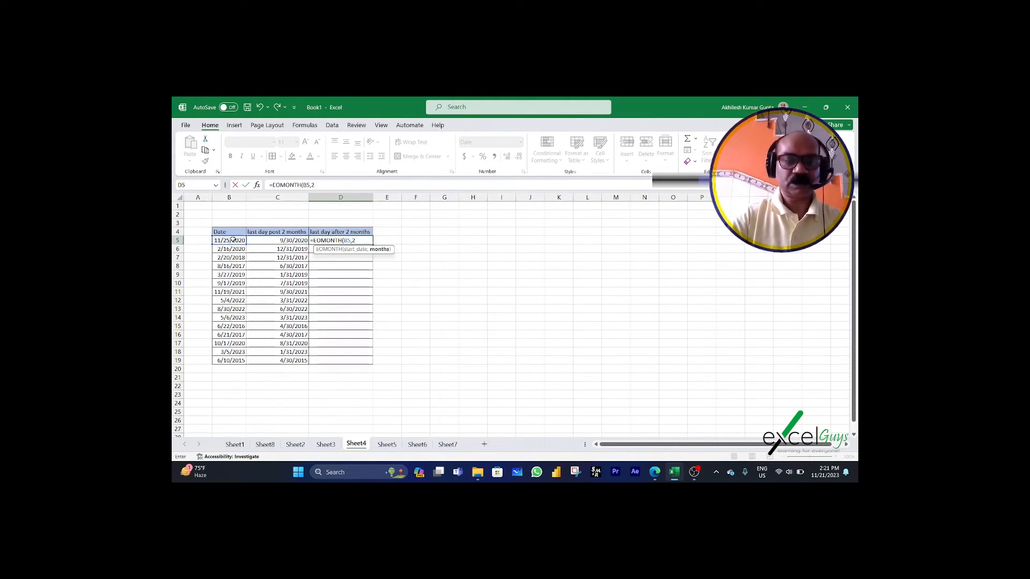
type("2)")
key("Return")
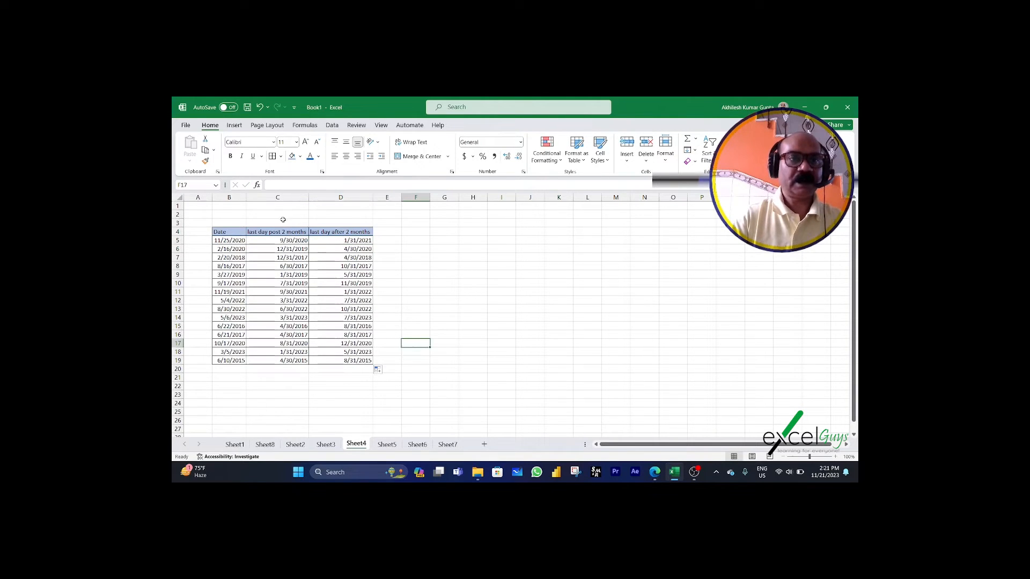
Review the last day post 2 months results in C5:C19 and the last day after 2 months results in D5:D19.
left_click(282, 233)
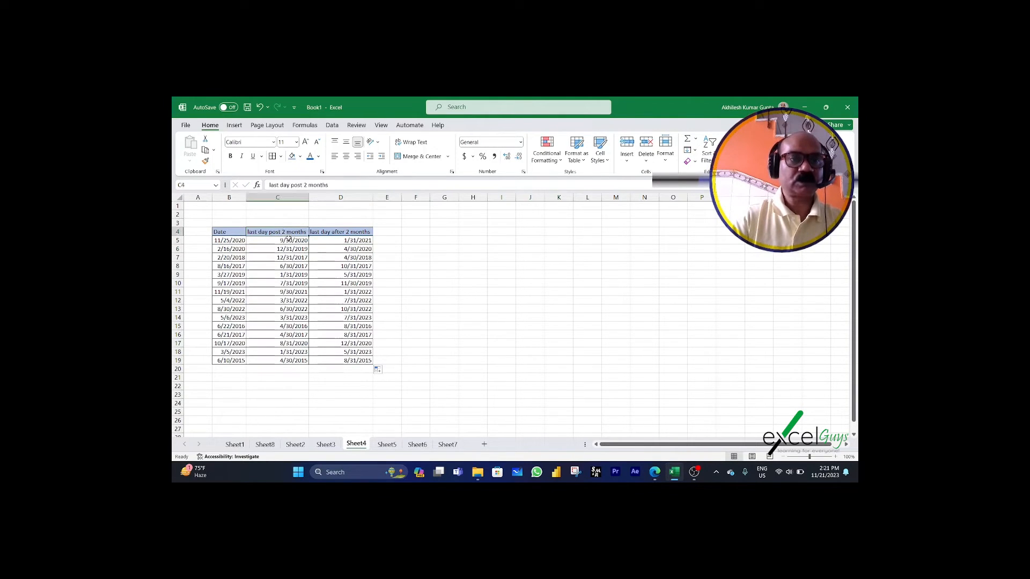
left_click_drag(289, 241, 290, 359)
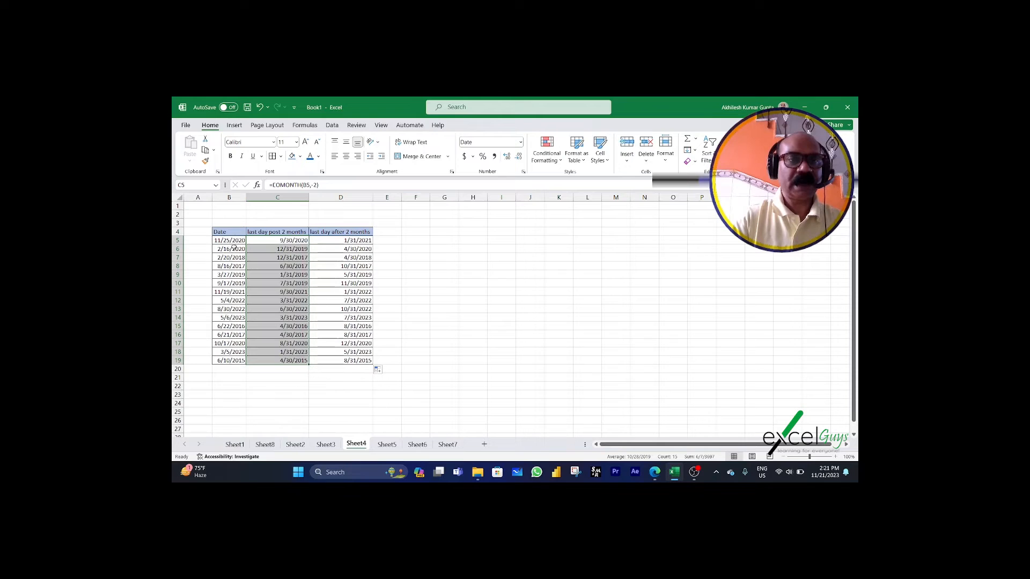
left_click_drag(347, 241, 349, 360)
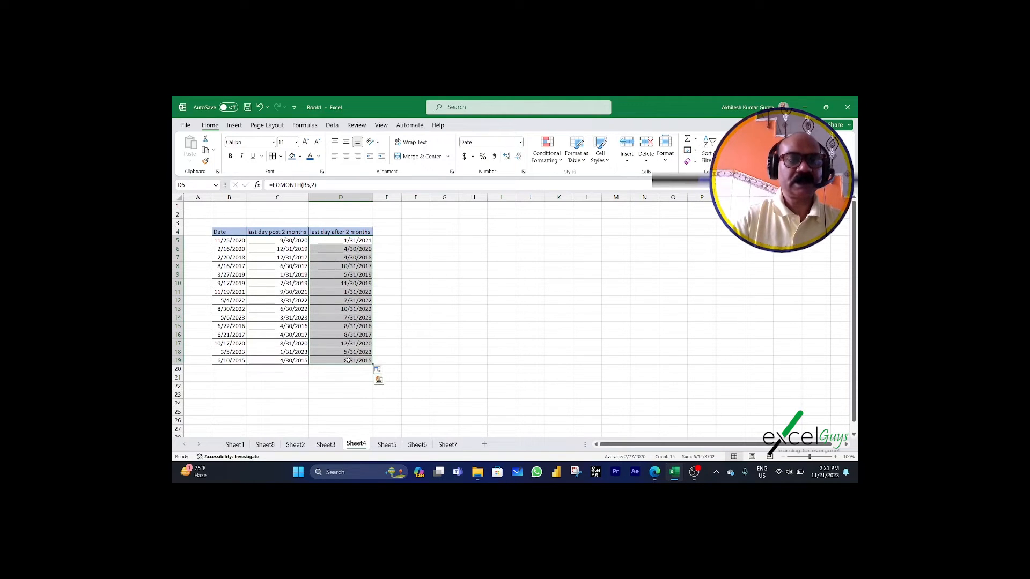
Open Sheet5 and examine the # days YTD range C4:C15 beside the 2021 dates, especially its first and last cells.
left_click(384, 445)
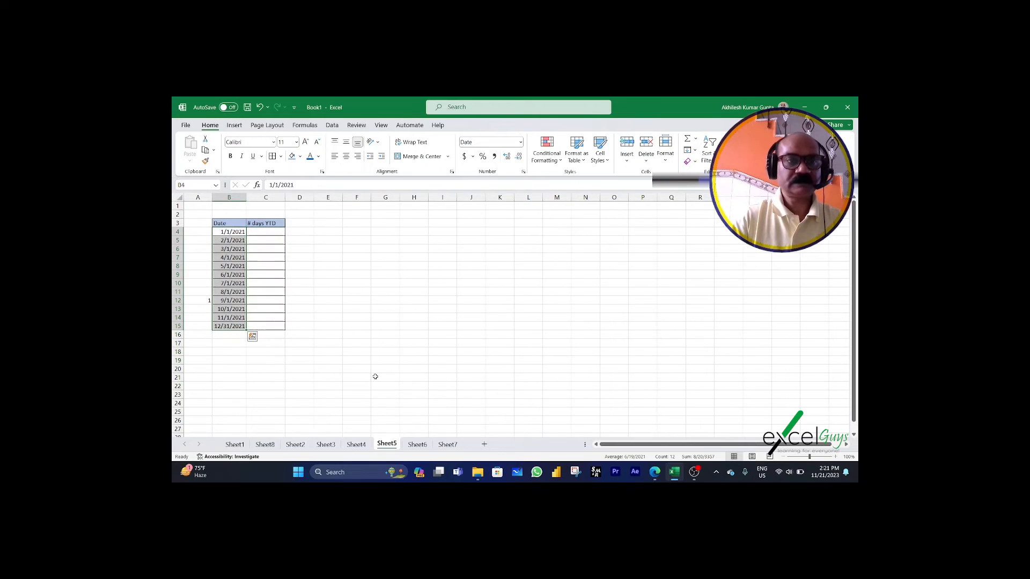
left_click(264, 233)
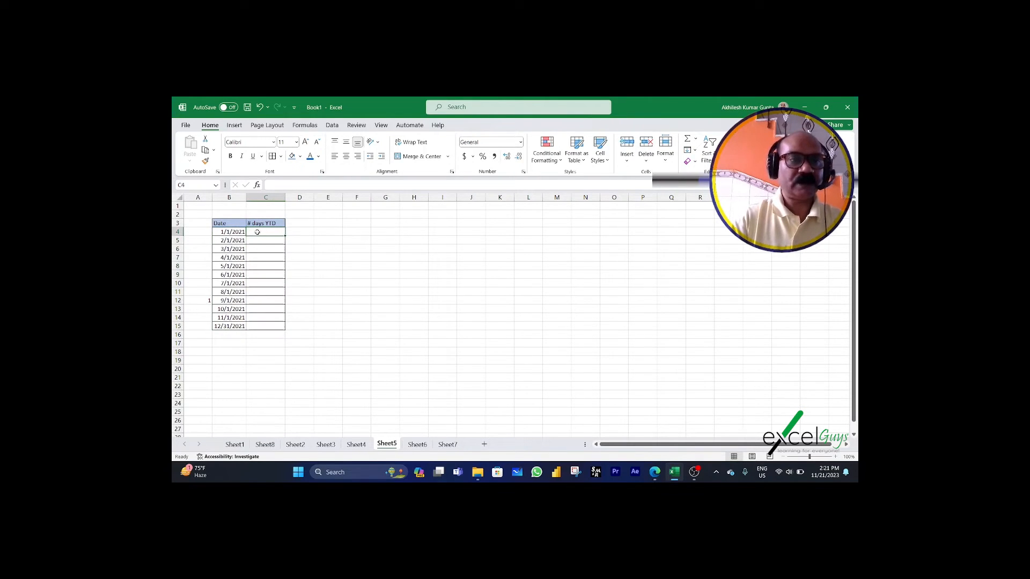
left_click_drag(257, 231, 266, 327)
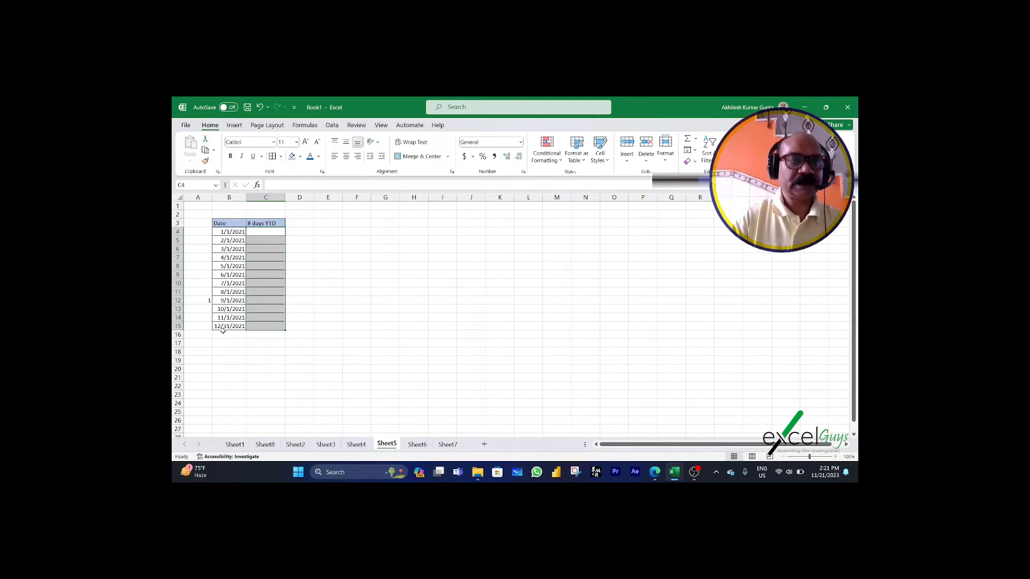
left_click(265, 327)
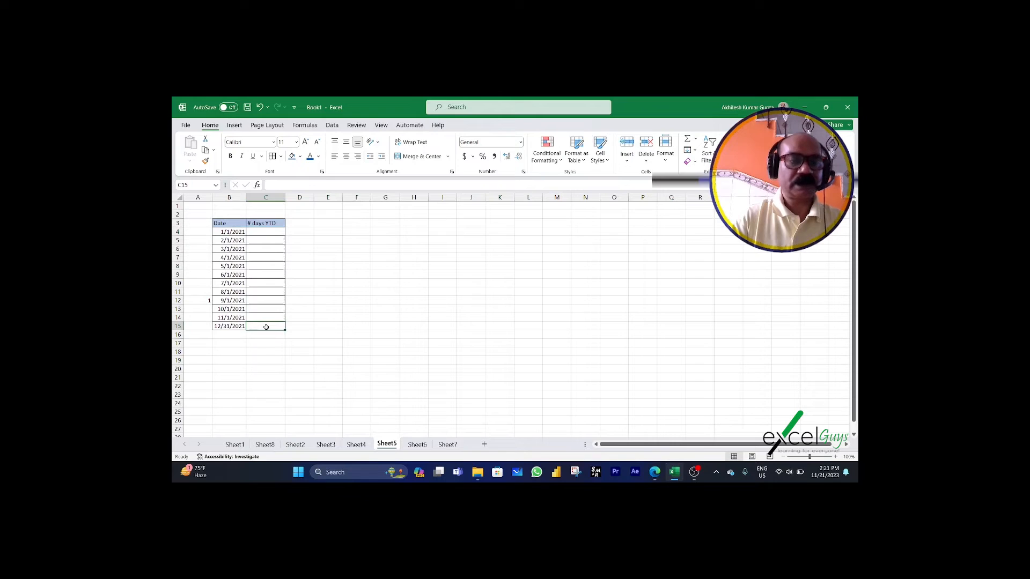
left_click(257, 232)
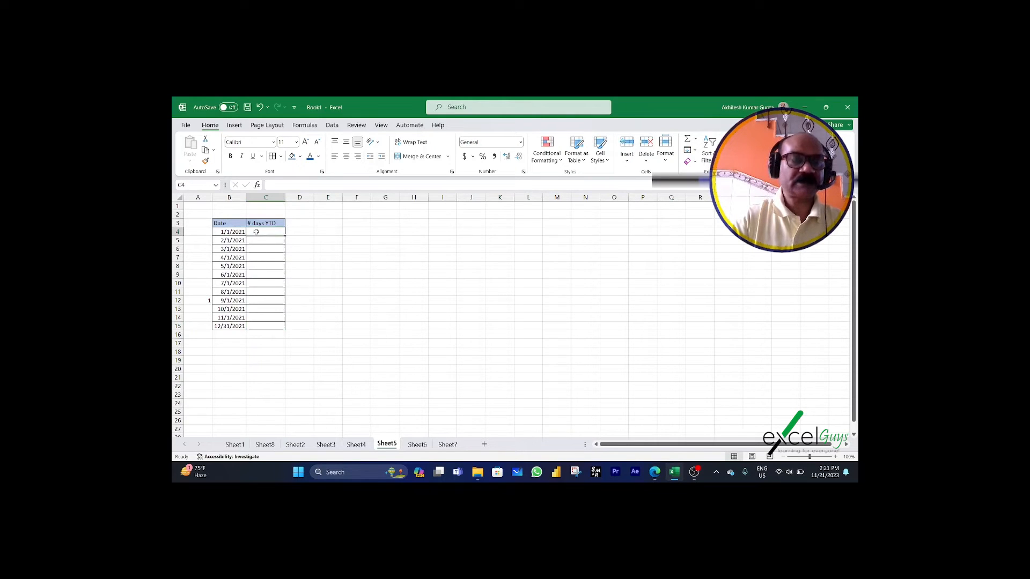
left_click(267, 325)
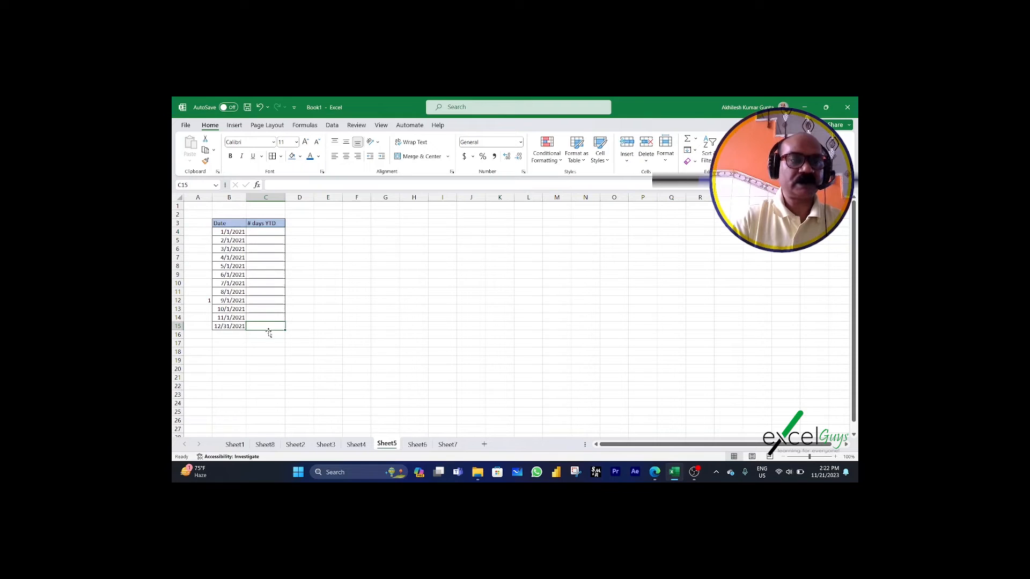
left_click(274, 233)
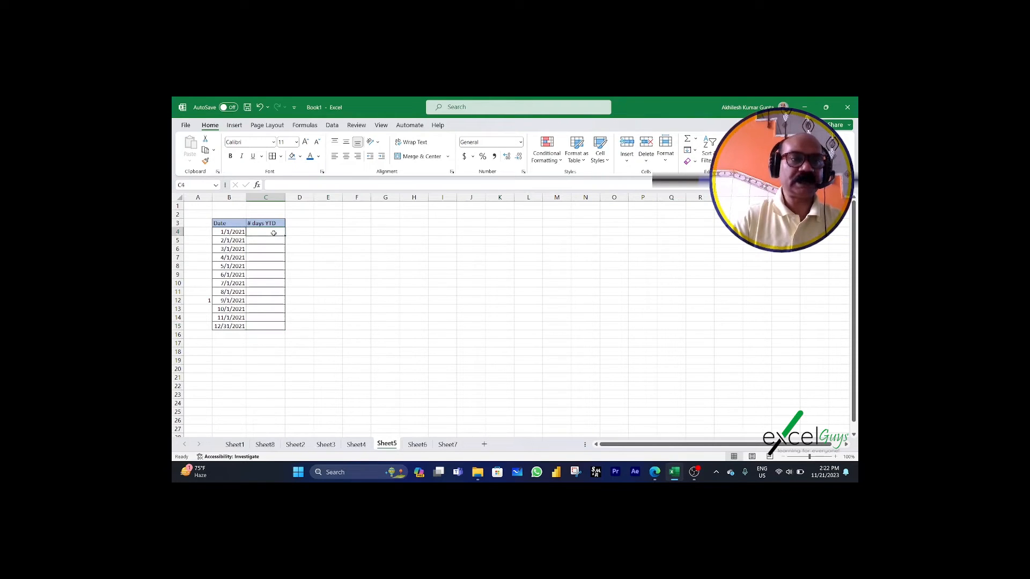
left_click(272, 328)
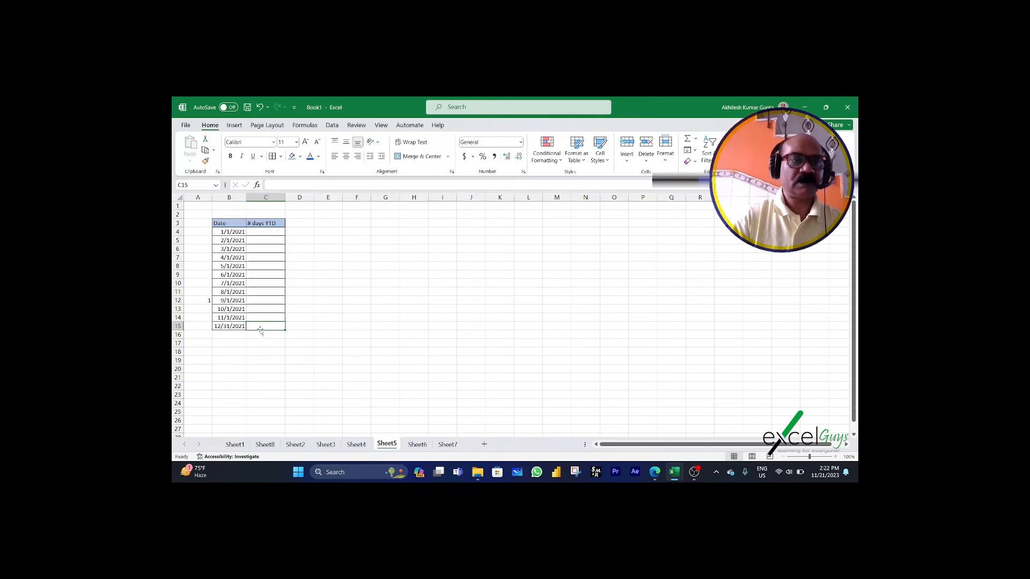
Enter =B4-DATE(YEAR(B4),1,1) in C4 for the # days YTD and fill it down to C15.
left_click(265, 232)
type("=")
left_click(235, 232)
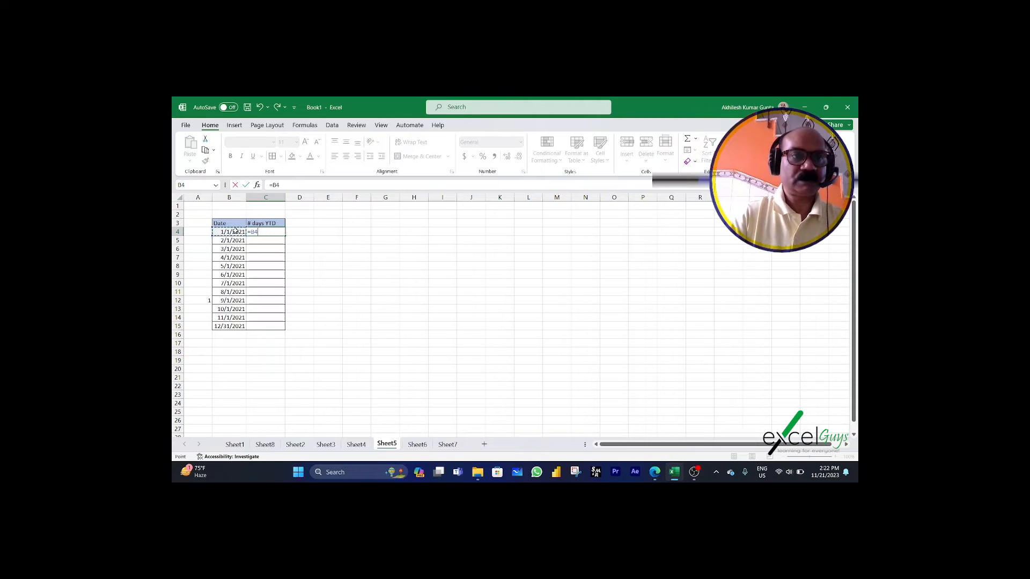
type("-DATE(")
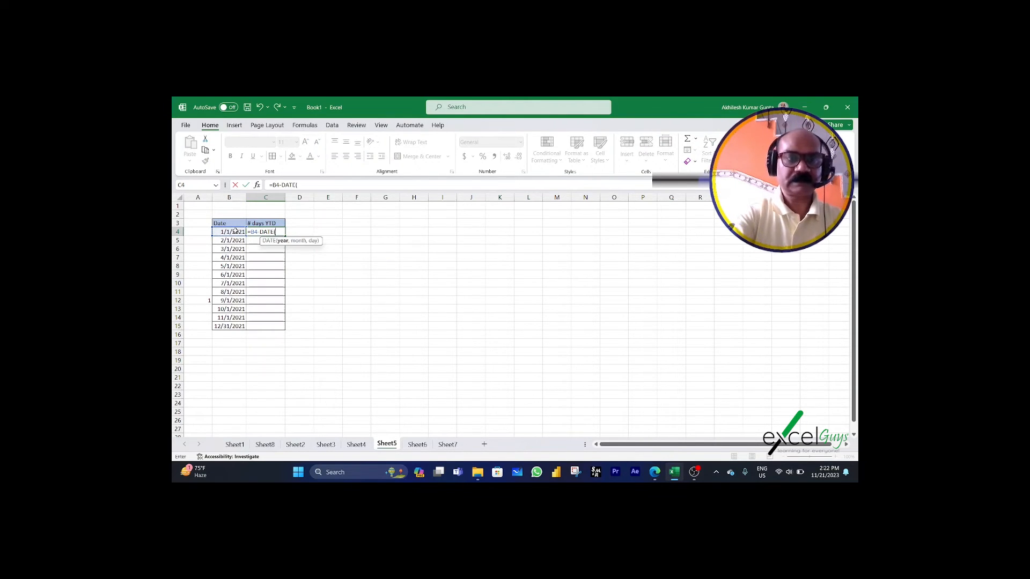
type("year")
key("Tab")
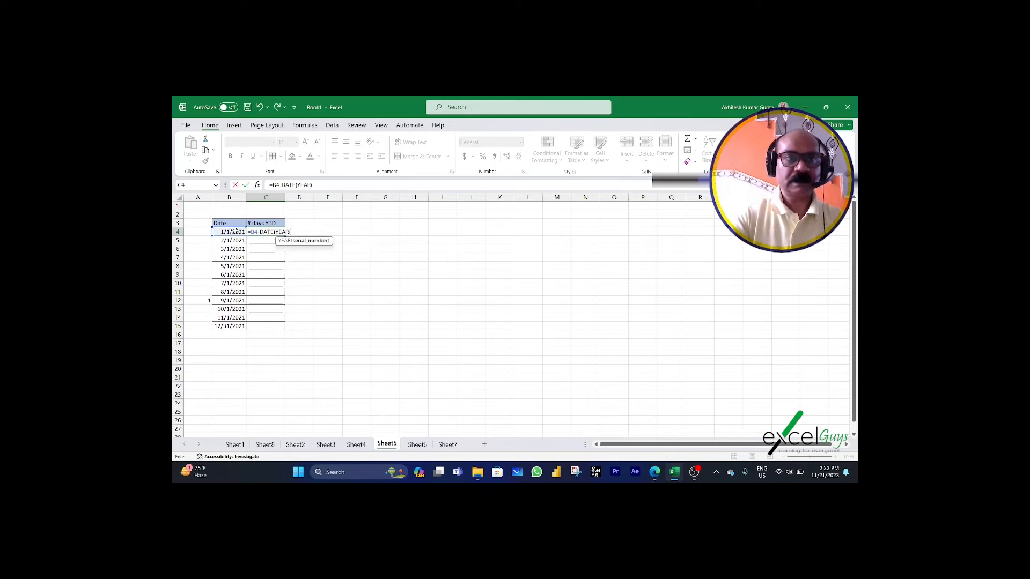
left_click(235, 232)
type("),1,1)")
key("Return")
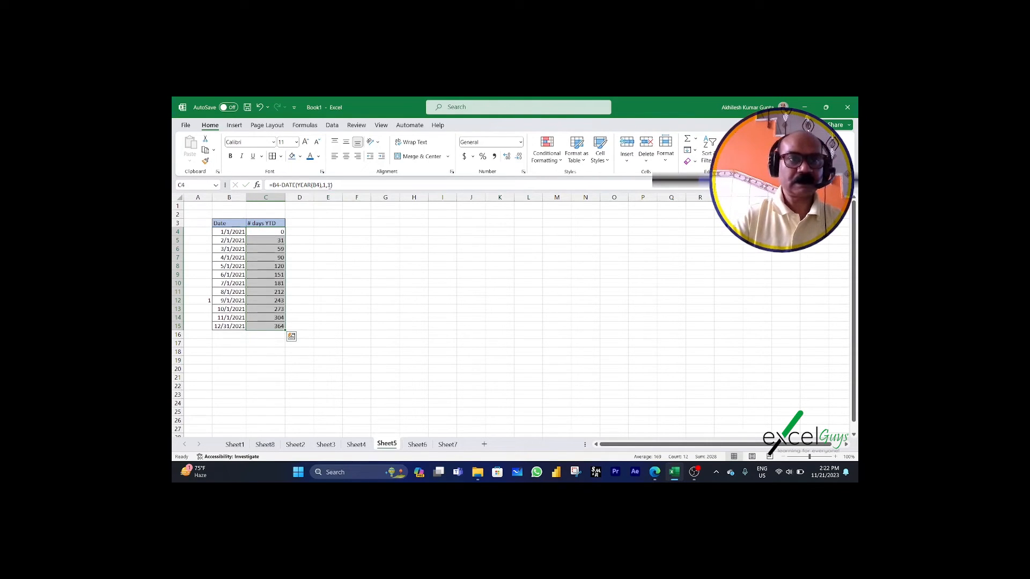
Change the DATE day argument in the # days YTD formula to 0 and refill C4:C15 with it.
left_click(330, 184)
key("BackSpace")
type("0")
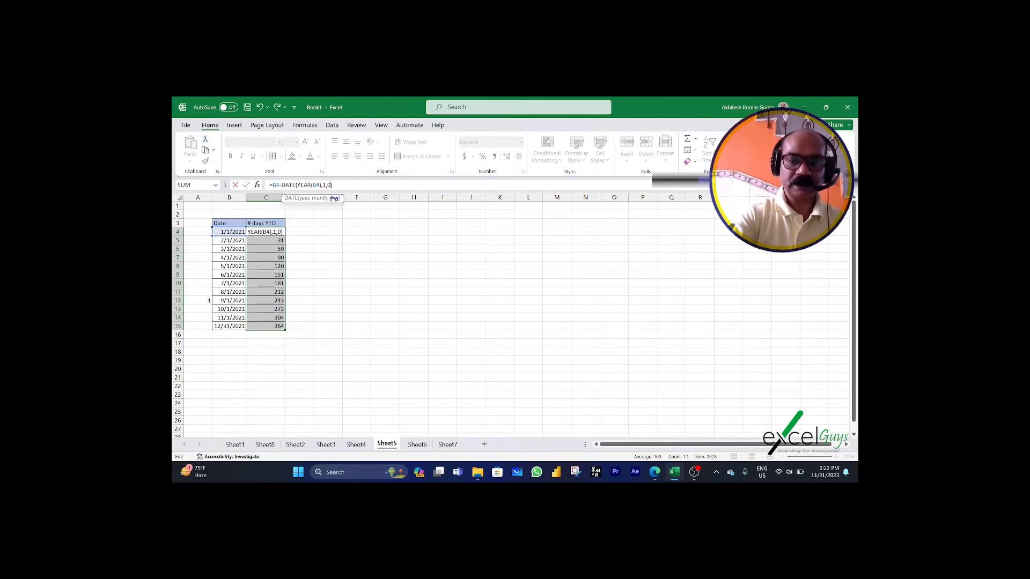
key("Return")
key("ctrl+d")
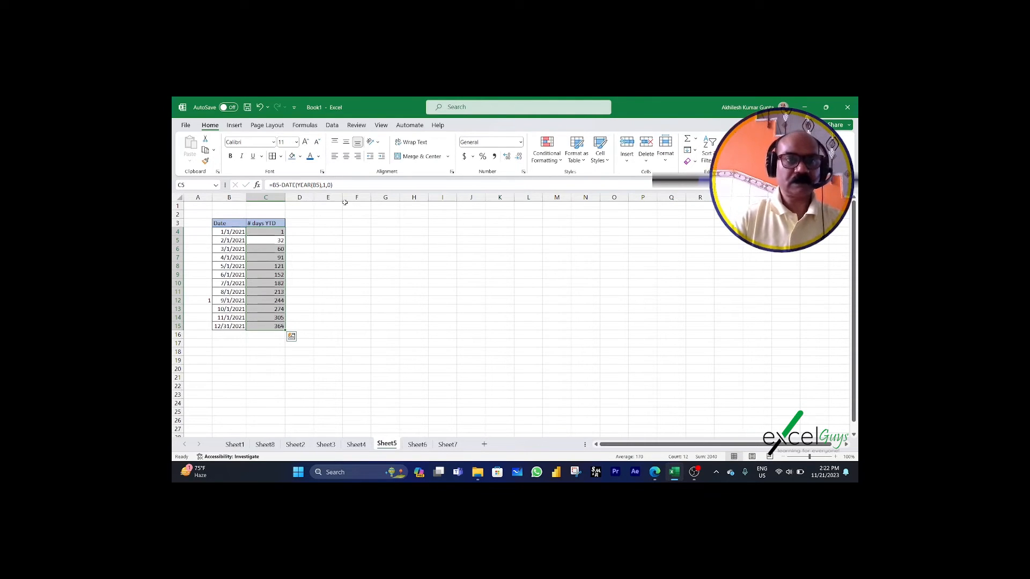
left_click(336, 265)
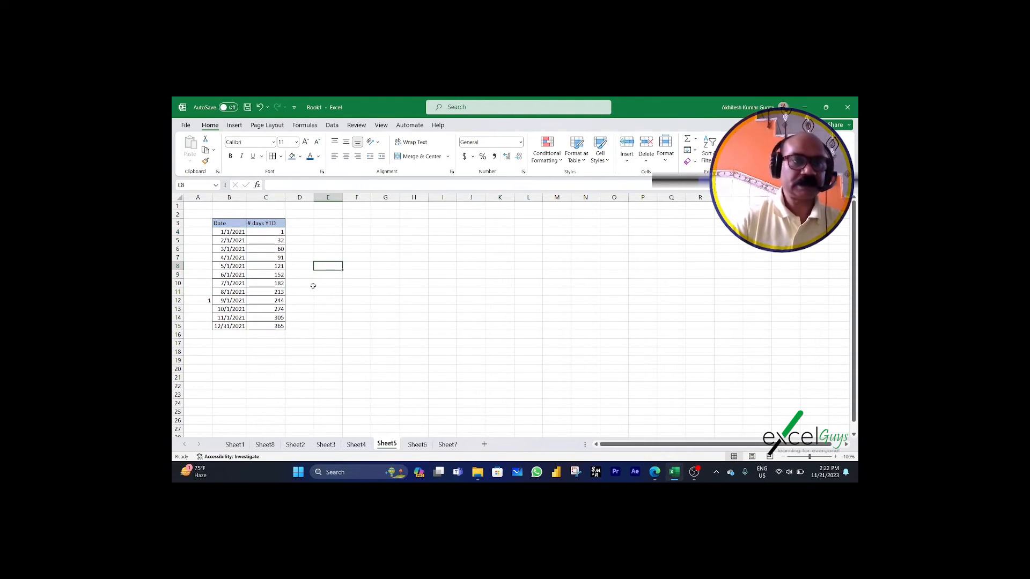
Review the # days YTD results in C4:C15 against their dates, especially the first two rows and the 12/31/2021 row.
left_click(233, 233)
left_click(269, 231)
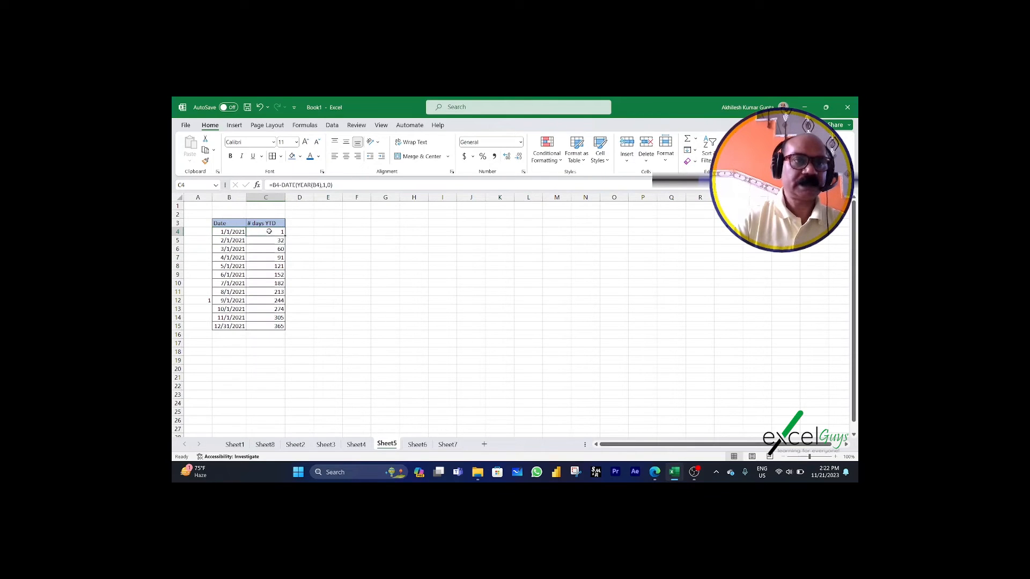
left_click(231, 242)
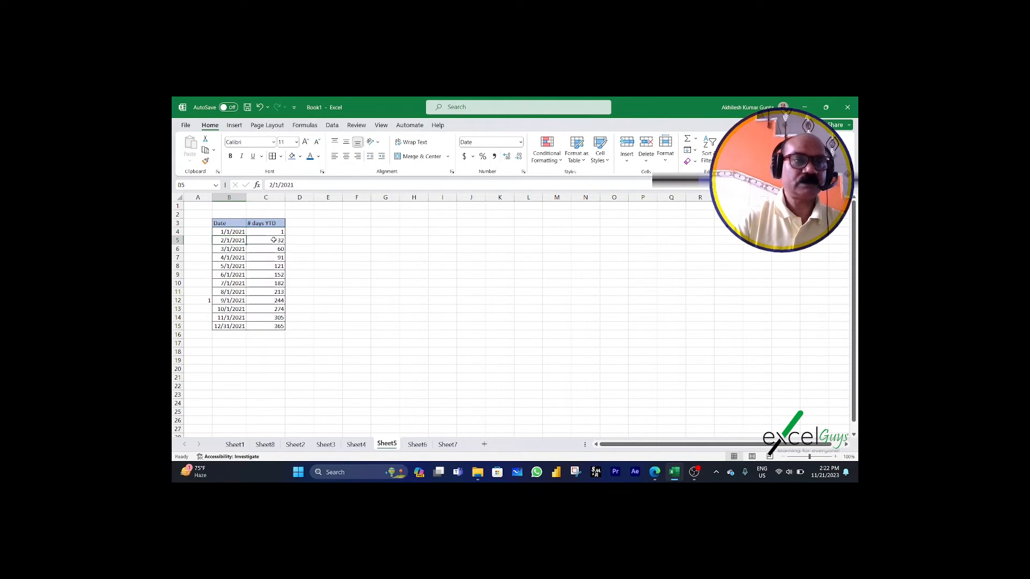
left_click(273, 241)
left_click_drag(278, 230, 278, 238)
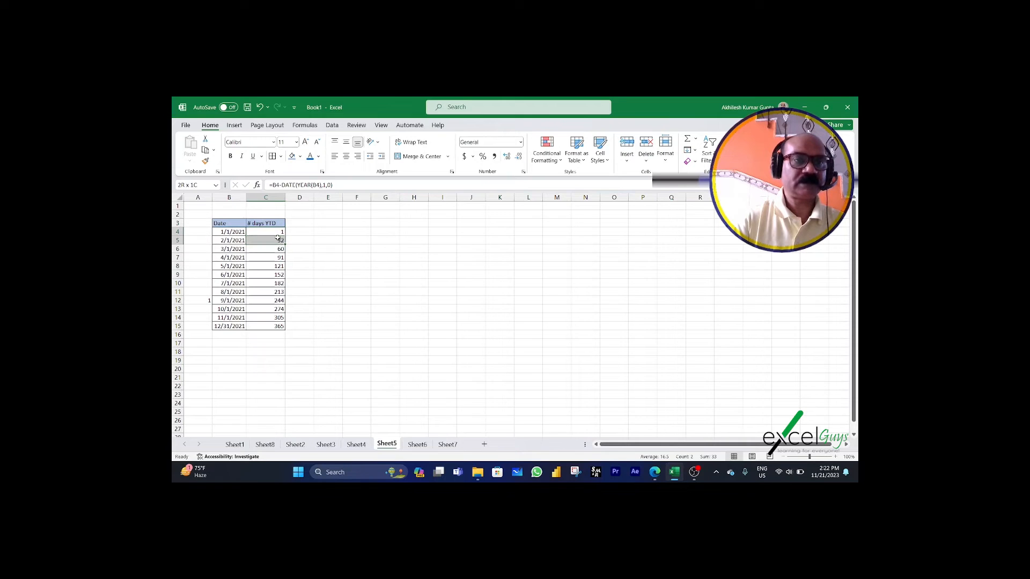
left_click(278, 240)
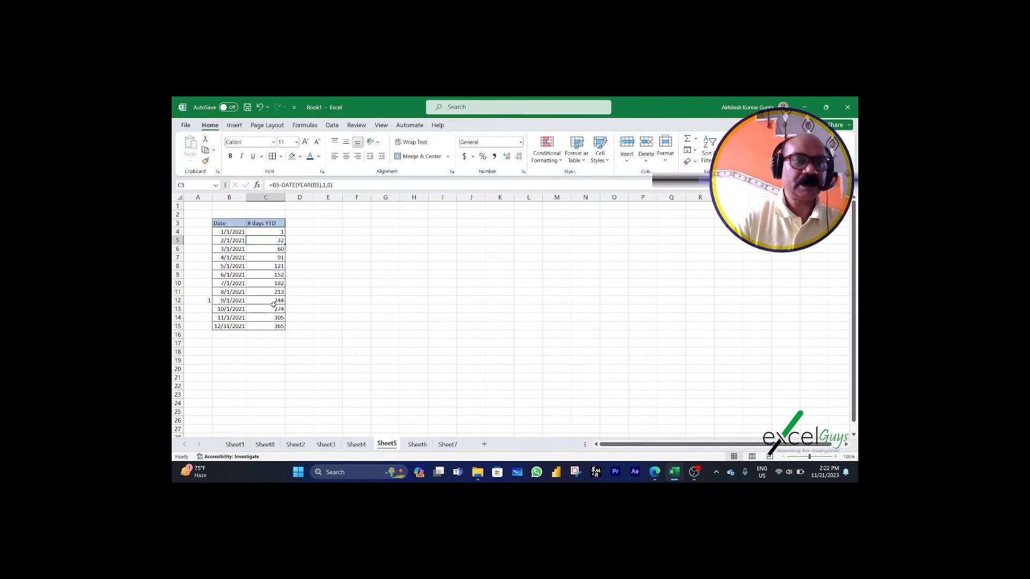
left_click(227, 328)
left_click(269, 328)
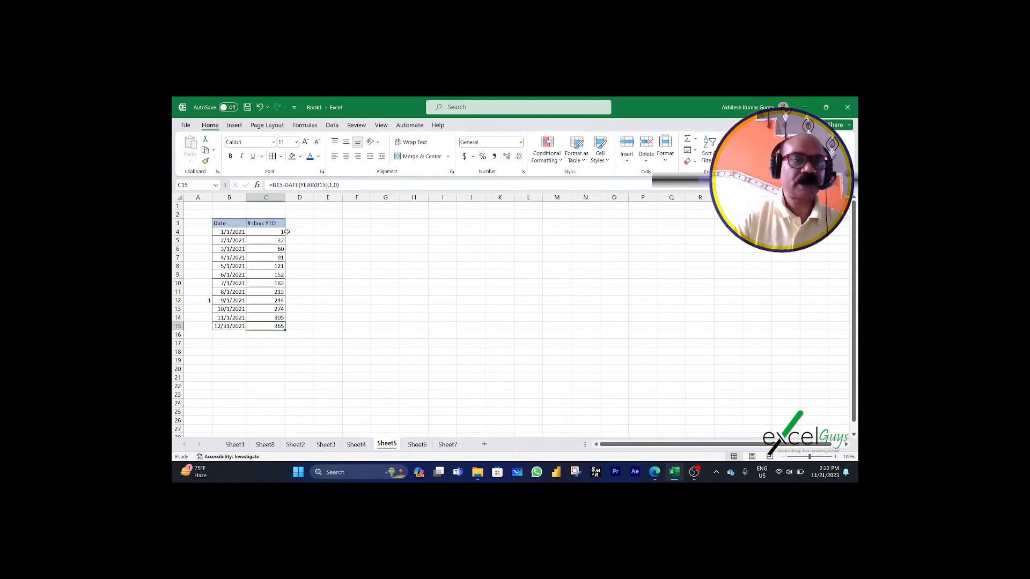
left_click_drag(280, 231, 278, 324)
left_click(281, 326)
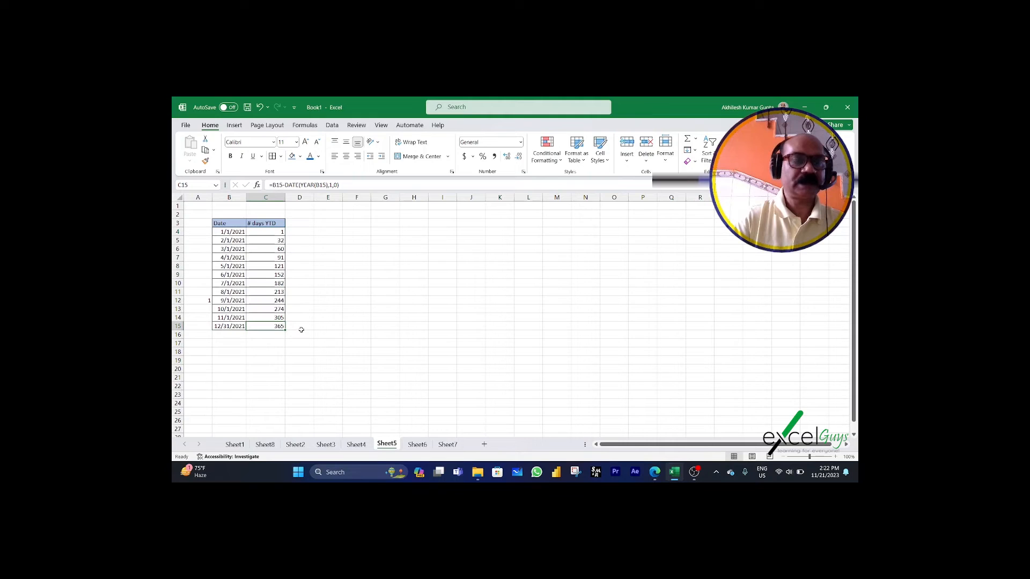
Open Sheet6 and examine the dates in C5:C19 that need a leap-year check.
left_click(424, 447)
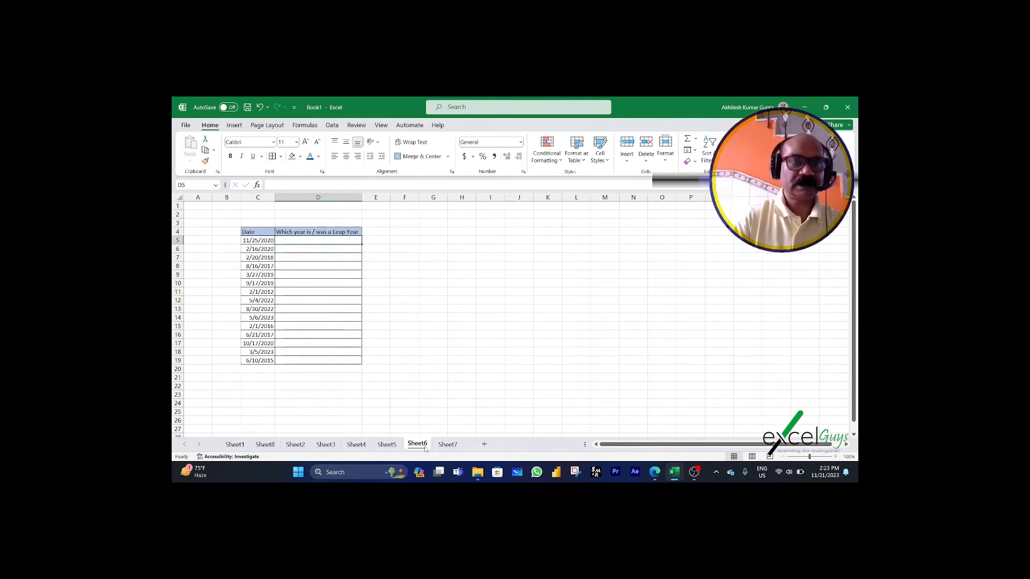
left_click(270, 241)
left_click_drag(270, 241, 271, 362)
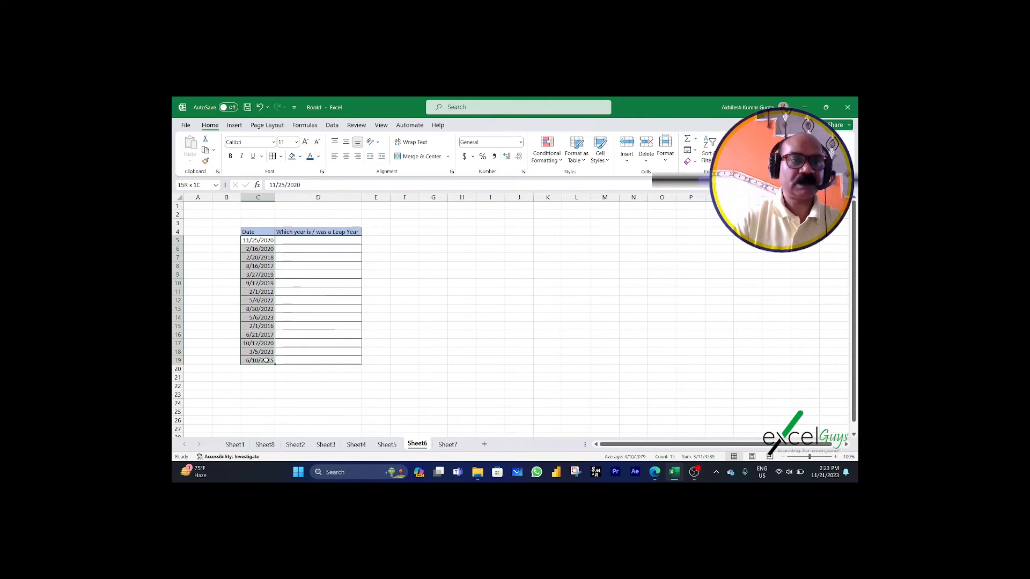
left_click(270, 241)
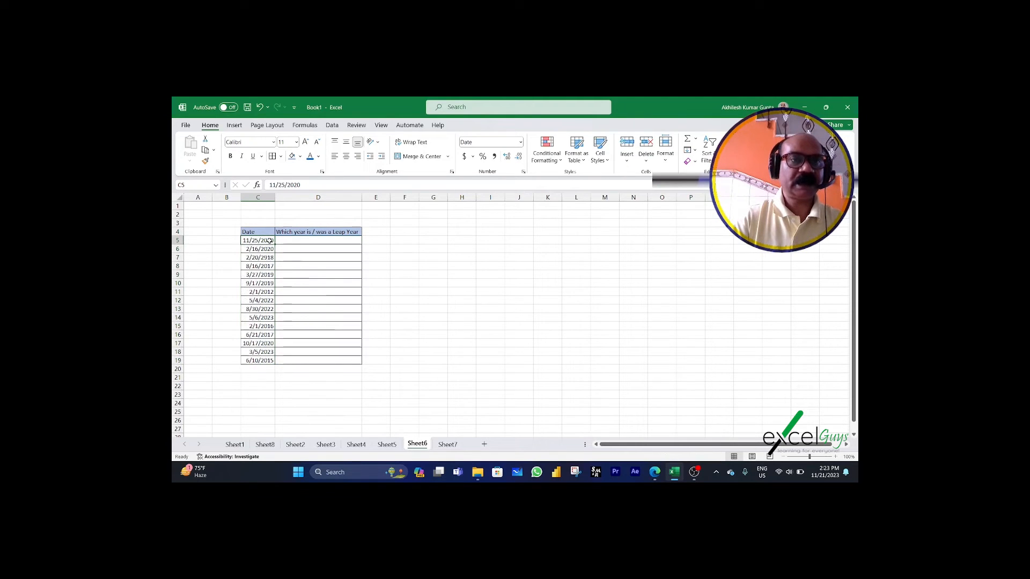
Enter the leap-year test =MONTH(DATE(YEAR(C5),2,29))=2 in D5, accepting the proposed formula correction.
left_click(291, 241)
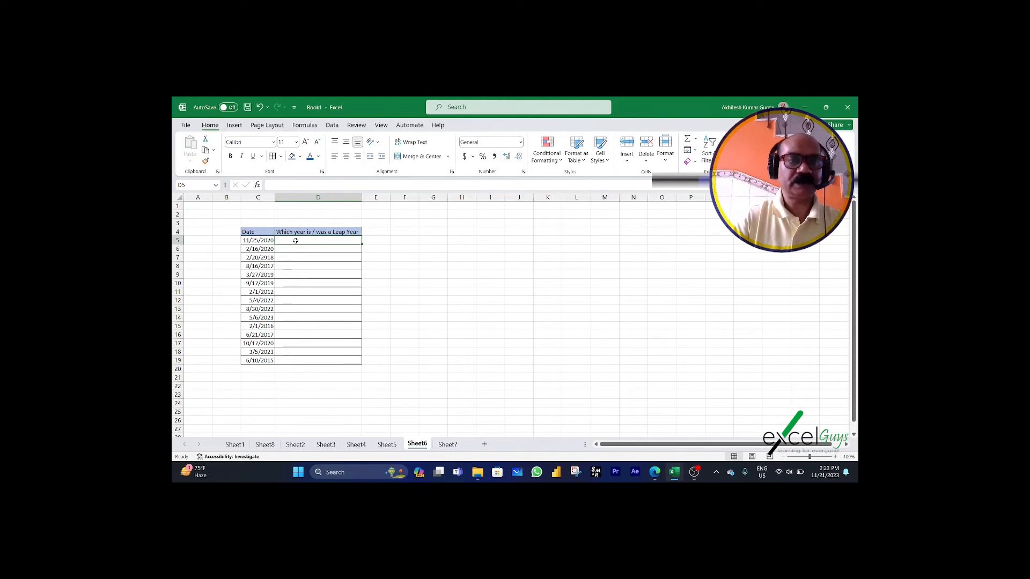
type("=")
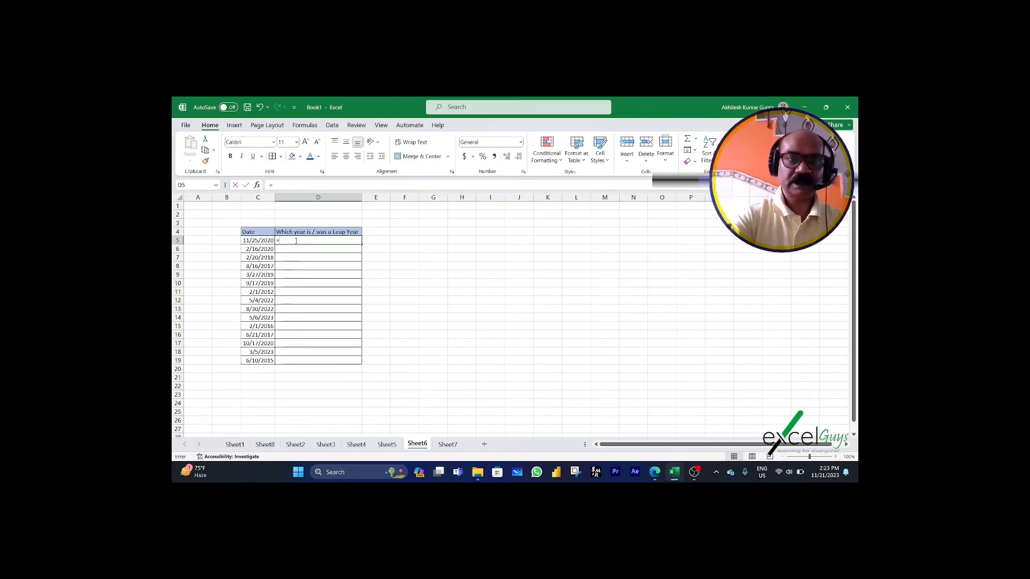
type("MONTH(")
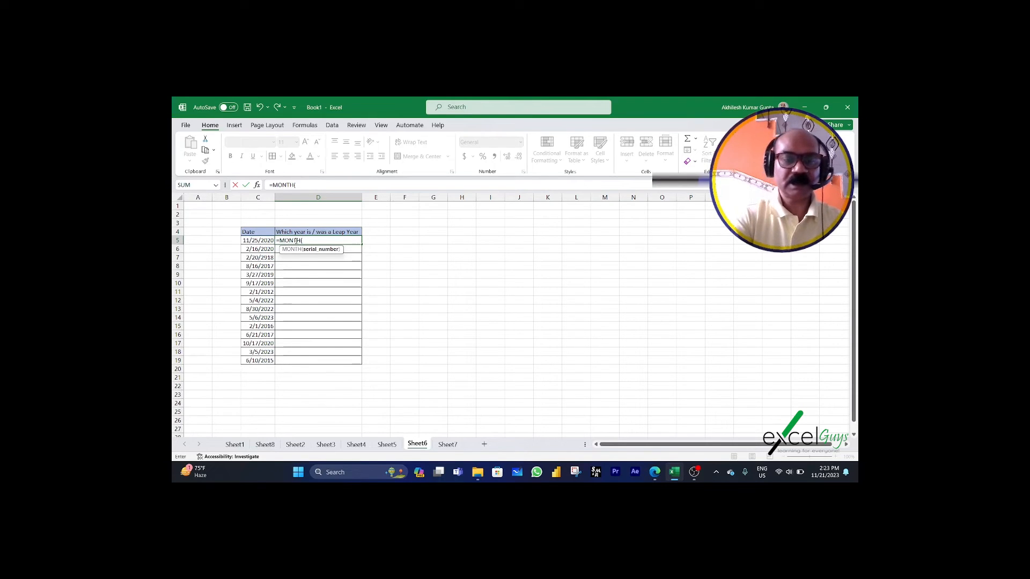
type("DATE(")
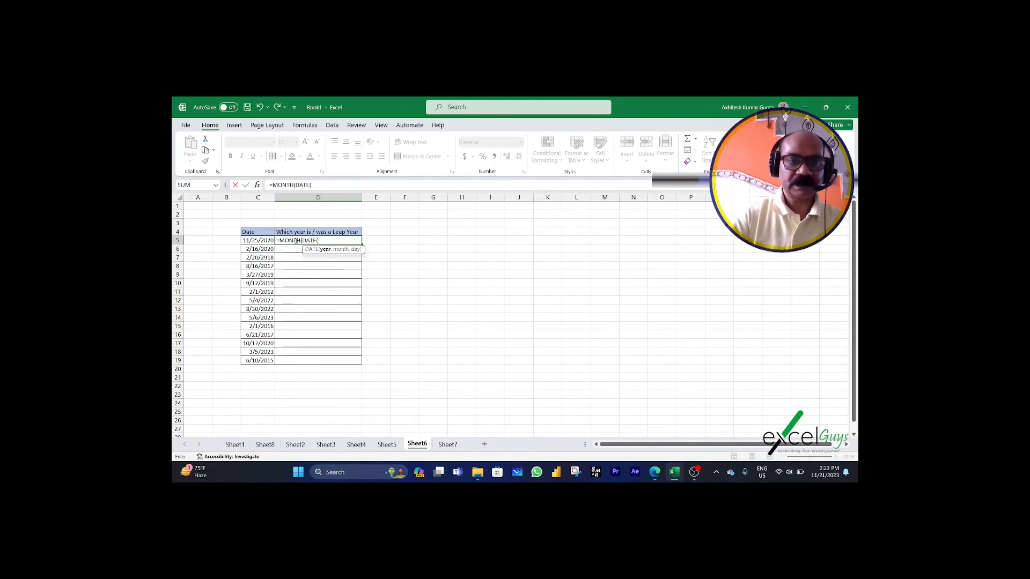
type("YEAR(")
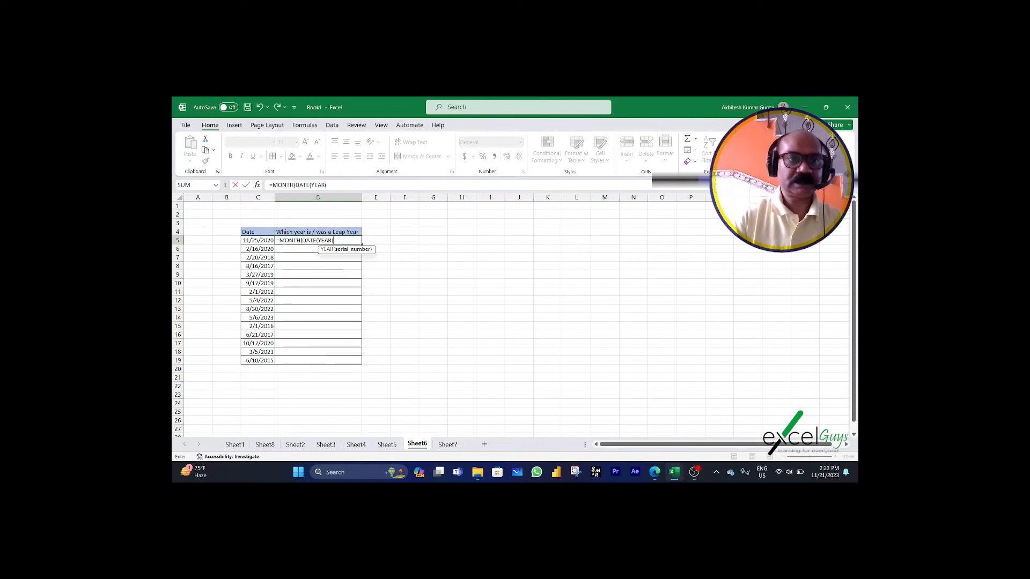
left_click(261, 241)
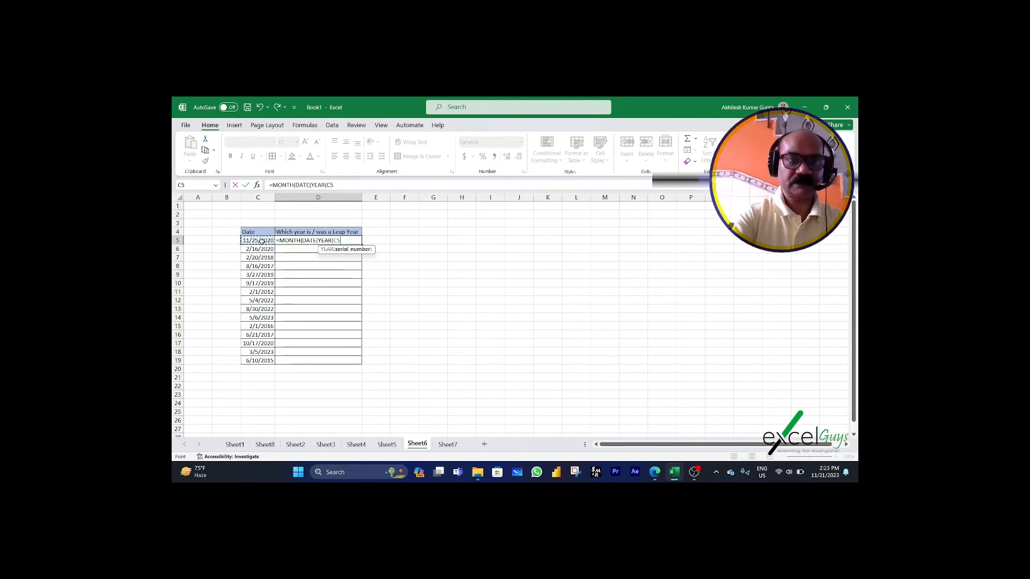
type("),")
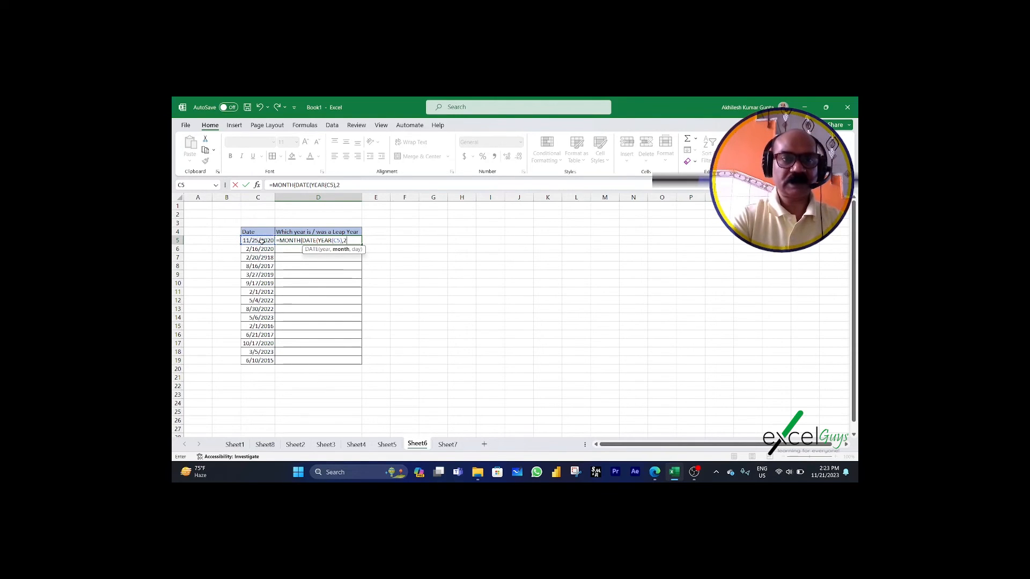
type("2,")
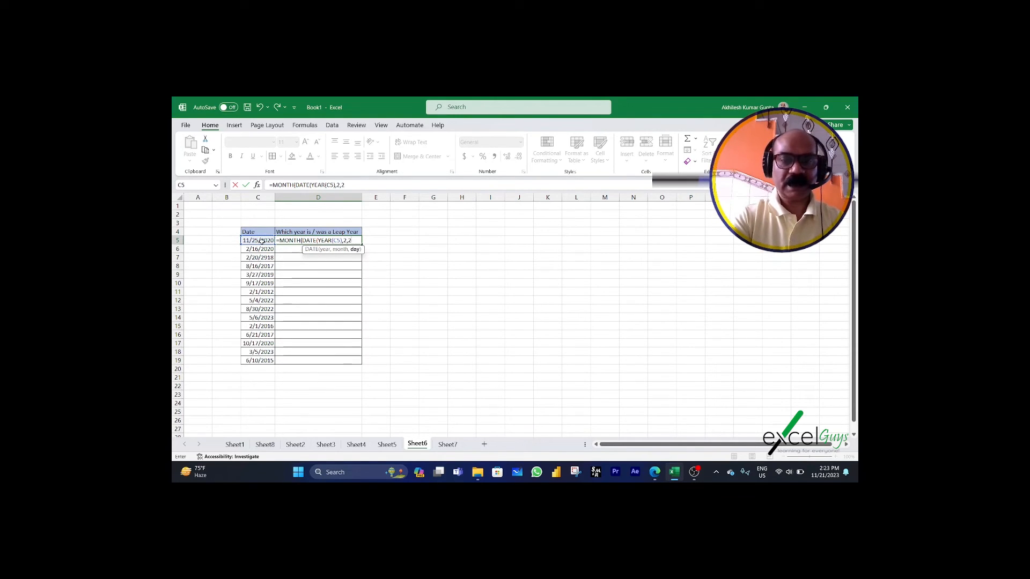
type("2")
type("9")
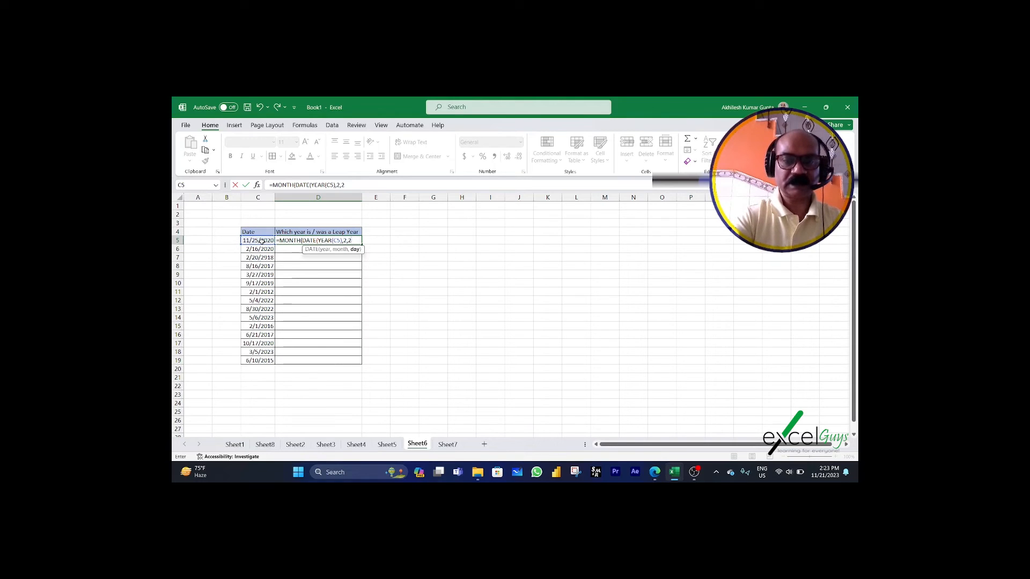
type("))")
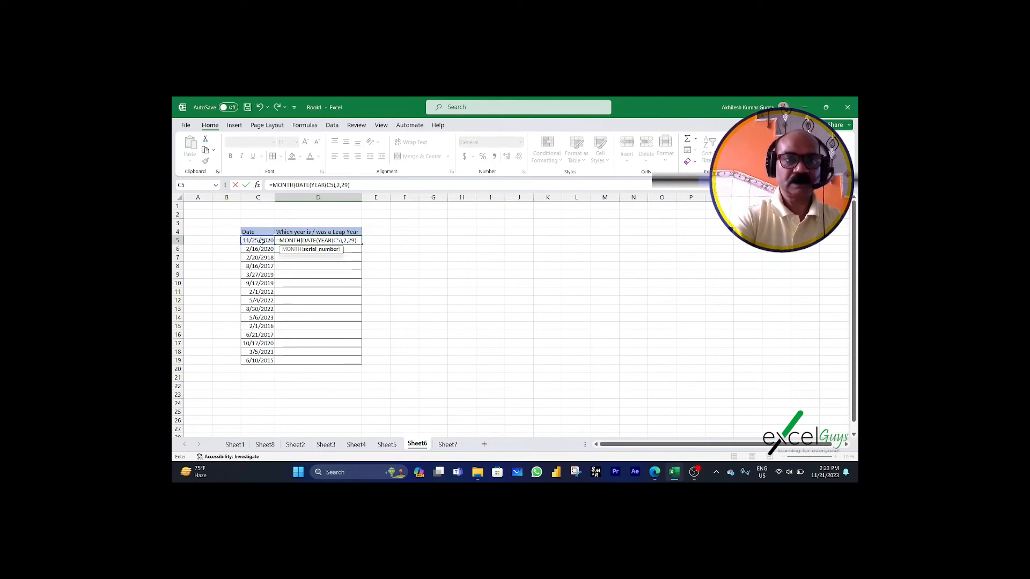
type("=2")
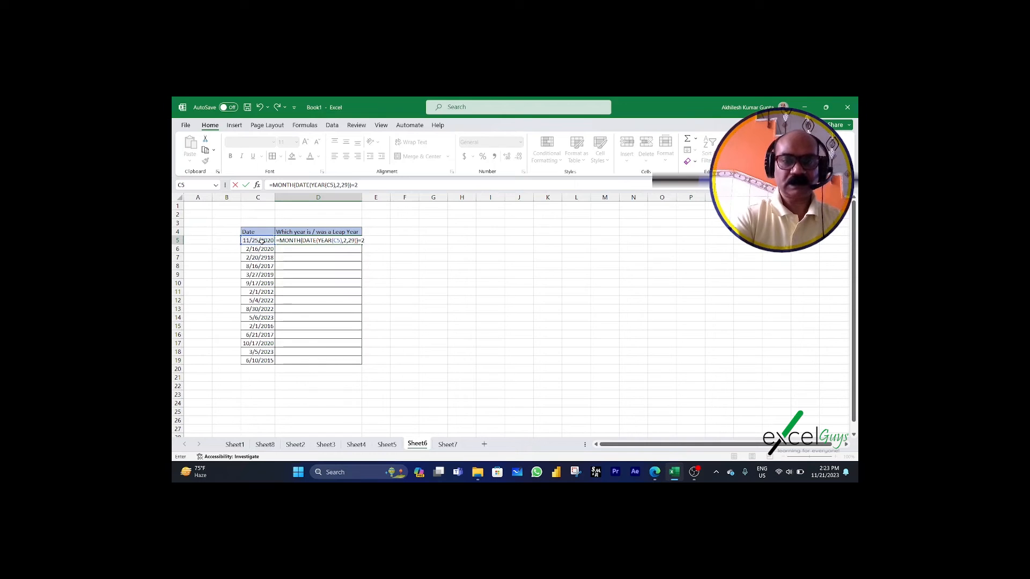
type(")")
key("Return")
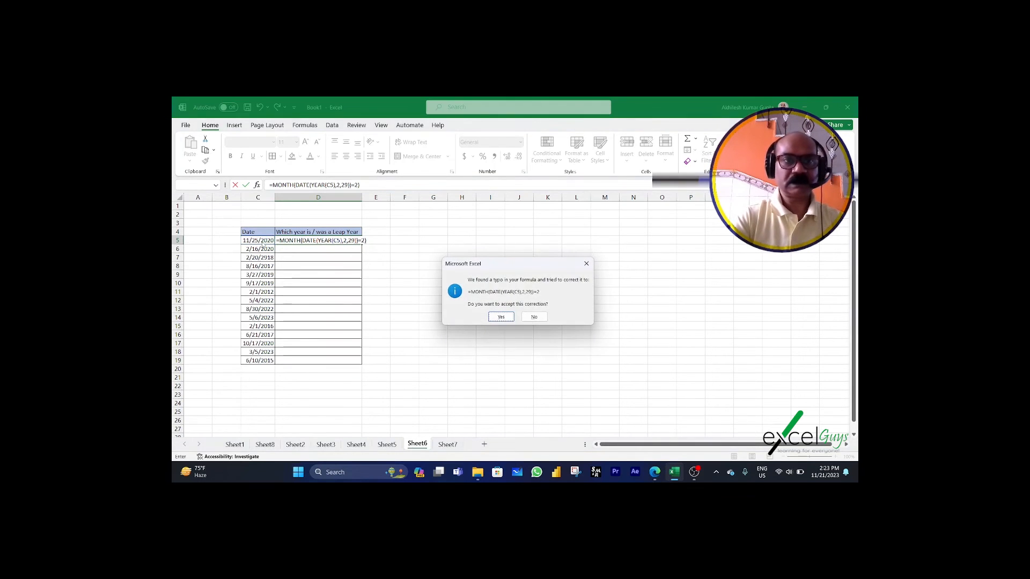
key("Return")
key("Up")
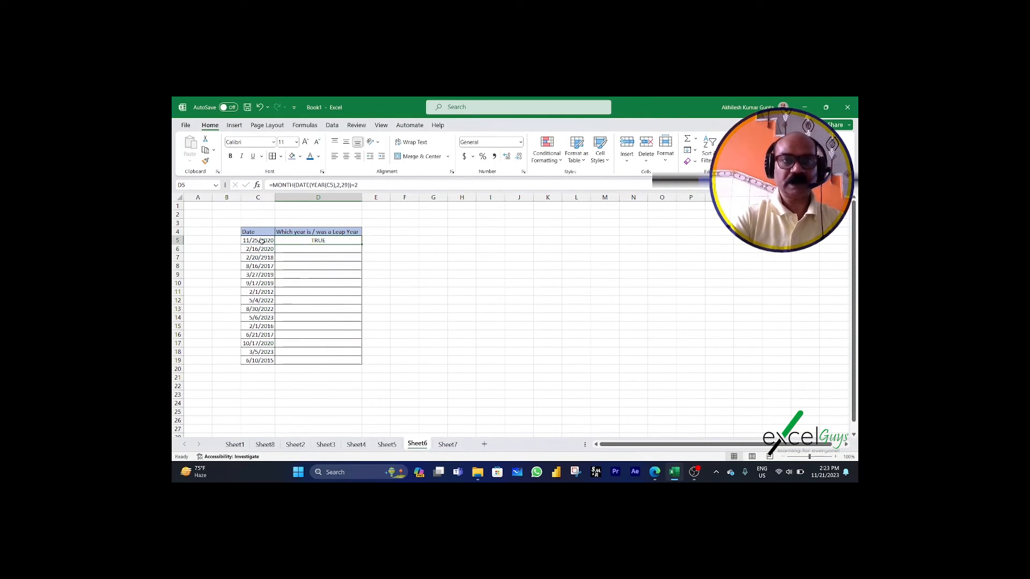
Fill the leap-year formula from D5 down through D19.
key("shift+Down")
key("shift+Down")
key("shift+Down")
key("shift+Down")
key("shift+Down")
key("shift+Down")
key("shift+Down")
key("shift+Down")
key("shift+Down")
key("shift+Down")
key("shift+Down")
key("shift+Down")
key("shift+Down")
key("shift+Down")
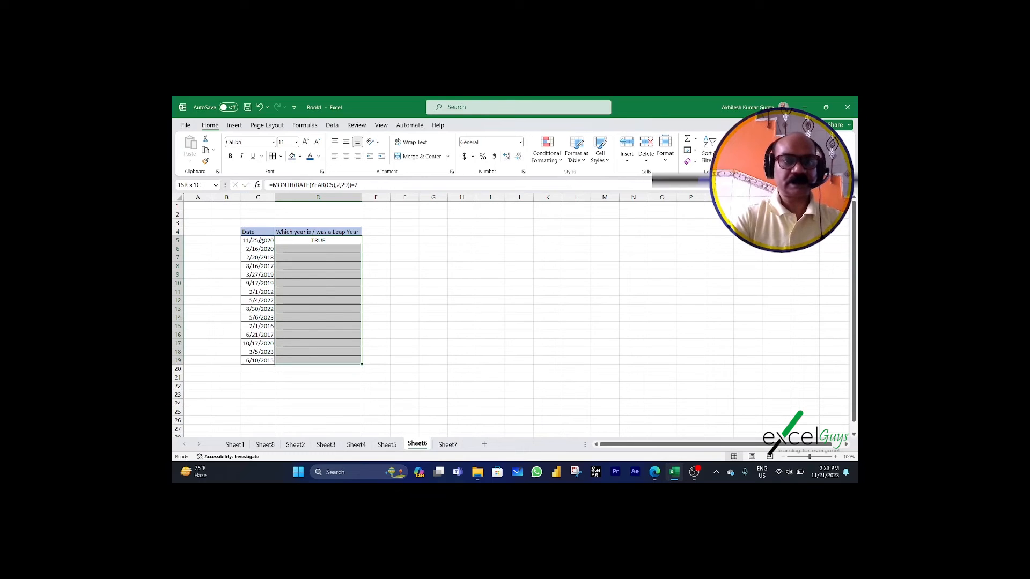
key("ctrl+d")
Review the leap-year results in D5:D19 against their dates, focusing on rows 5, 6, 11, 15 and 17.
left_click(318, 241)
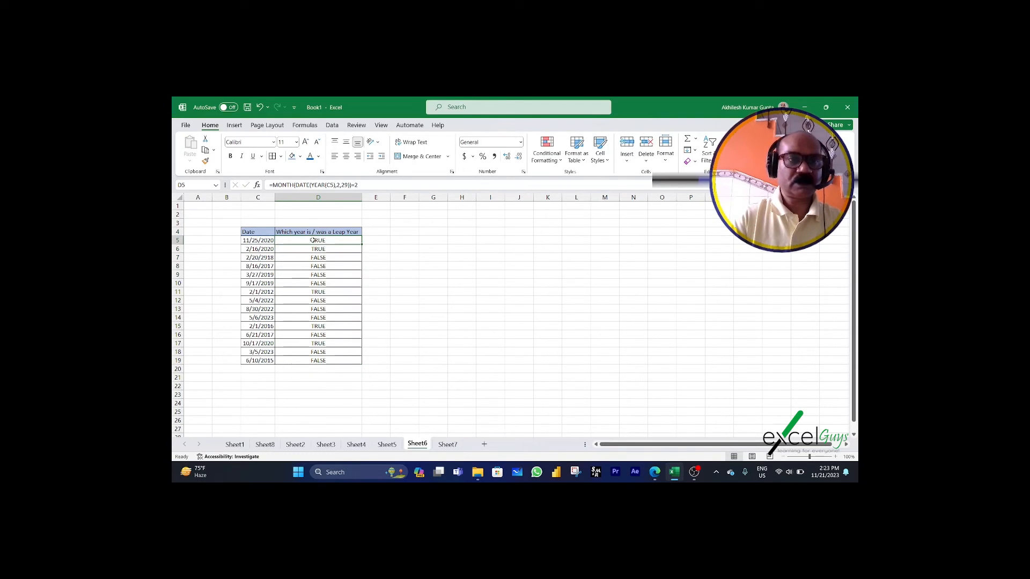
key("shift+Down")
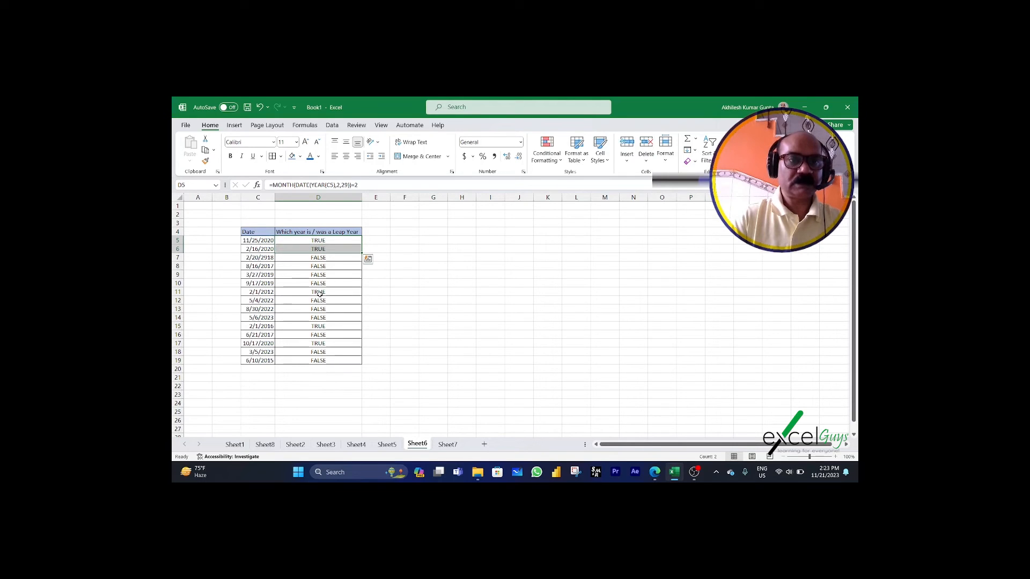
left_click(320, 292)
left_click(327, 328, "ctrl")
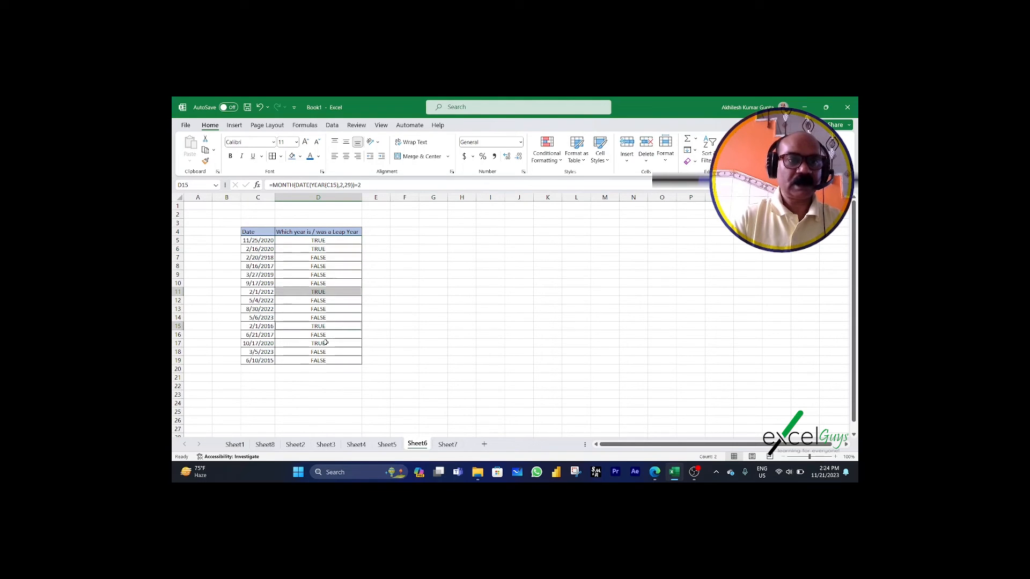
left_click(324, 343, "ctrl")
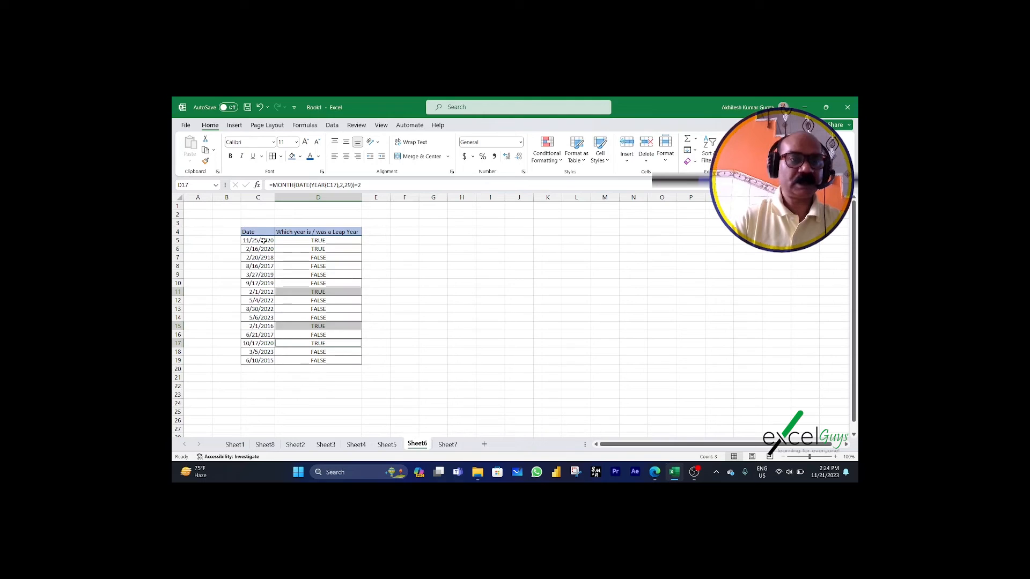
left_click(288, 243)
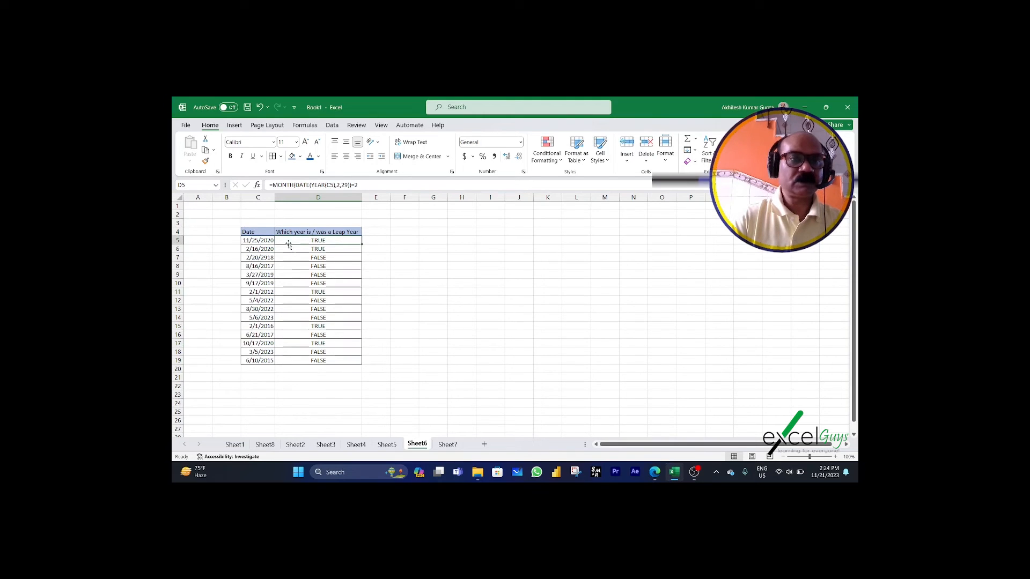
left_click_drag(268, 241, 266, 250)
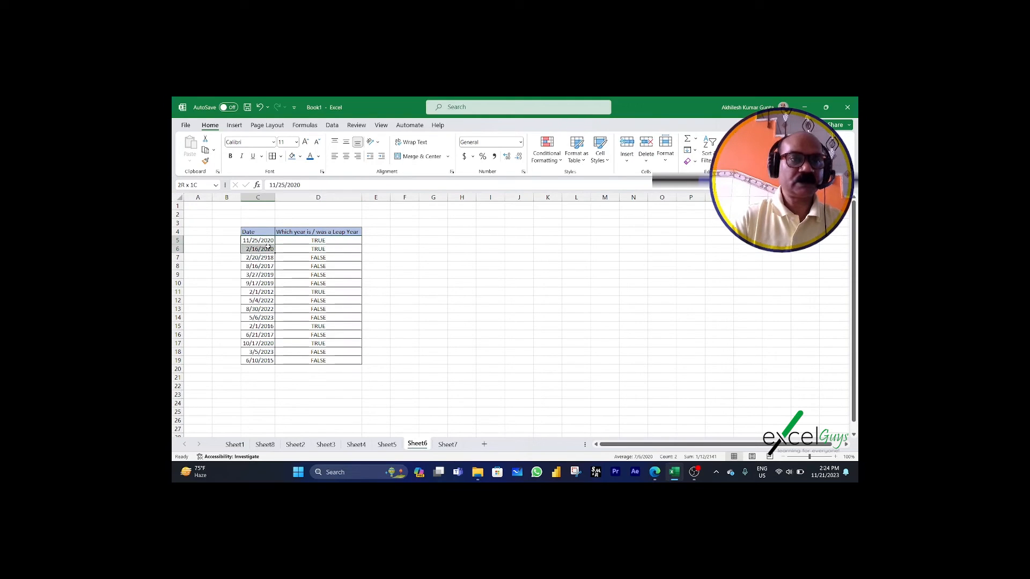
left_click(316, 292)
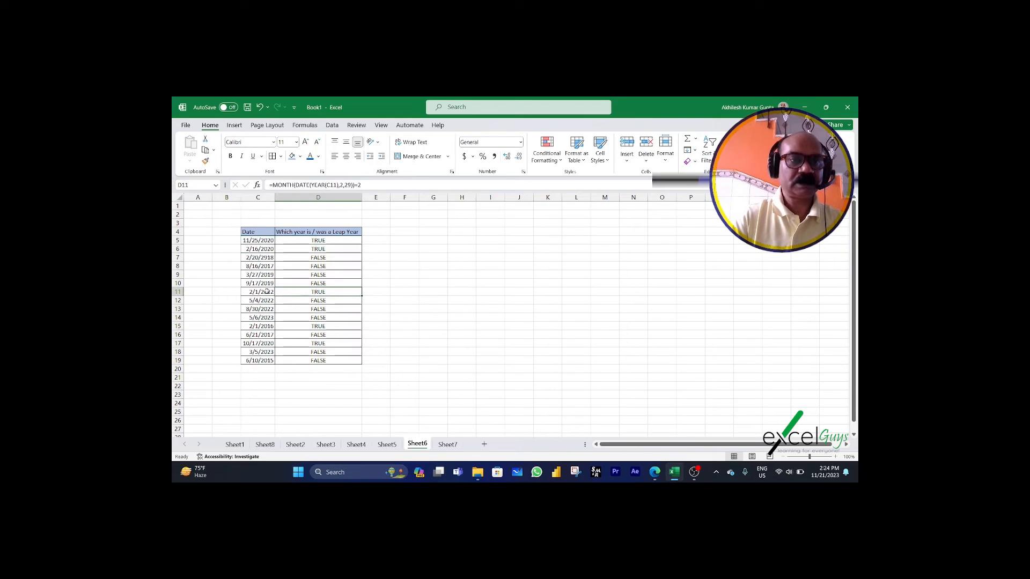
key("Left")
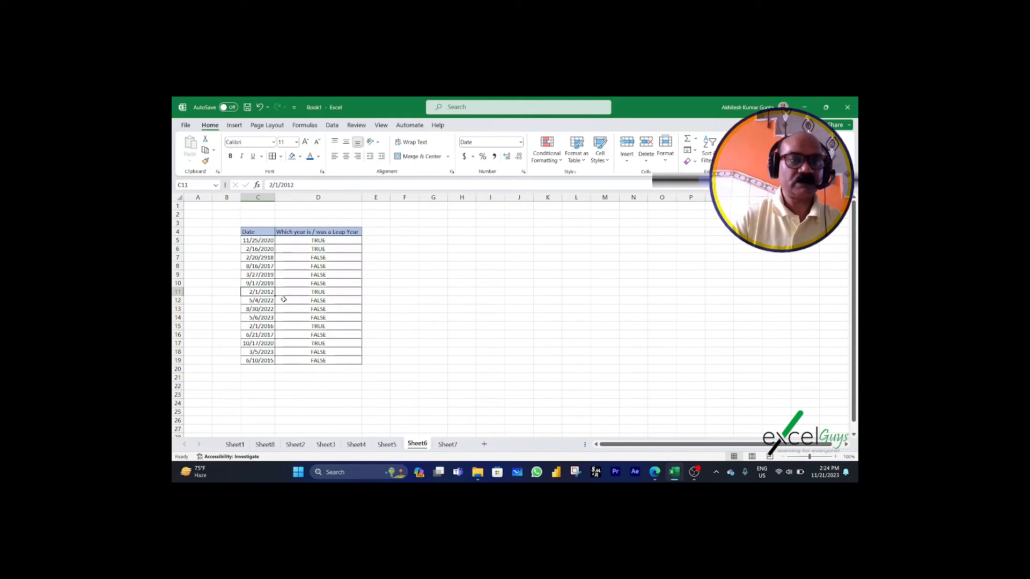
left_click(319, 327)
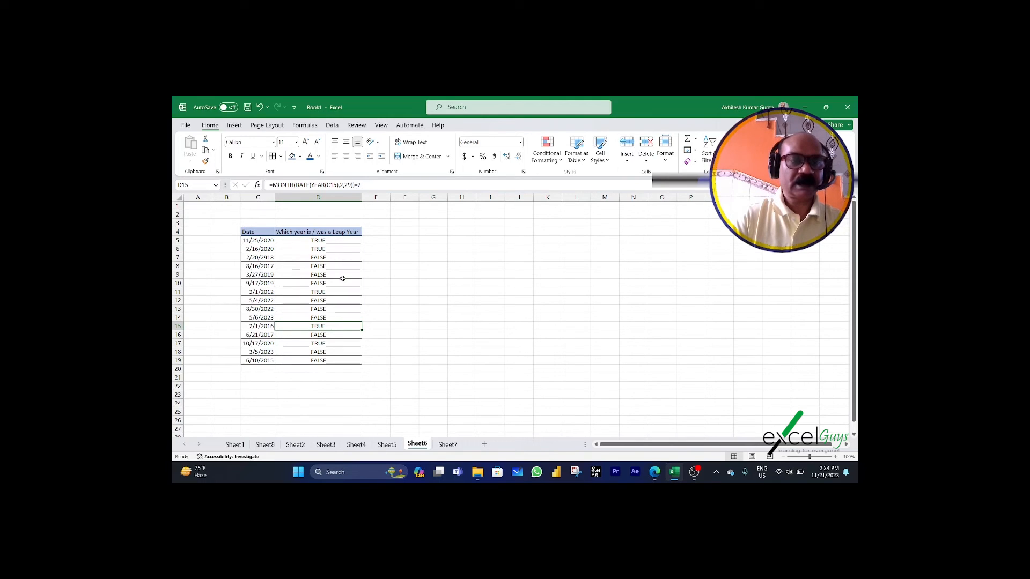
left_click_drag(318, 241, 319, 360)
left_click(340, 300)
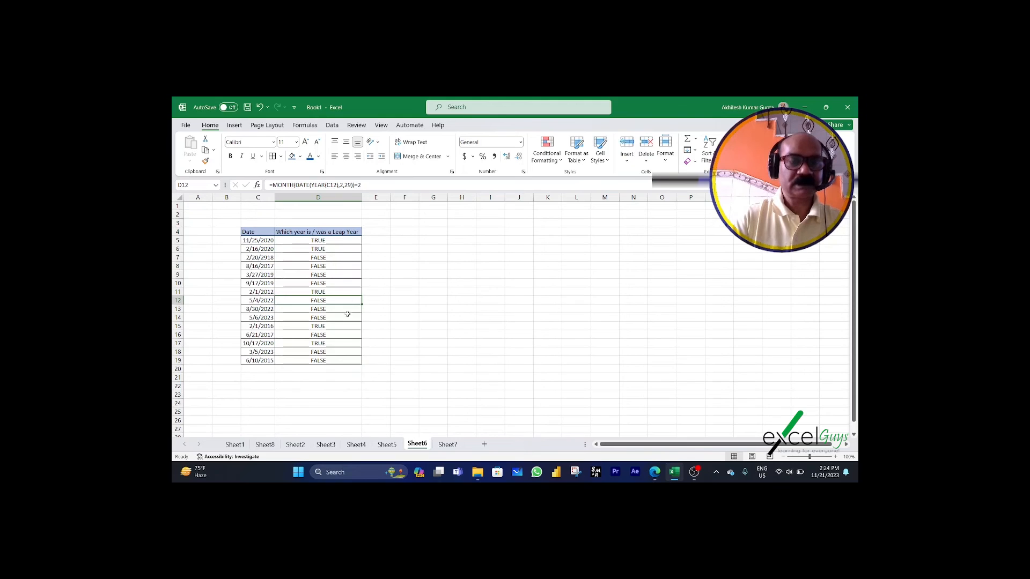
Open Sheet7 and examine the dates in C4:H18 and the comparison date in K4.
left_click(448, 445)
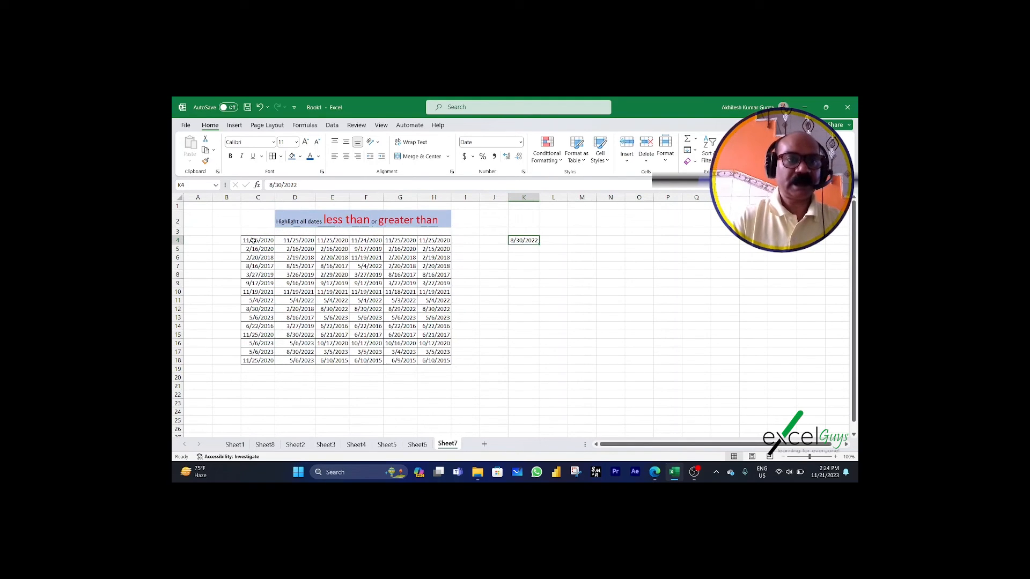
left_click_drag(254, 241, 440, 360)
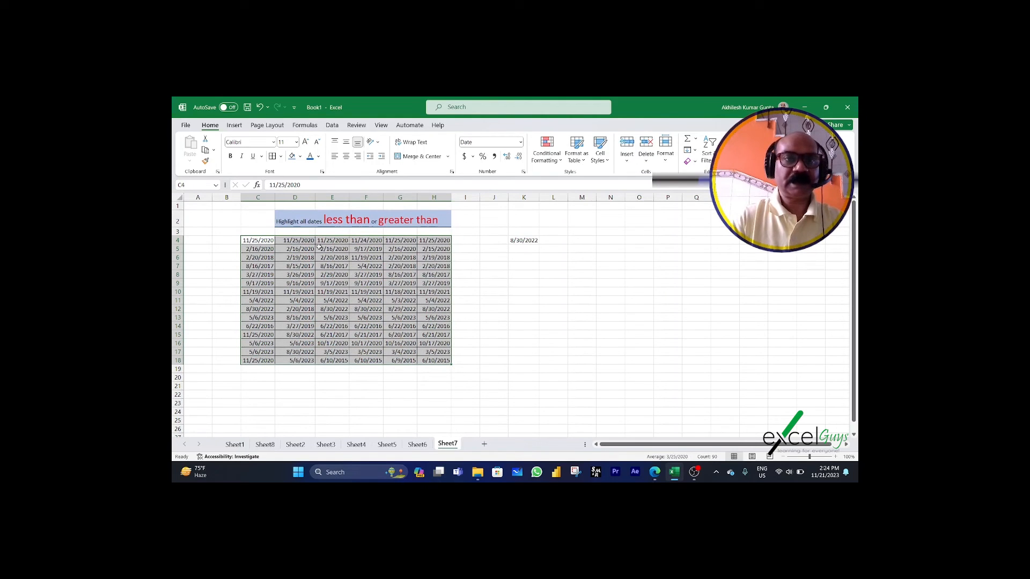
left_click_drag(257, 241, 432, 361)
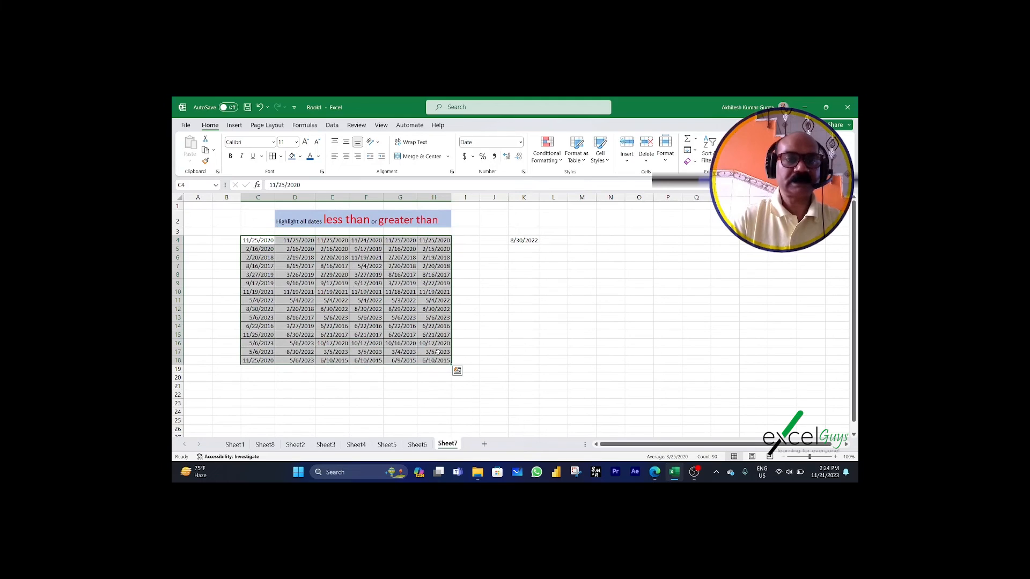
left_click(515, 241)
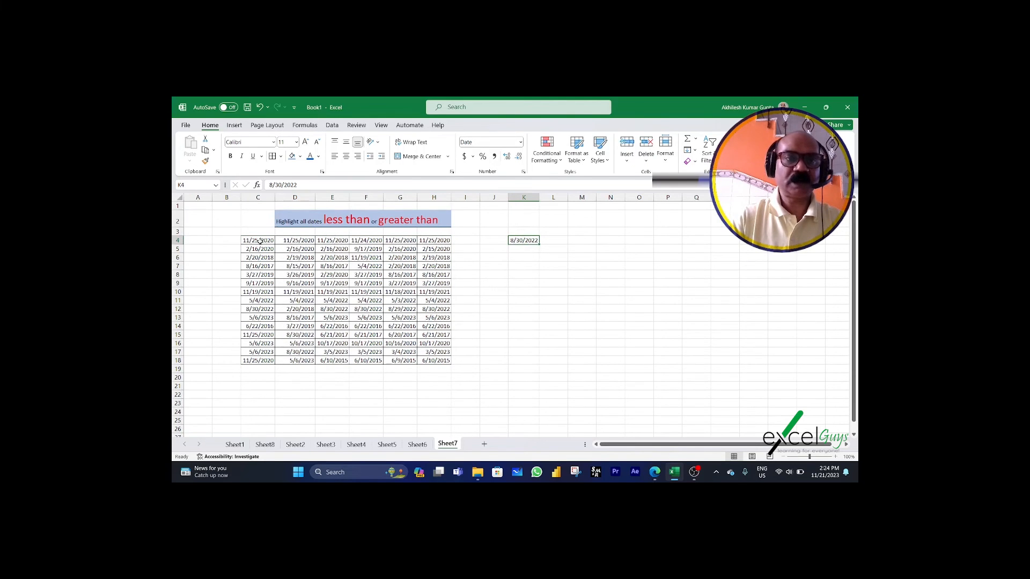
Start a new formula-based conditional formatting rule for the dates in C4:H18.
left_click_drag(262, 242, 432, 361)
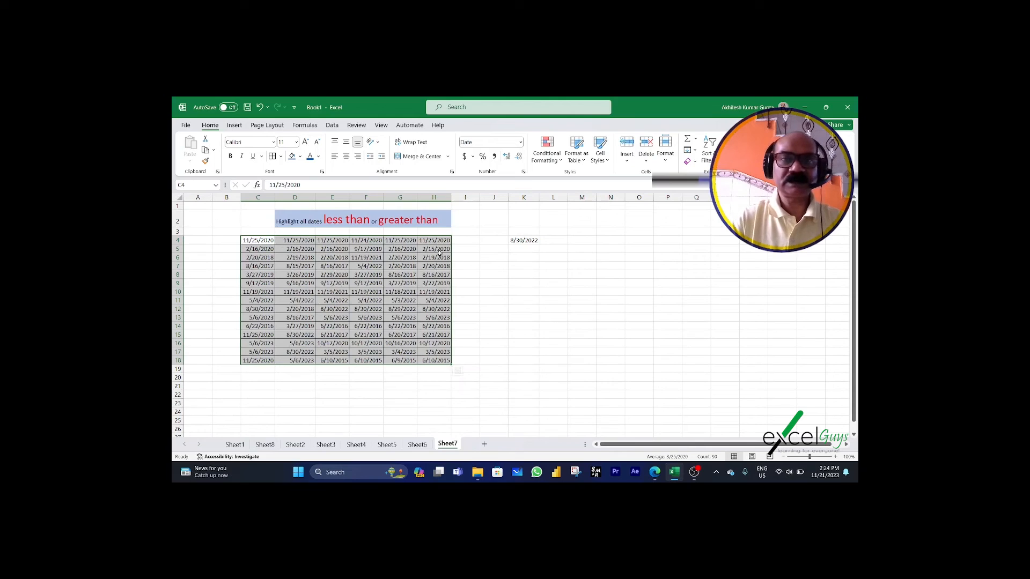
left_click(559, 161)
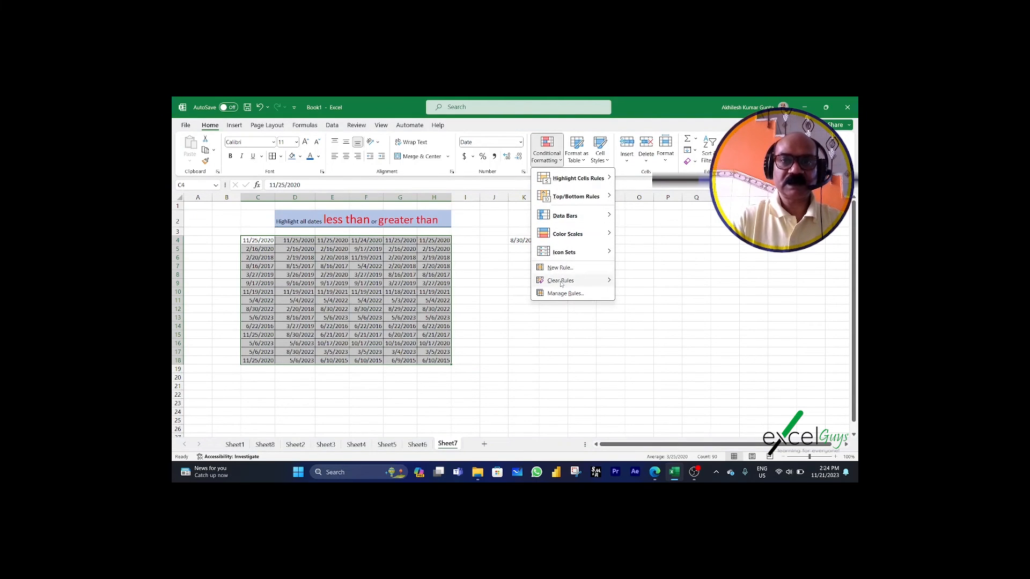
left_click(560, 268)
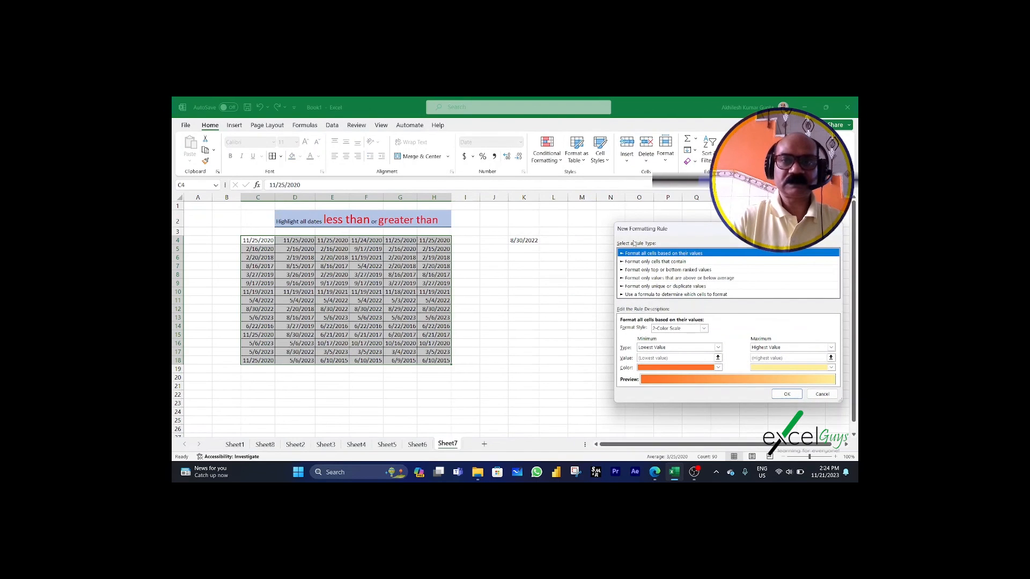
left_click_drag(653, 229, 293, 161)
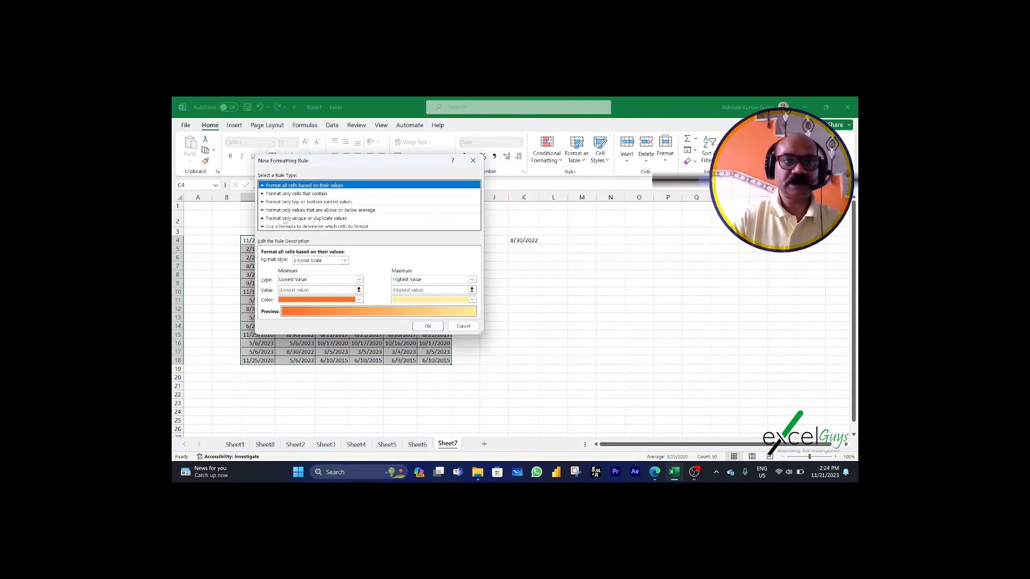
left_click(287, 226)
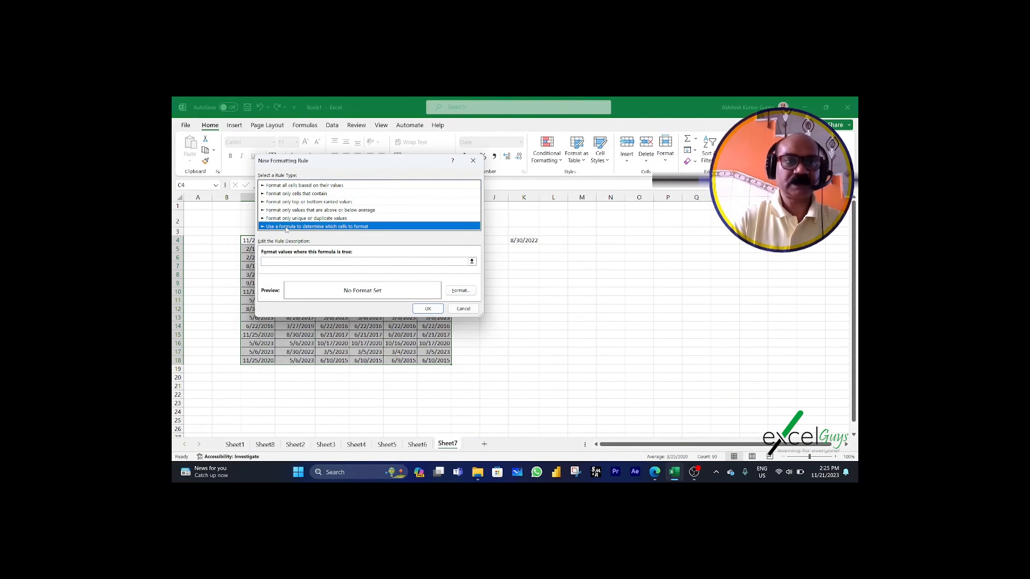
left_click(291, 261)
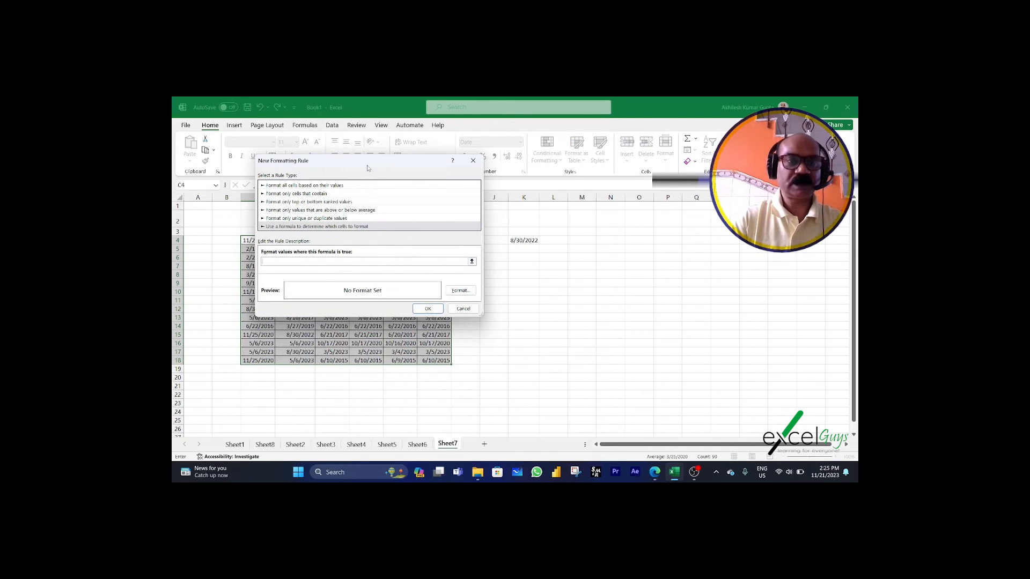
left_click_drag(391, 160, 537, 134)
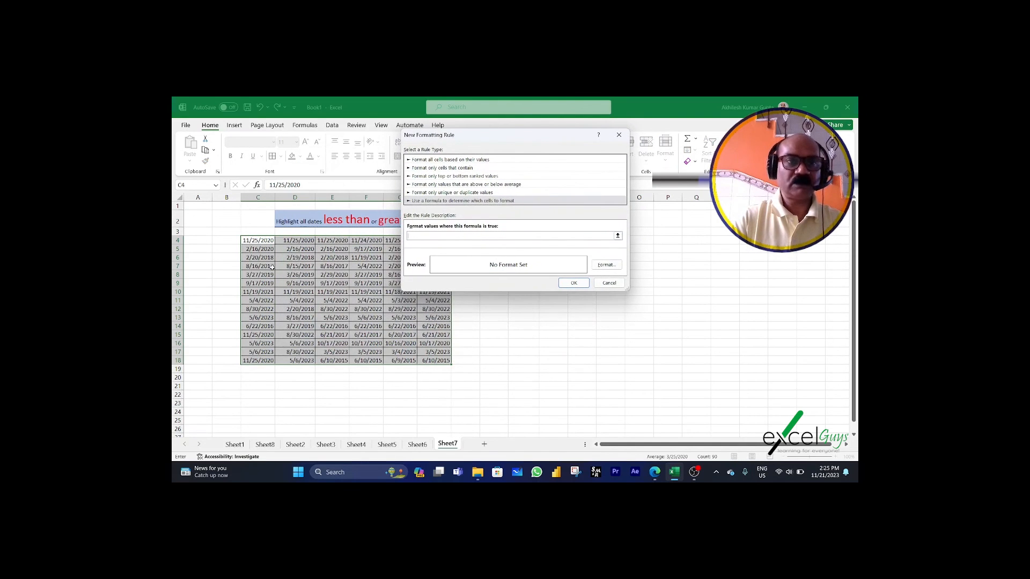
Enter the rule formula =C4>$K$4, with a relative reference to C4 and an absolute reference to K4.
left_click(265, 241)
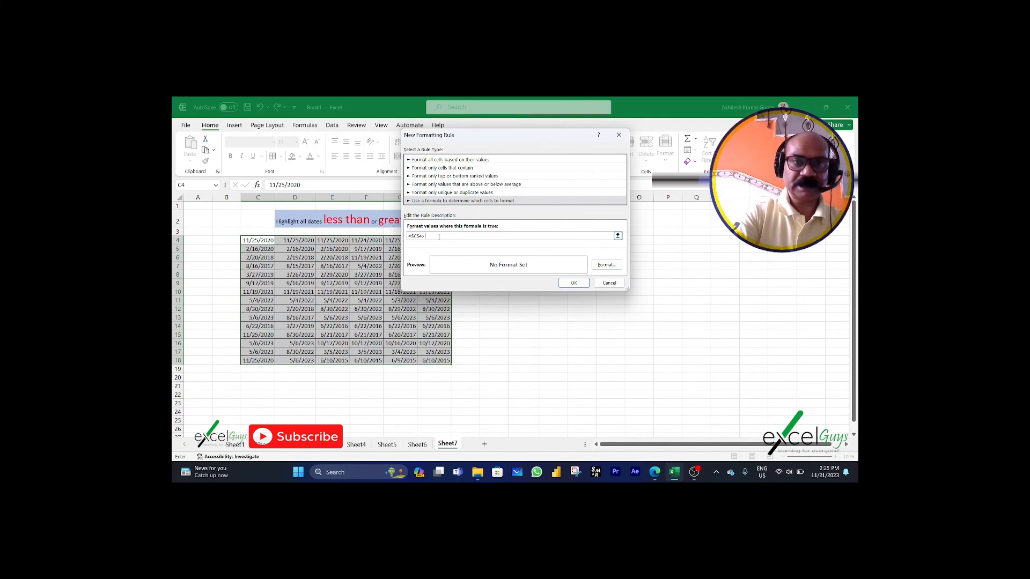
left_click_drag(414, 138, 578, 252)
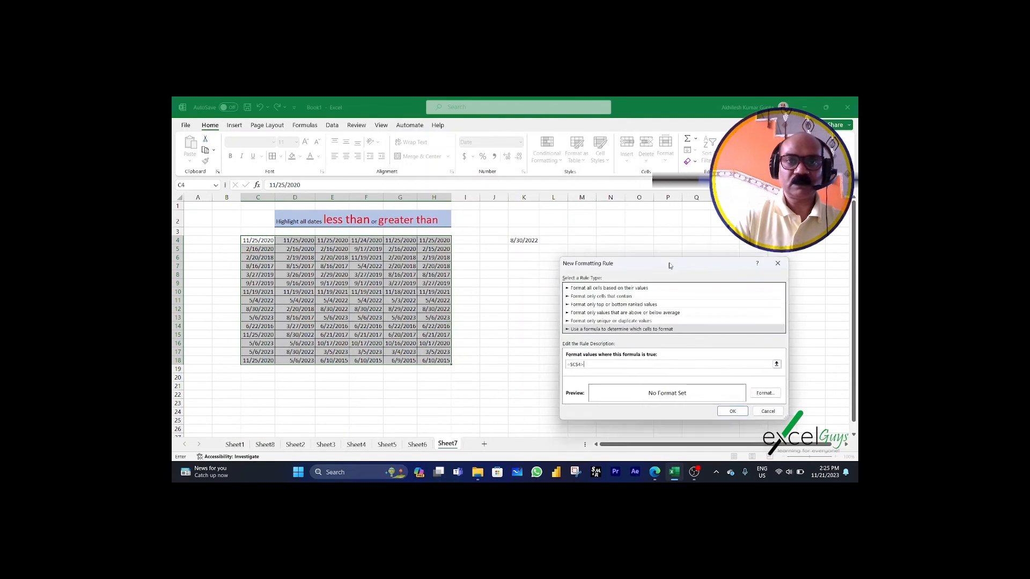
left_click(534, 241)
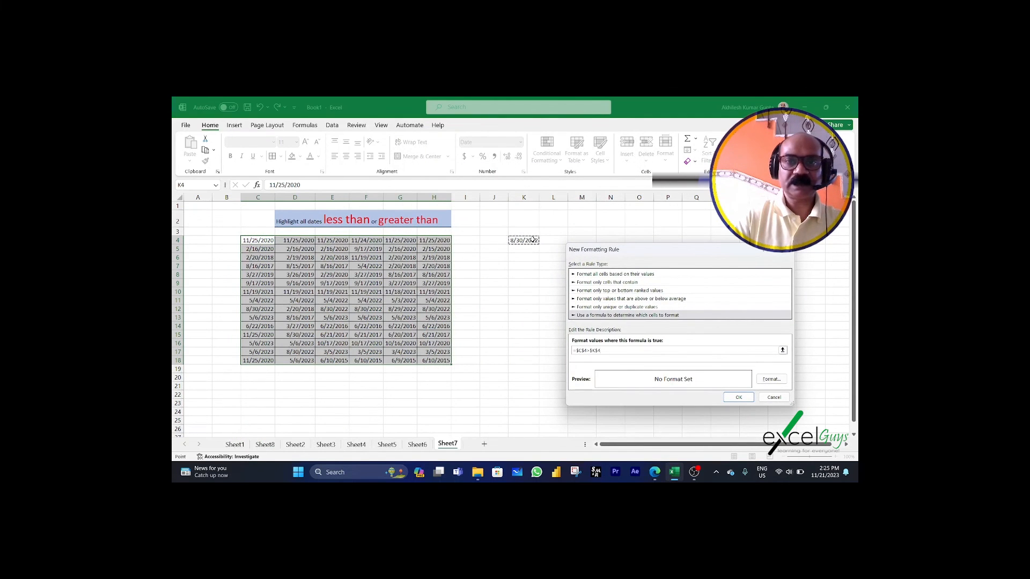
left_click_drag(637, 254, 482, 144)
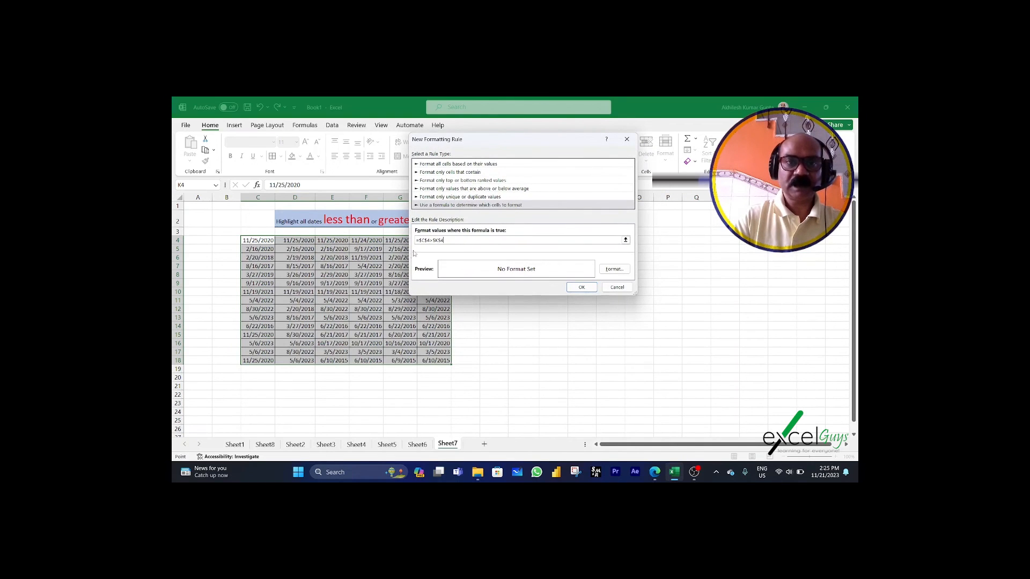
left_click(426, 240)
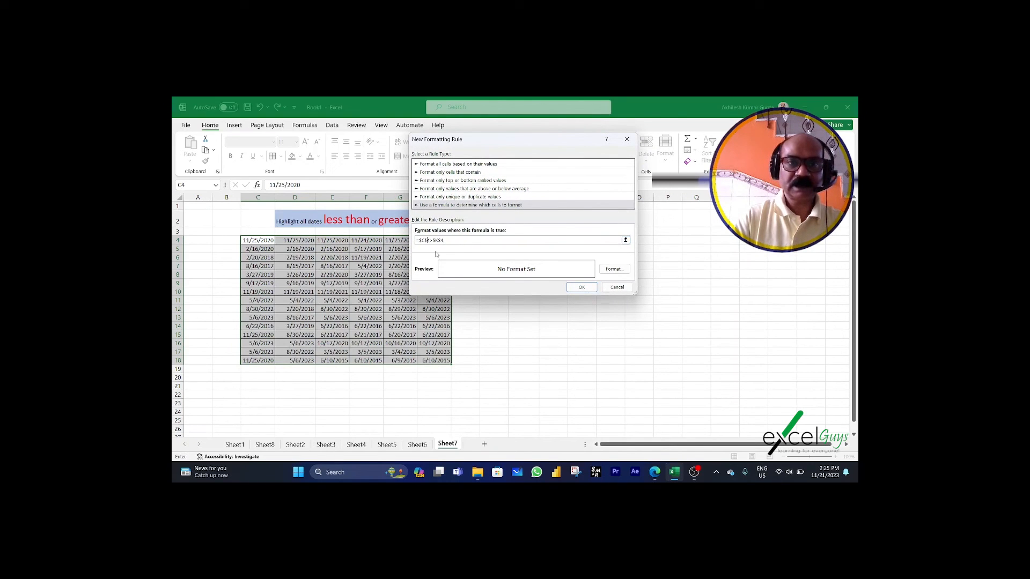
key("BackSpace")
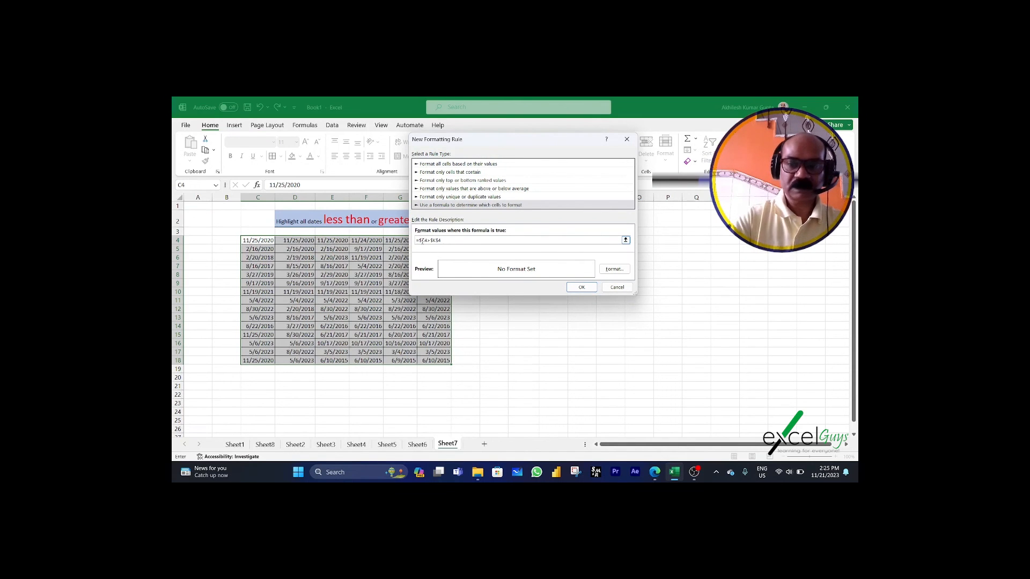
left_click(422, 241)
key("BackSpace")
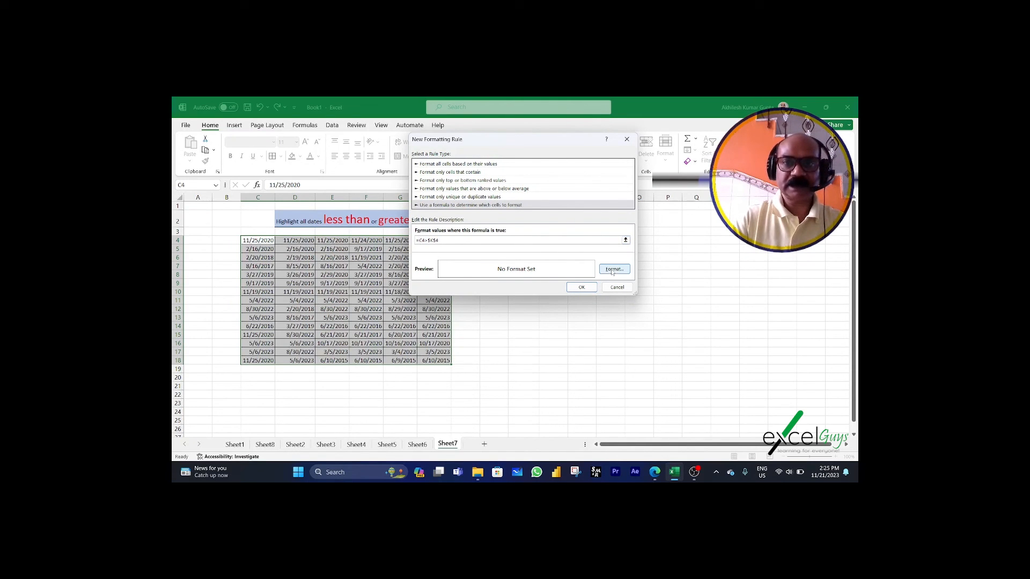
Give the rule a light gold background fill and apply it to the selected dates.
left_click(612, 271)
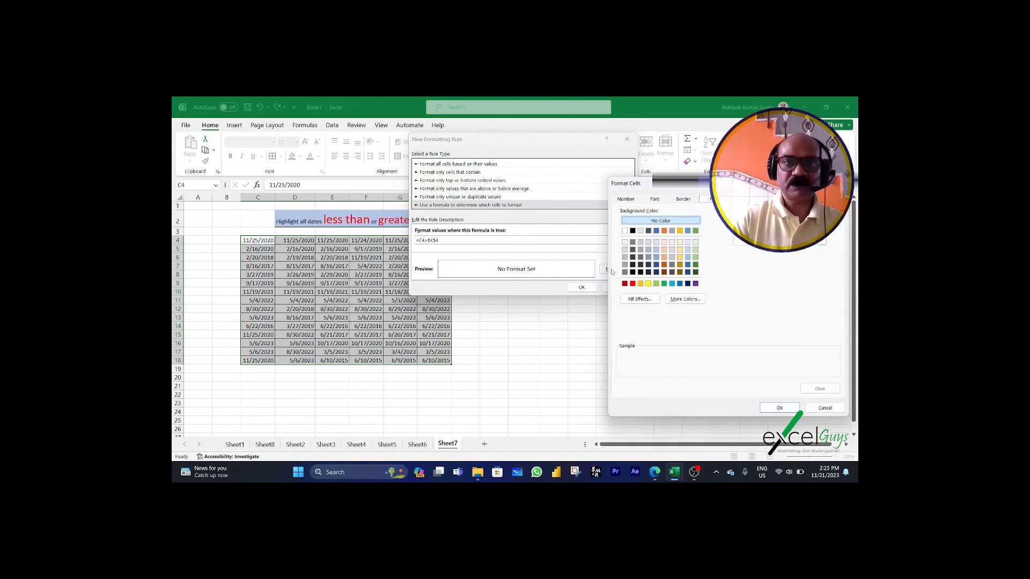
left_click(679, 251)
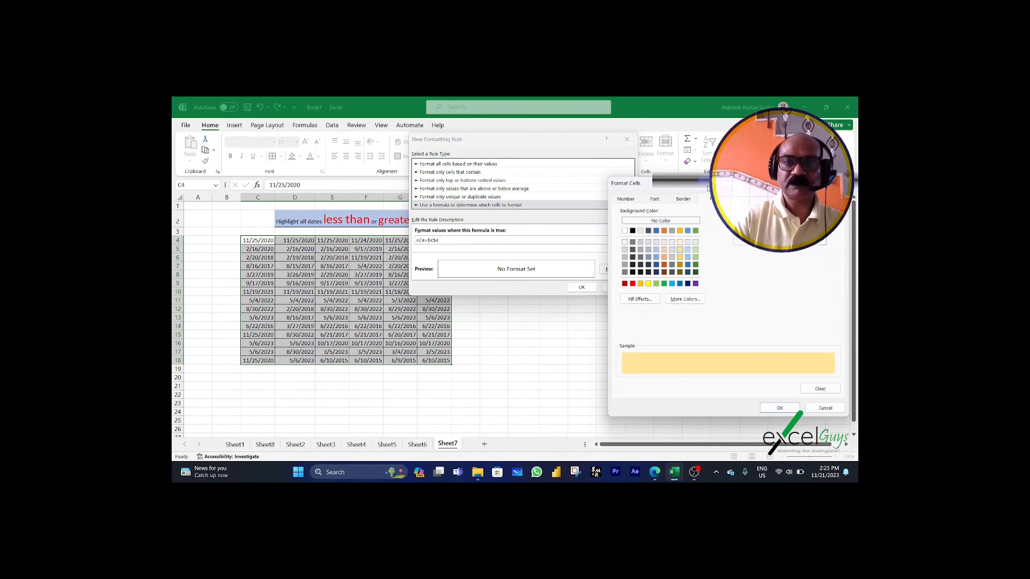
left_click(779, 408)
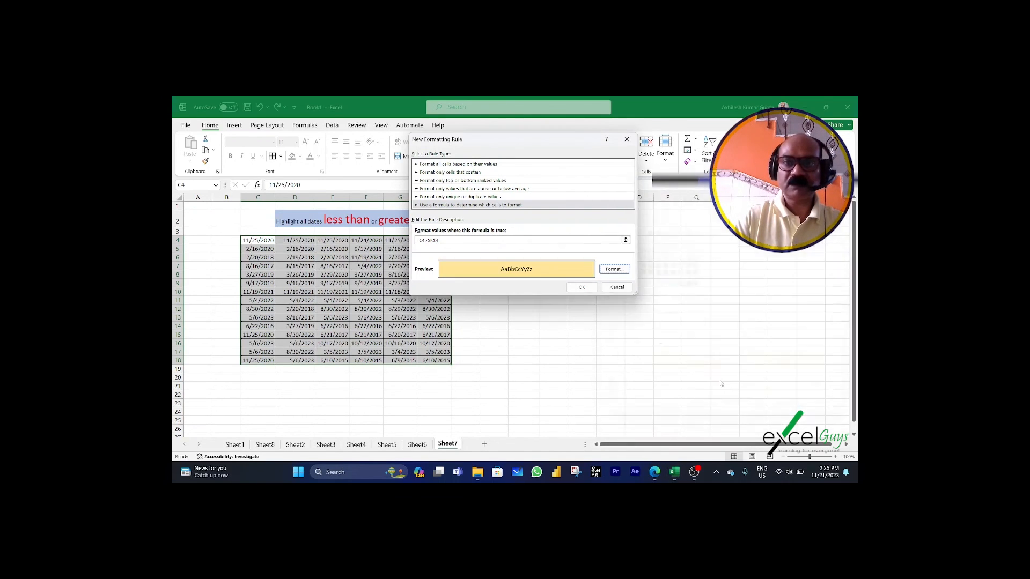
left_click(583, 287)
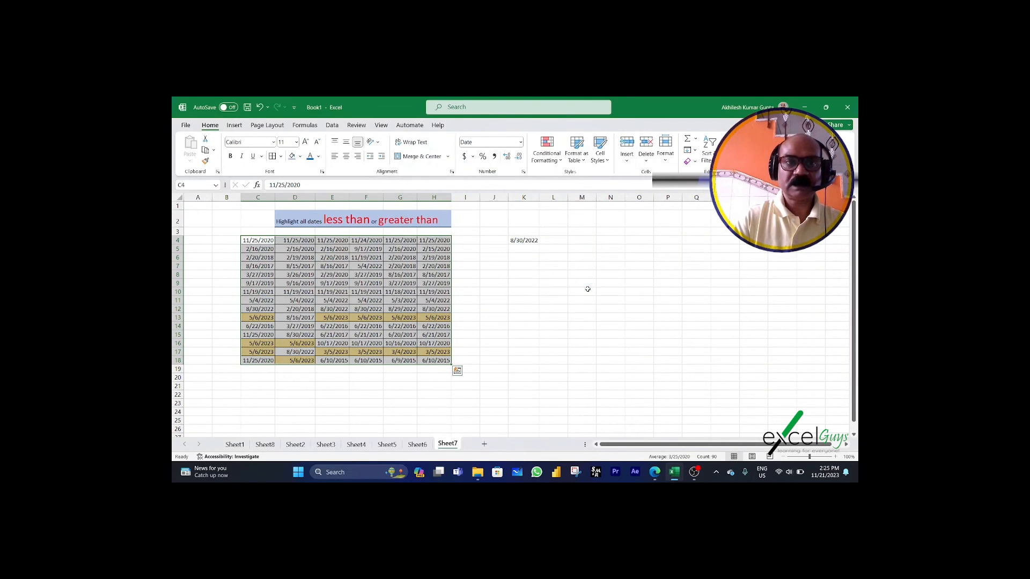
left_click(548, 307)
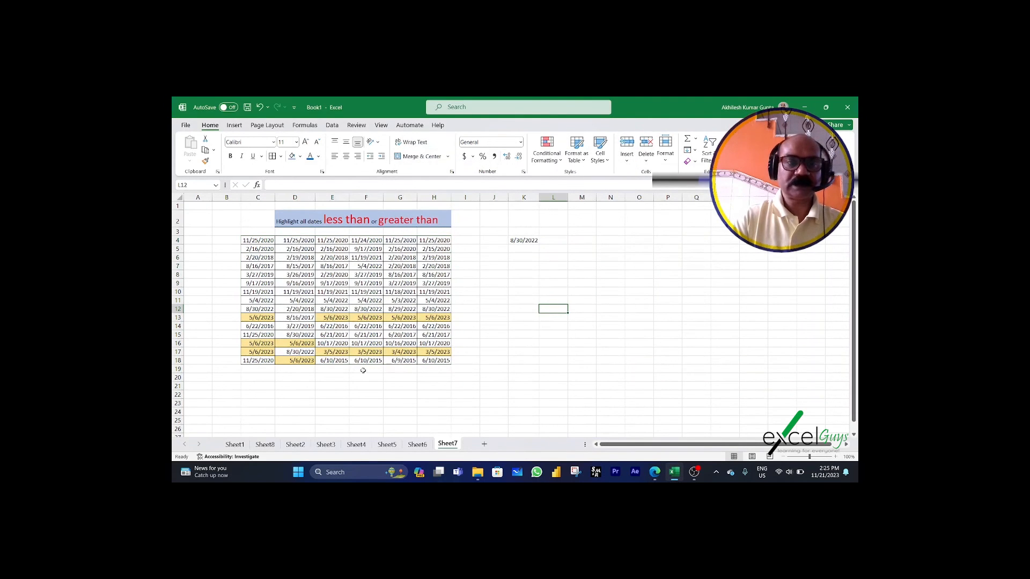
Replace the comparison date in K4 with a copy of F7's date, 5/4/2022.
left_click(514, 242)
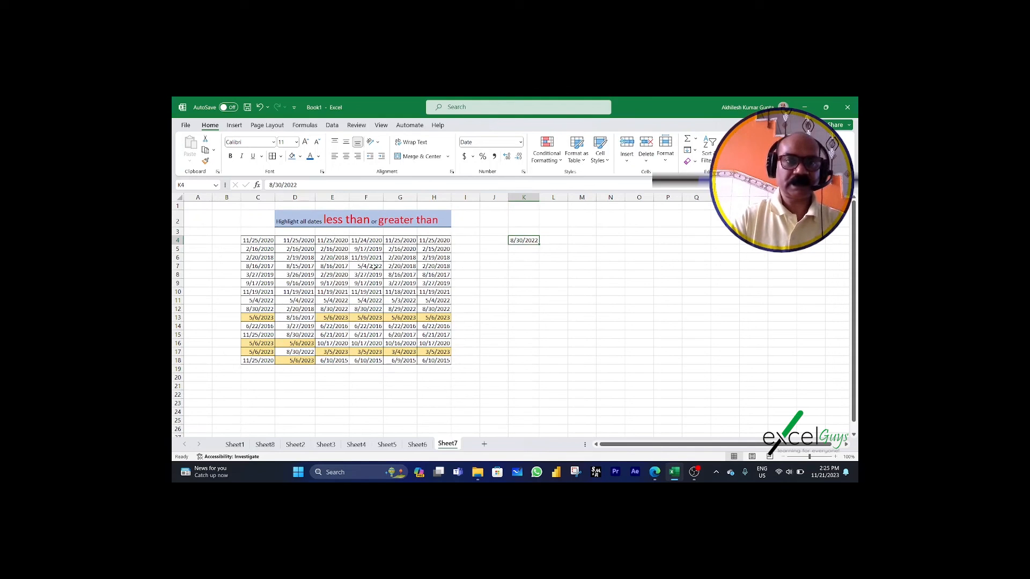
left_click(373, 267)
key("ctrl+c")
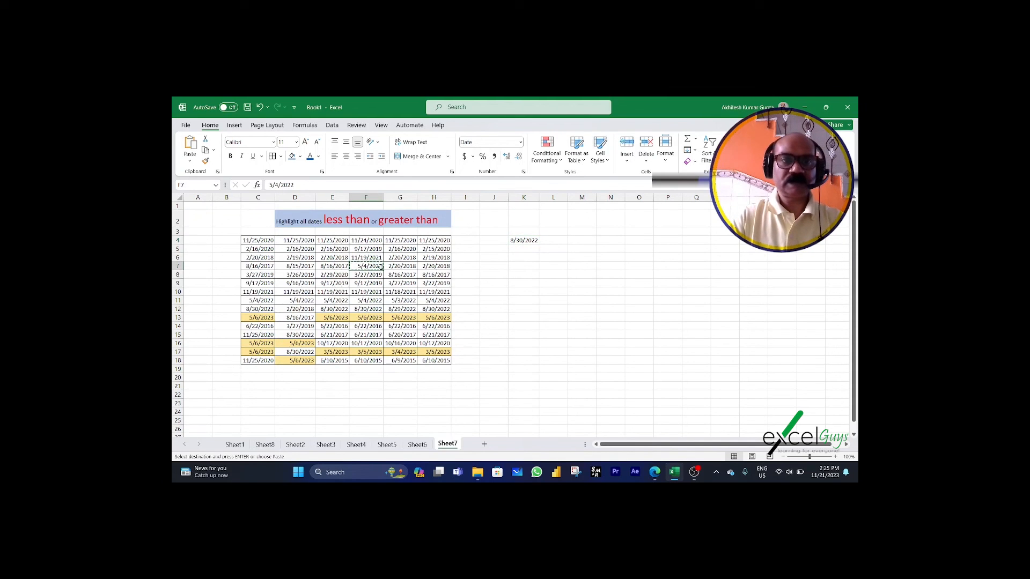
left_click(515, 241)
key("ctrl+v")
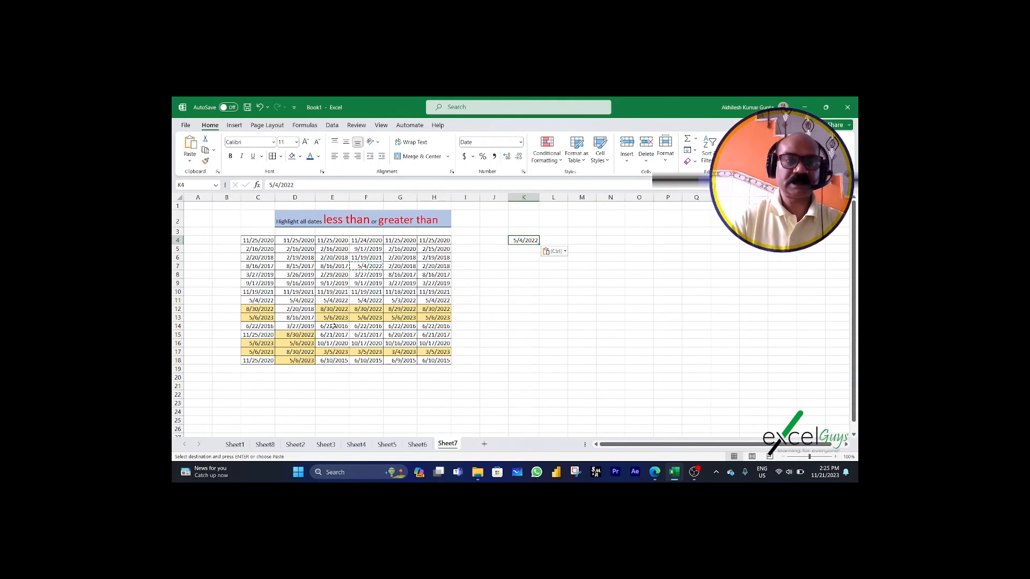
Replace the comparison date in K4 with a copy of E6's date, 2/20/2018, and check the highlighting across C4:H18.
left_click(334, 256)
key("ctrl+c")
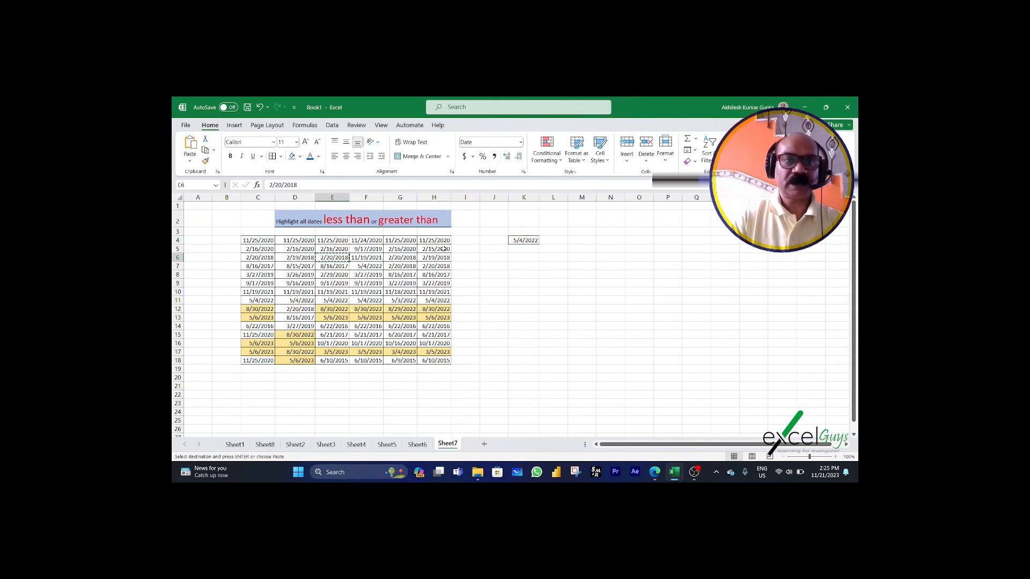
left_click(515, 241)
key("ctrl+v")
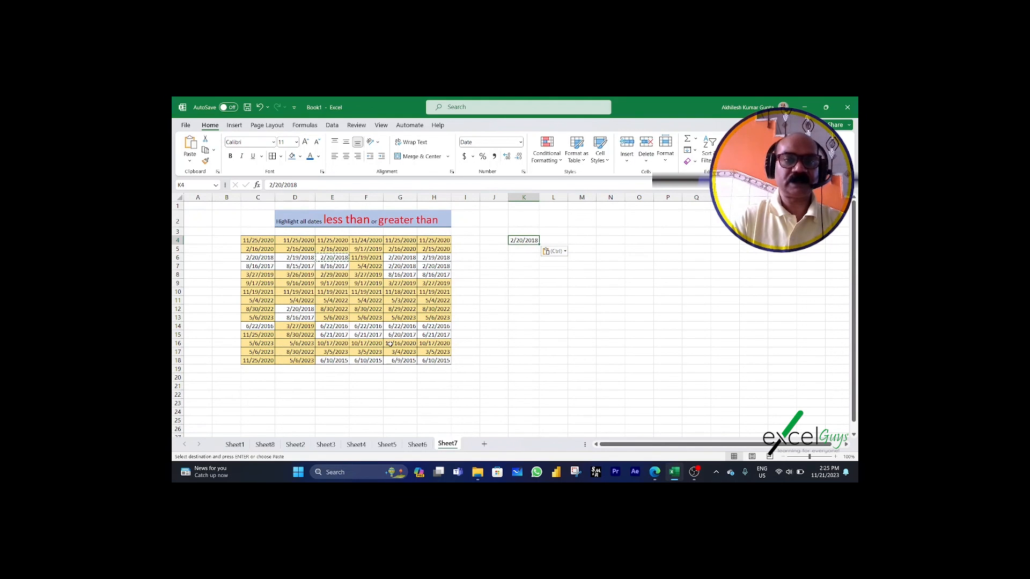
left_click_drag(258, 240, 431, 361)
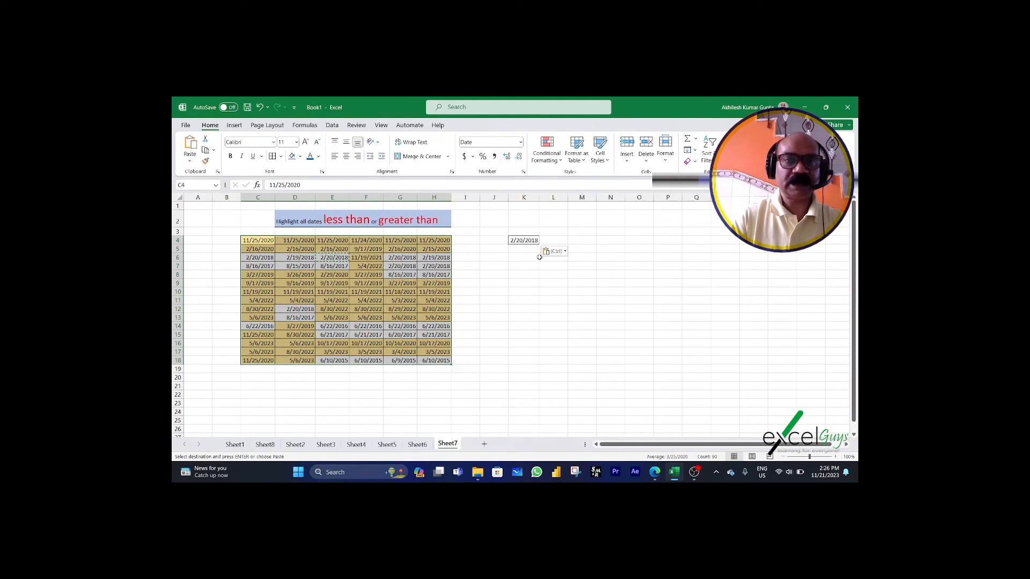
left_click(524, 240)
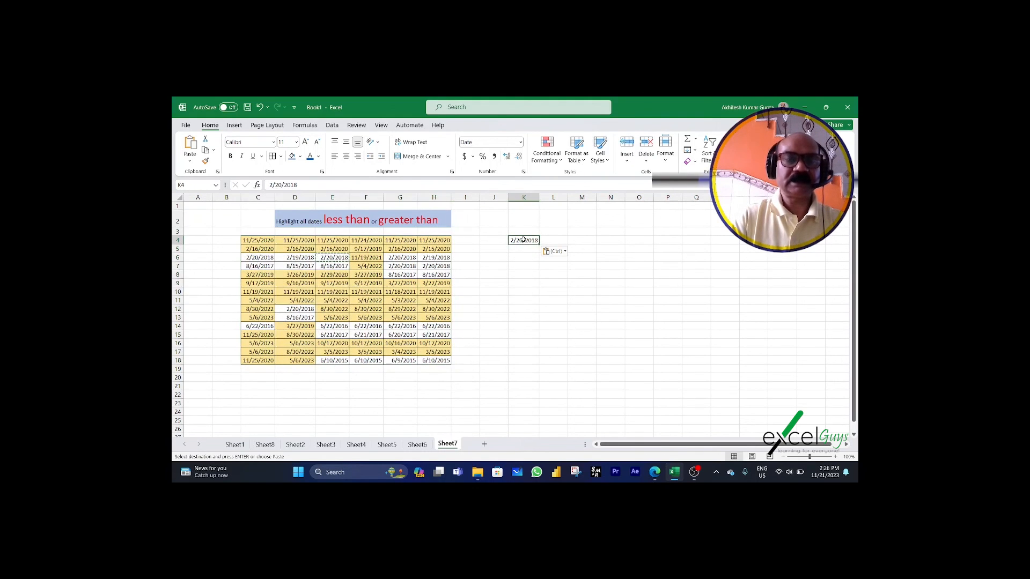
Look back through the earlier worksheets from Sheet6 to Sheet2, finishing on Sheet1.
left_click(418, 445)
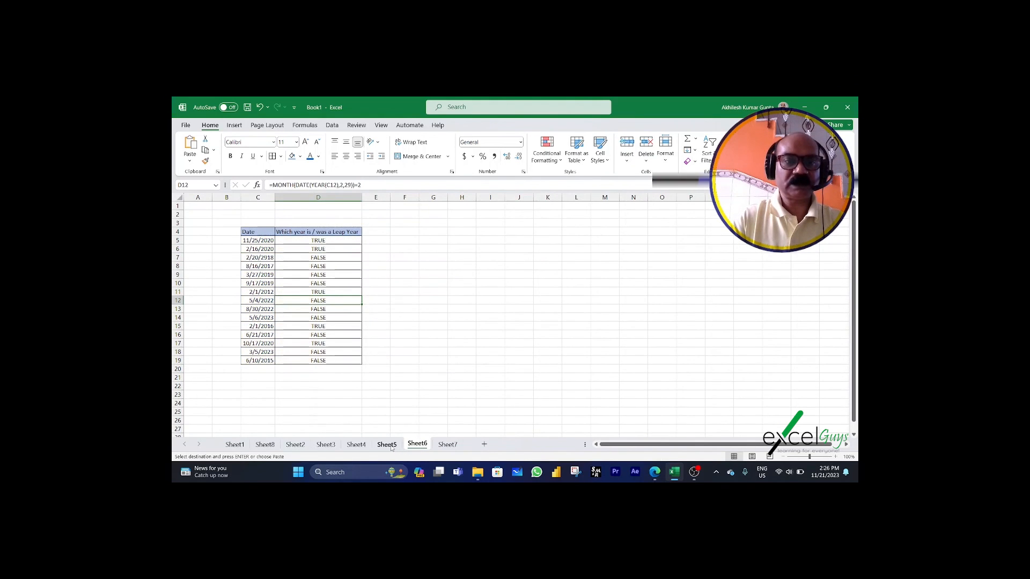
left_click(387, 445)
left_click(356, 445)
left_click(325, 444)
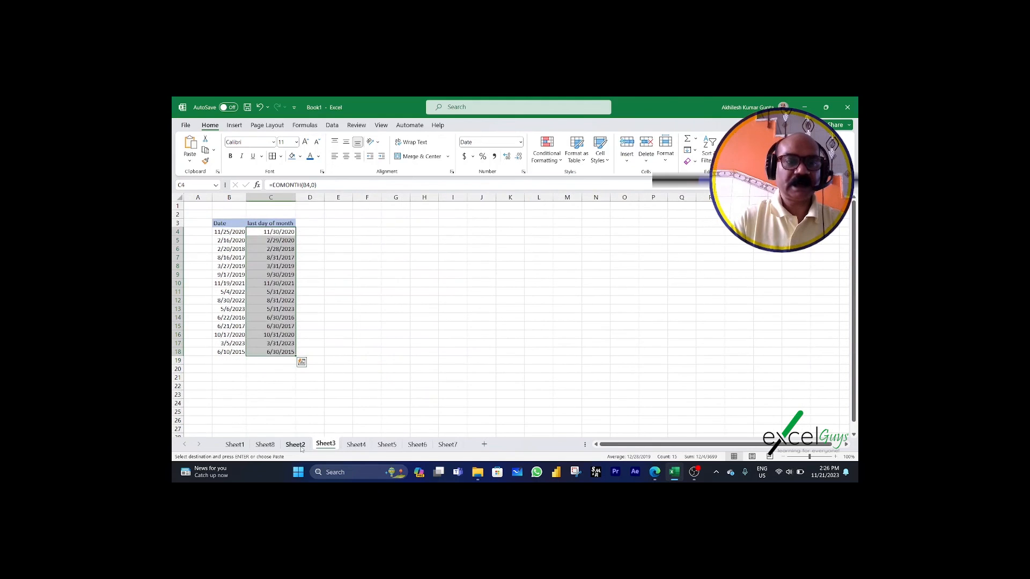
left_click(296, 445)
left_click(234, 445)
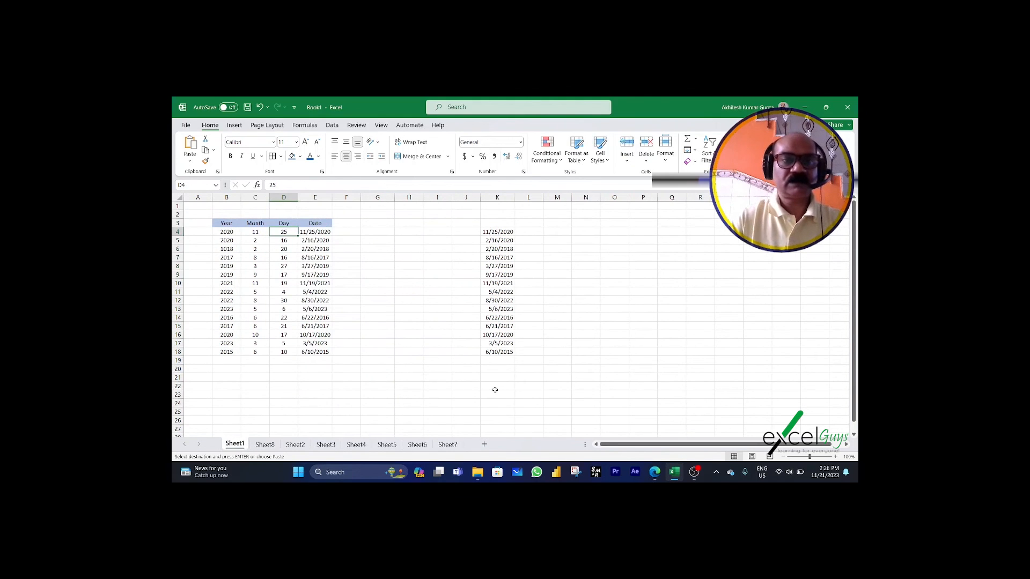